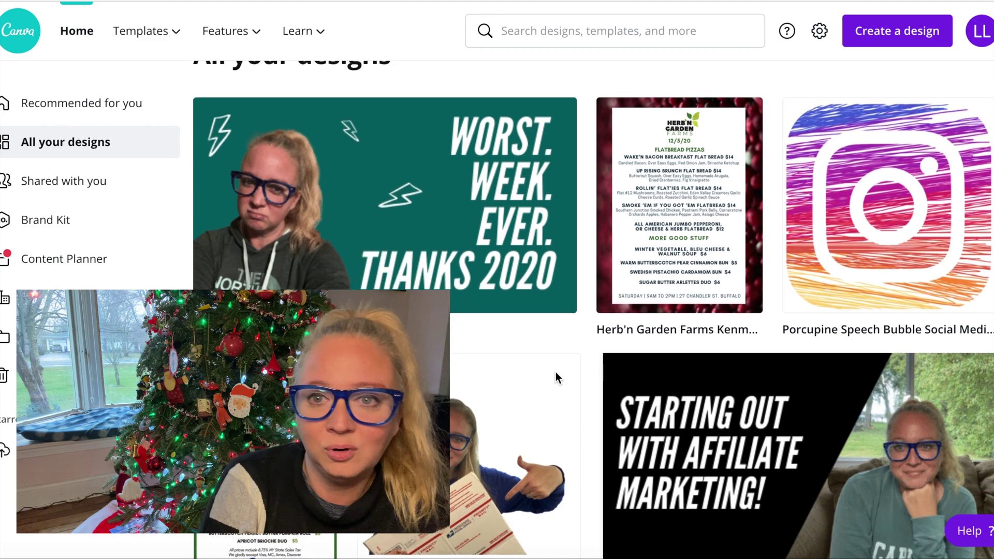
- Browse through the past projects in the full list of designs, then return to the start of the list
{"action": "scroll", "coordinate": [555, 371], "scroll_direction": "down", "scroll_amount": 5}
{"action": "scroll", "coordinate": [555, 372], "scroll_direction": "up", "scroll_amount": 5}
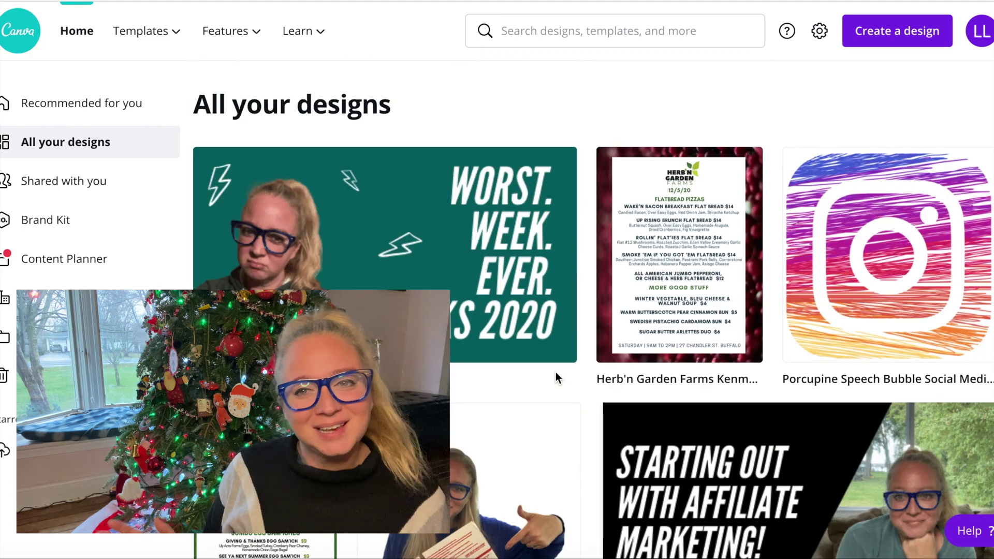
{"action": "scroll", "coordinate": [555, 372], "scroll_direction": "down", "scroll_amount": 1}
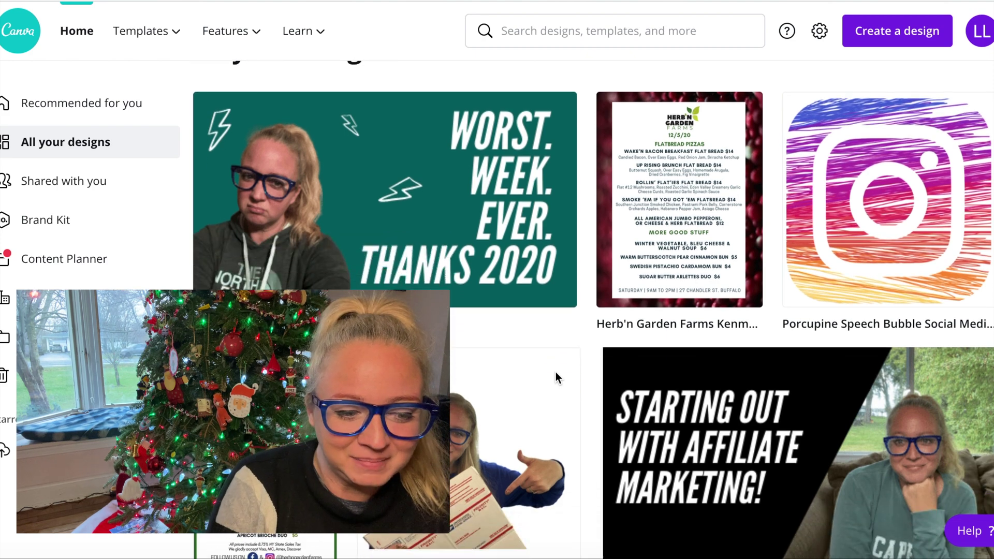
{"action": "scroll", "coordinate": [555, 372], "scroll_direction": "down", "scroll_amount": 1}
{"action": "scroll", "coordinate": [555, 371], "scroll_direction": "up", "scroll_amount": 1}
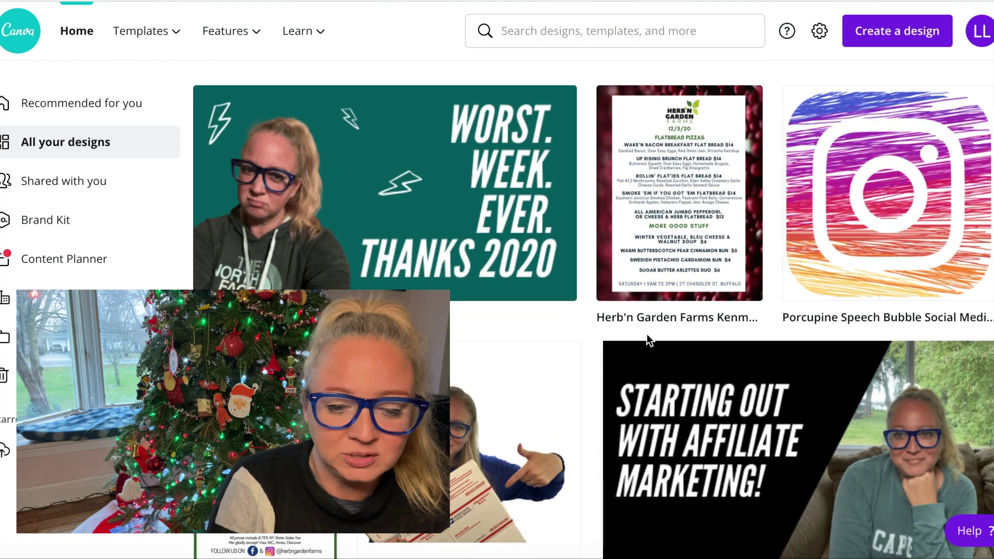
{"action": "scroll", "coordinate": [647, 334], "scroll_direction": "down", "scroll_amount": 5}
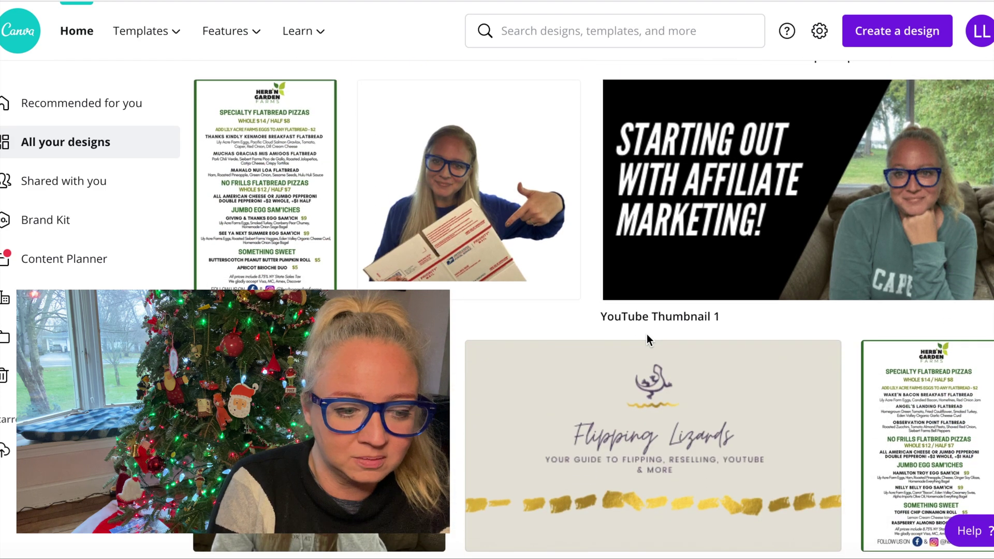
{"action": "scroll", "coordinate": [647, 336], "scroll_direction": "down", "scroll_amount": 8}
{"action": "scroll", "coordinate": [647, 334], "scroll_direction": "down", "scroll_amount": 1}
{"action": "scroll", "coordinate": [654, 300], "scroll_direction": "down", "scroll_amount": 2}
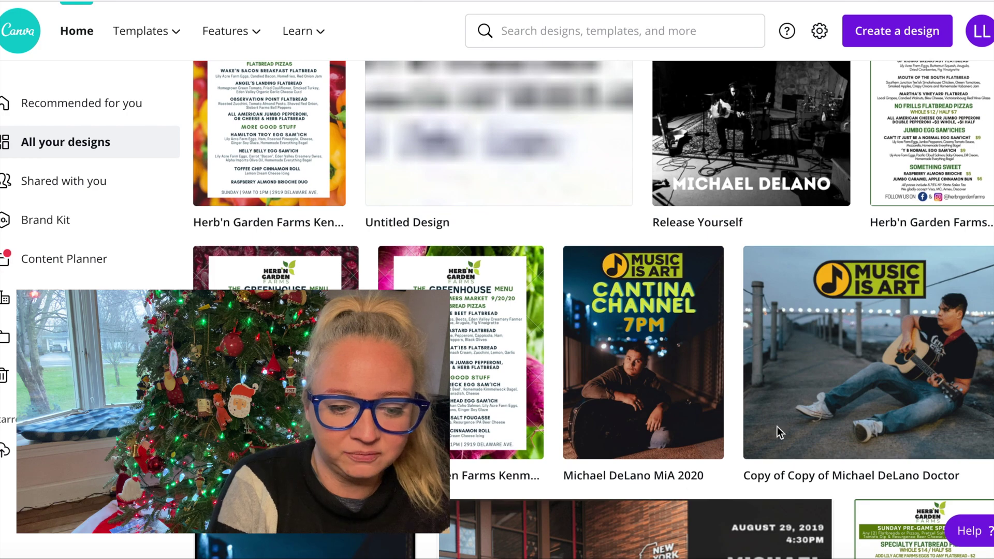
{"action": "scroll", "coordinate": [728, 388], "scroll_direction": "down", "scroll_amount": 6}
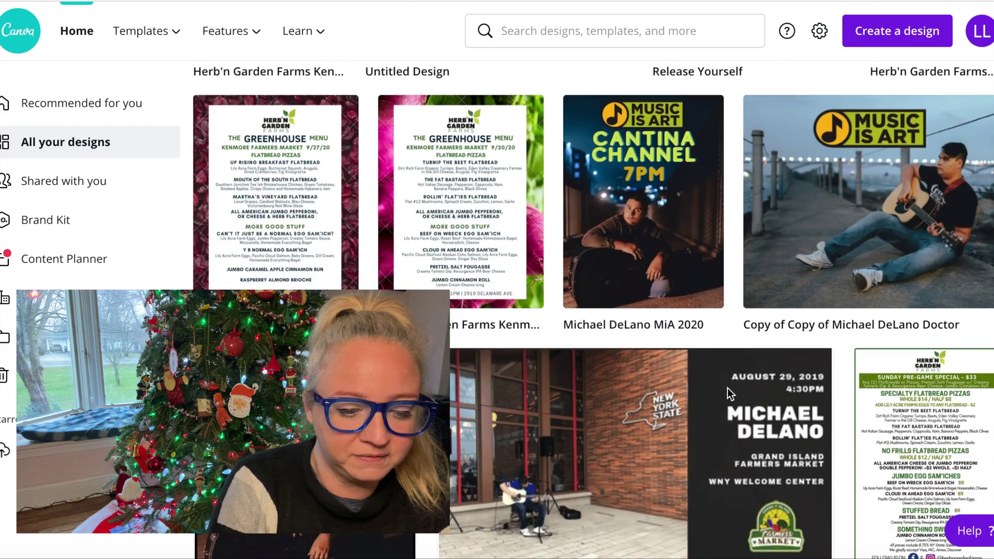
{"action": "scroll", "coordinate": [725, 369], "scroll_direction": "down", "scroll_amount": 15}
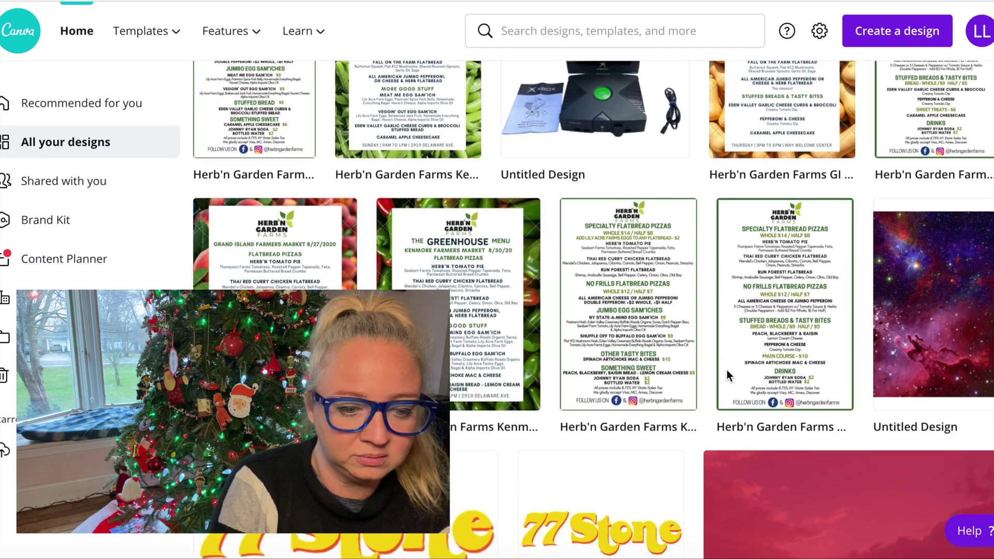
{"action": "scroll", "coordinate": [726, 370], "scroll_direction": "up", "scroll_amount": 1}
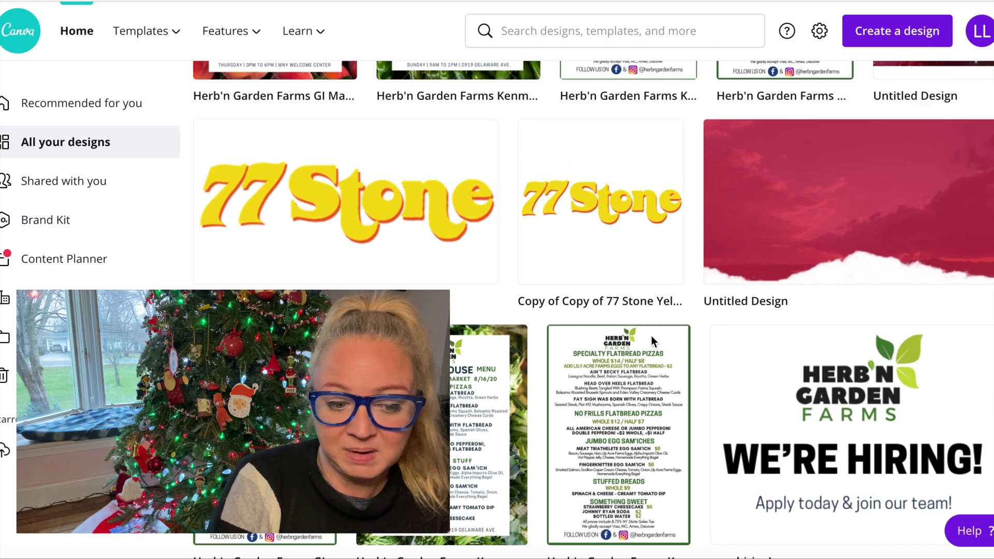
{"action": "scroll", "coordinate": [877, 448], "scroll_direction": "down", "scroll_amount": 13}
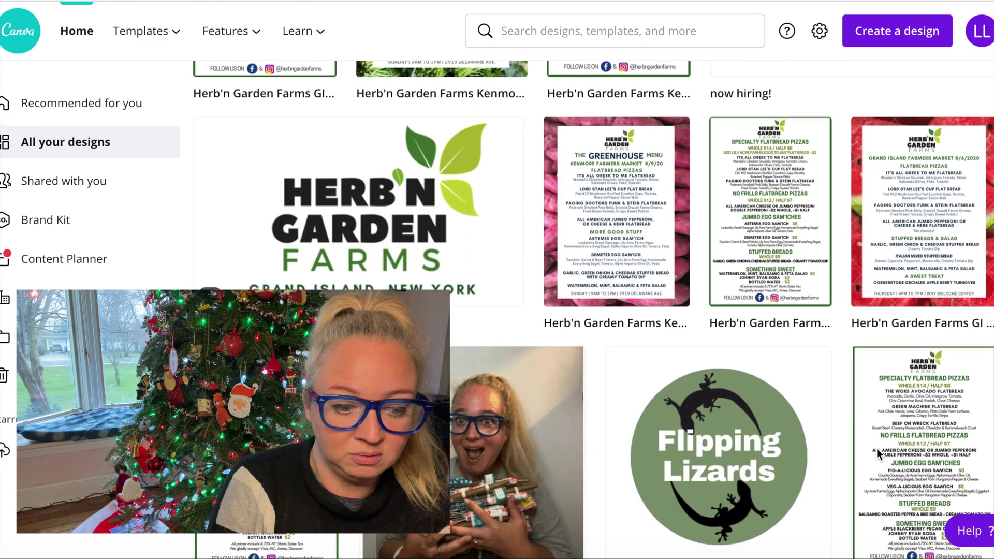
{"action": "scroll", "coordinate": [877, 449], "scroll_direction": "down", "scroll_amount": 15}
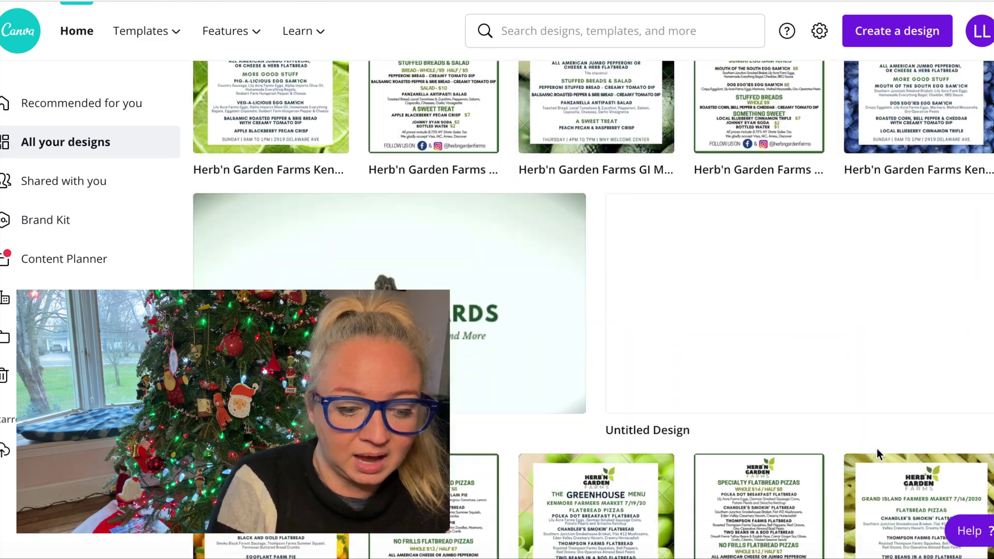
{"action": "scroll", "coordinate": [877, 448], "scroll_direction": "down", "scroll_amount": 8}
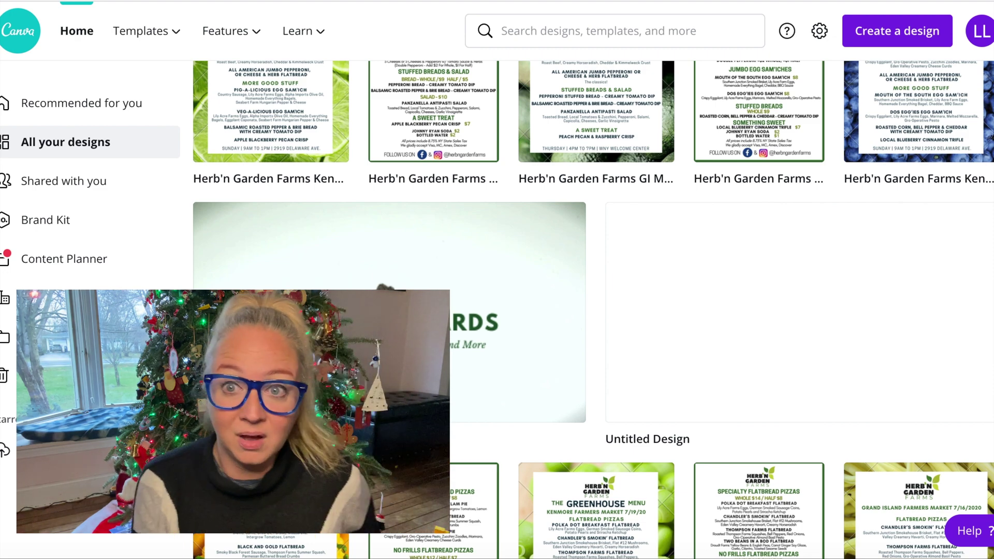
{"action": "scroll", "coordinate": [593, 311], "scroll_direction": "down", "scroll_amount": 5}
{"action": "scroll", "coordinate": [593, 311], "scroll_direction": "down", "scroll_amount": 10}
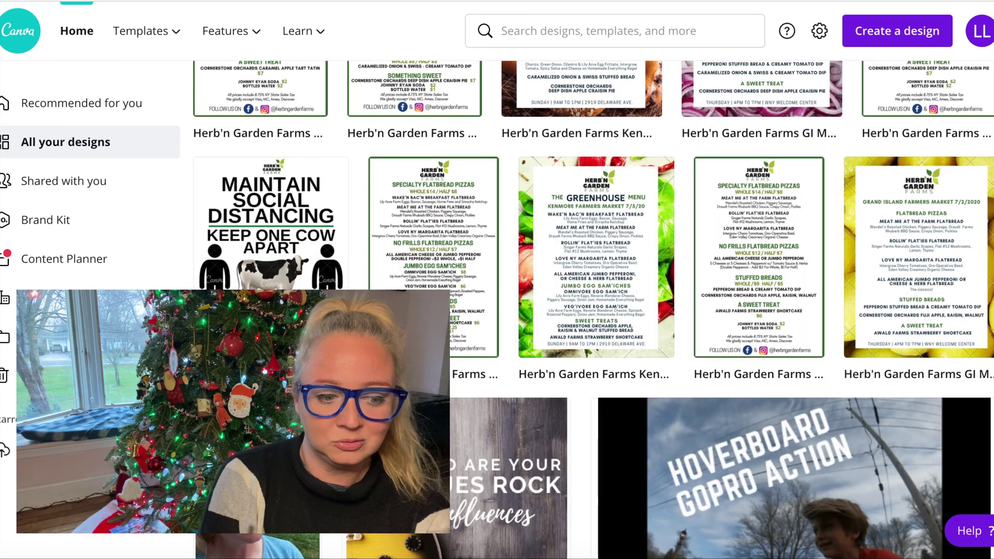
{"action": "scroll", "coordinate": [347, 224], "scroll_direction": "down", "scroll_amount": 5}
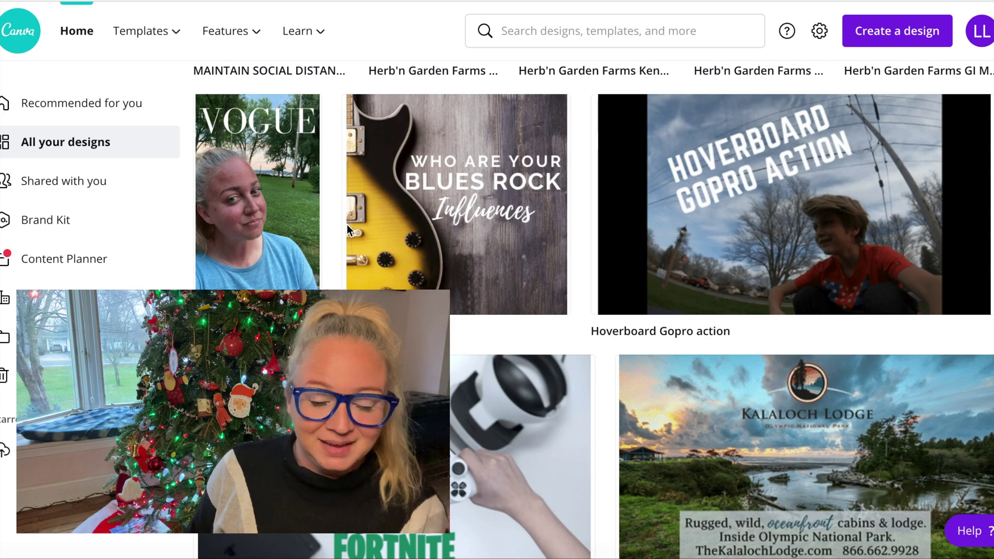
{"action": "scroll", "coordinate": [346, 224], "scroll_direction": "down", "scroll_amount": 15}
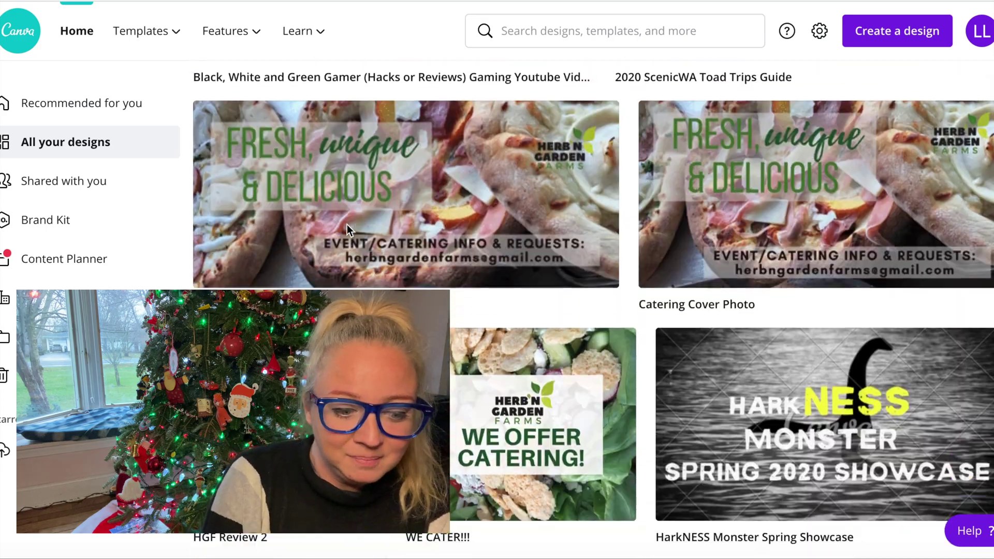
{"action": "scroll", "coordinate": [347, 225], "scroll_direction": "down", "scroll_amount": 15}
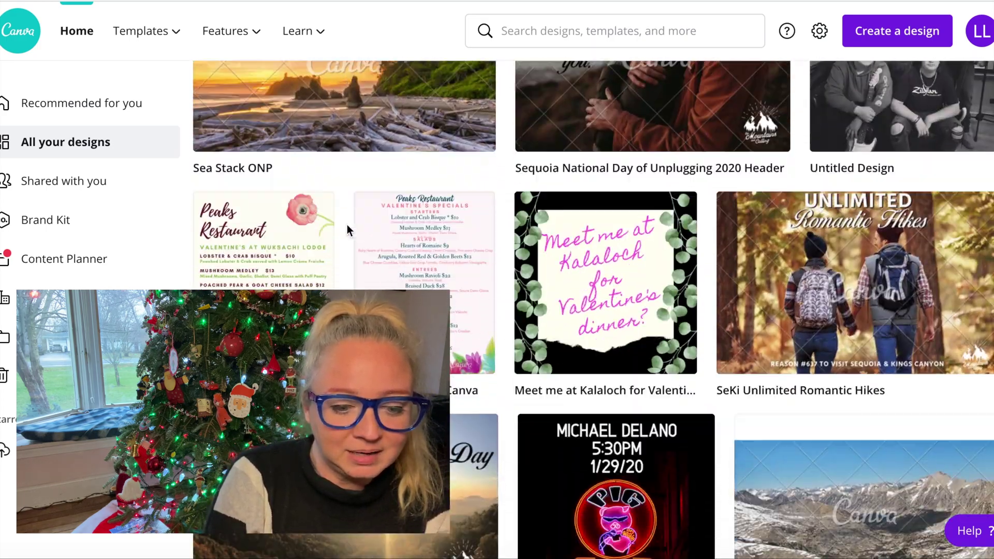
{"action": "scroll", "coordinate": [347, 225], "scroll_direction": "up", "scroll_amount": 10}
{"action": "scroll", "coordinate": [347, 224], "scroll_direction": "down", "scroll_amount": 5}
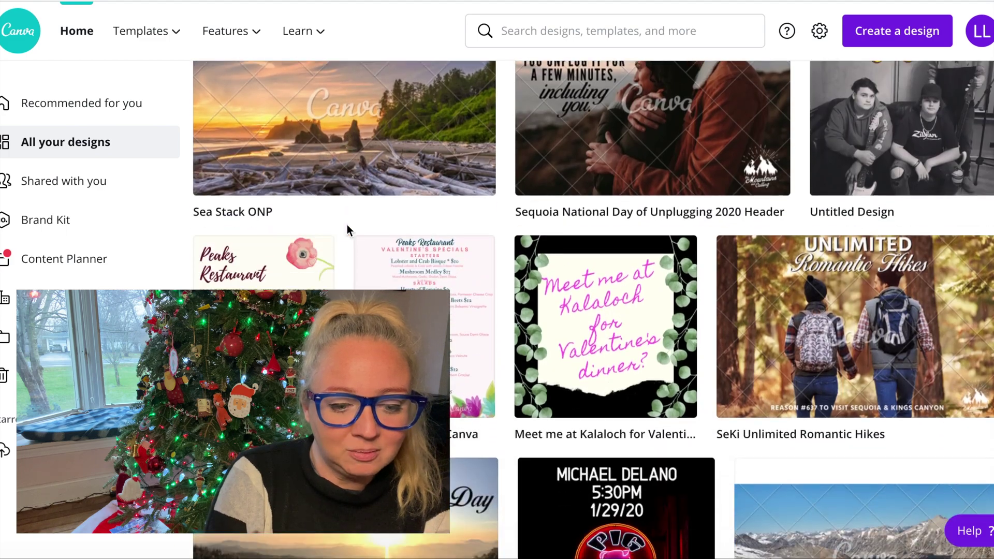
{"action": "scroll", "coordinate": [347, 225], "scroll_direction": "down", "scroll_amount": 10}
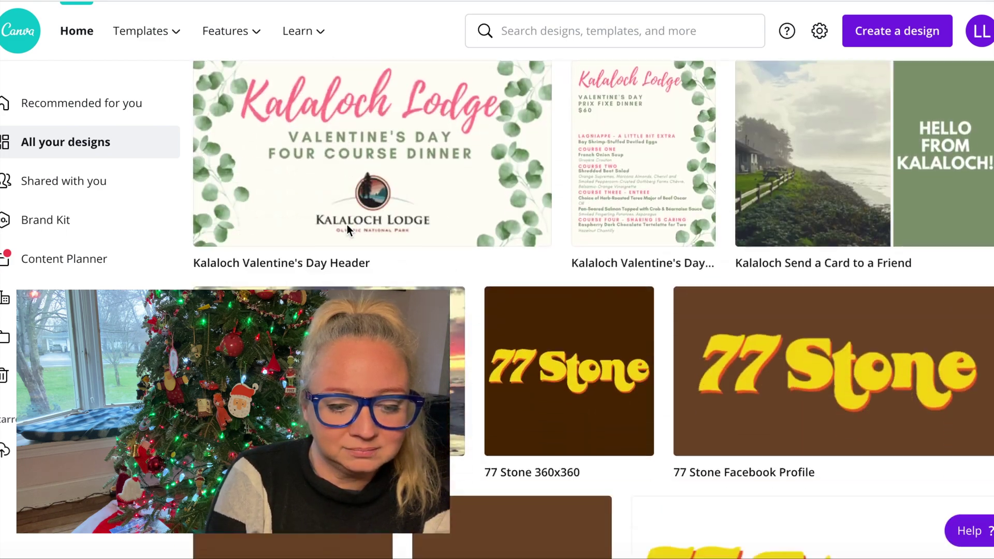
{"action": "scroll", "coordinate": [347, 225], "scroll_direction": "down", "scroll_amount": 12}
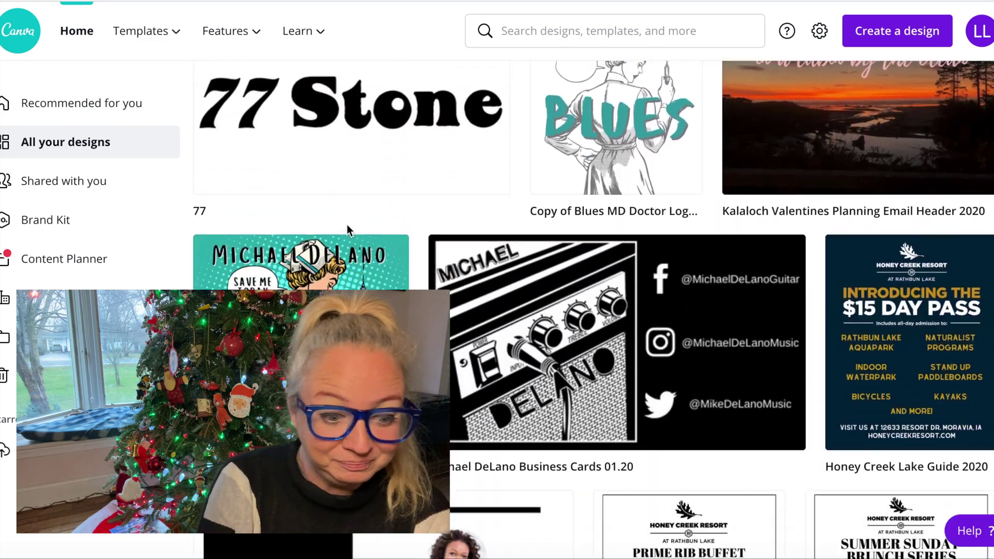
{"action": "scroll", "coordinate": [347, 225], "scroll_direction": "down", "scroll_amount": 15}
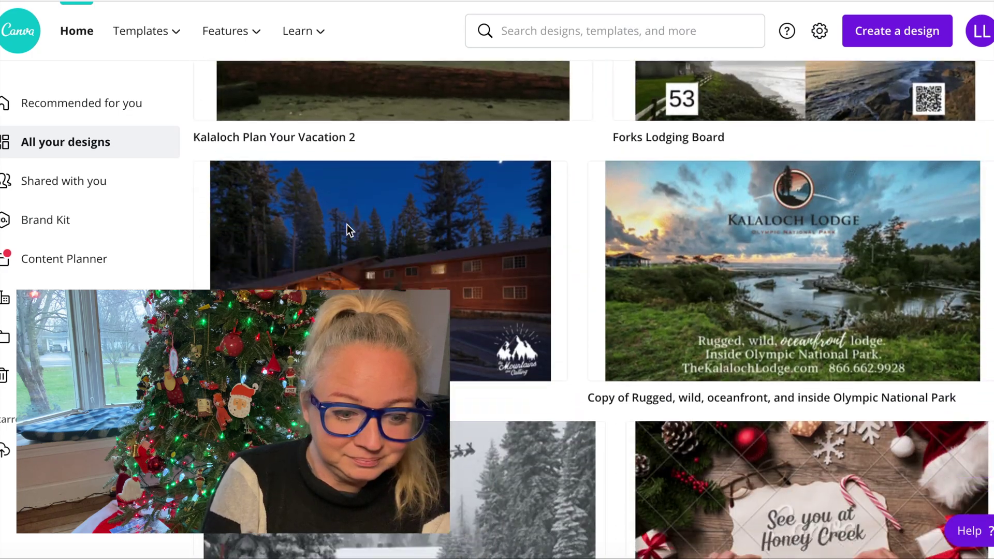
{"action": "scroll", "coordinate": [346, 224], "scroll_direction": "up", "scroll_amount": 5}
{"action": "scroll", "coordinate": [347, 225], "scroll_direction": "up", "scroll_amount": 4}
{"action": "scroll", "coordinate": [347, 224], "scroll_direction": "down", "scroll_amount": 11}
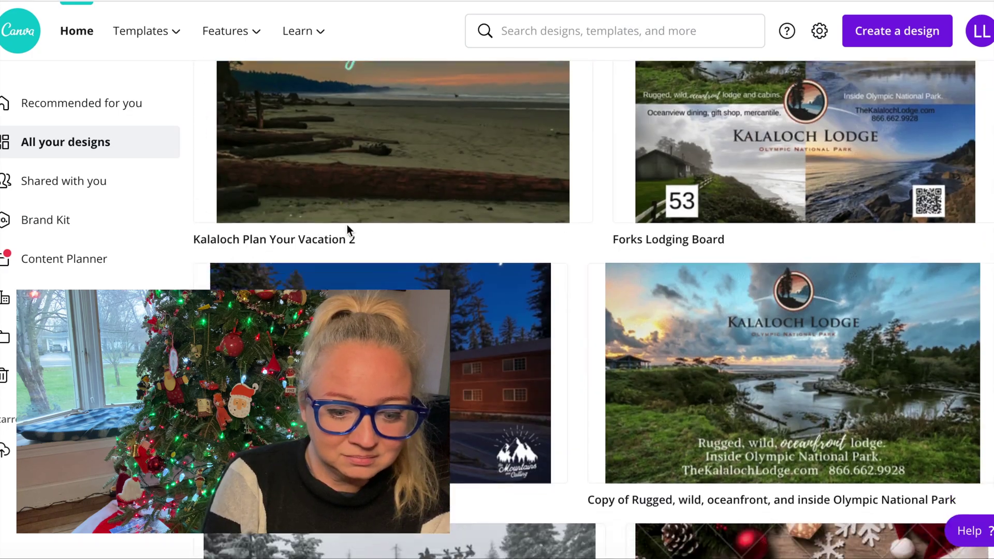
{"action": "scroll", "coordinate": [346, 225], "scroll_direction": "down", "scroll_amount": 2}
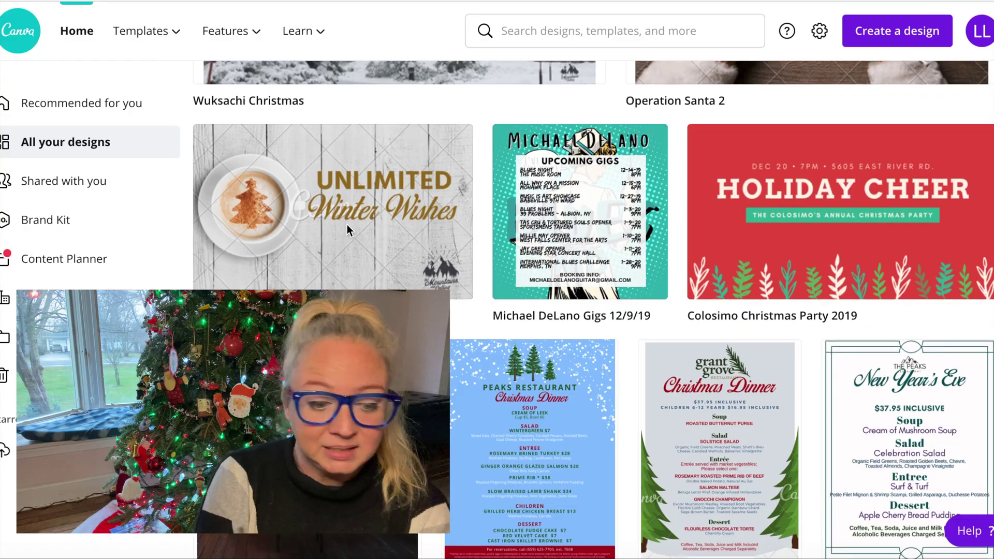
{"action": "scroll", "coordinate": [347, 224], "scroll_direction": "up", "scroll_amount": 10}
{"action": "scroll", "coordinate": [347, 225], "scroll_direction": "up", "scroll_amount": 8}
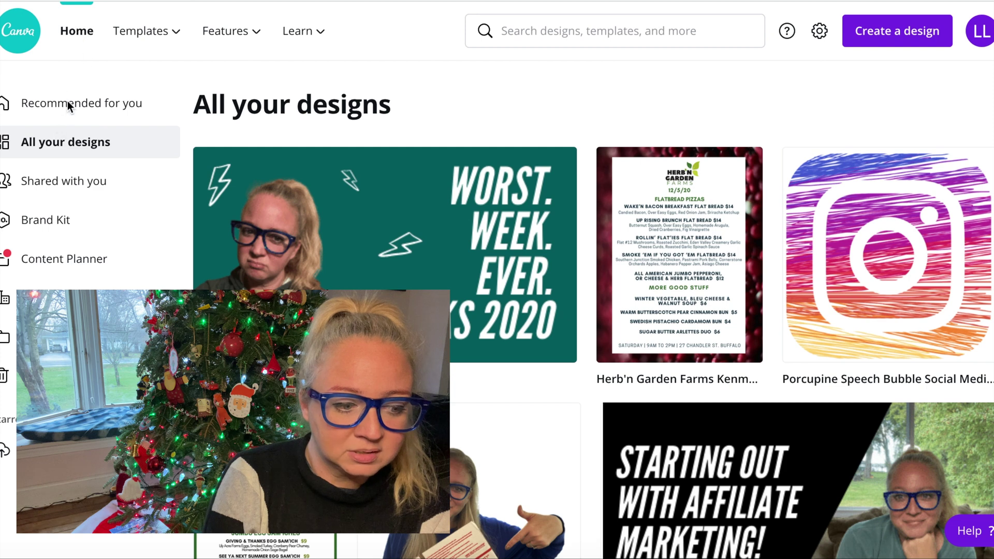
- Return to the home page and create a blank design with custom dimensions of 1080 x 1080 px
{"action": "left_click", "coordinate": [28, 31]}
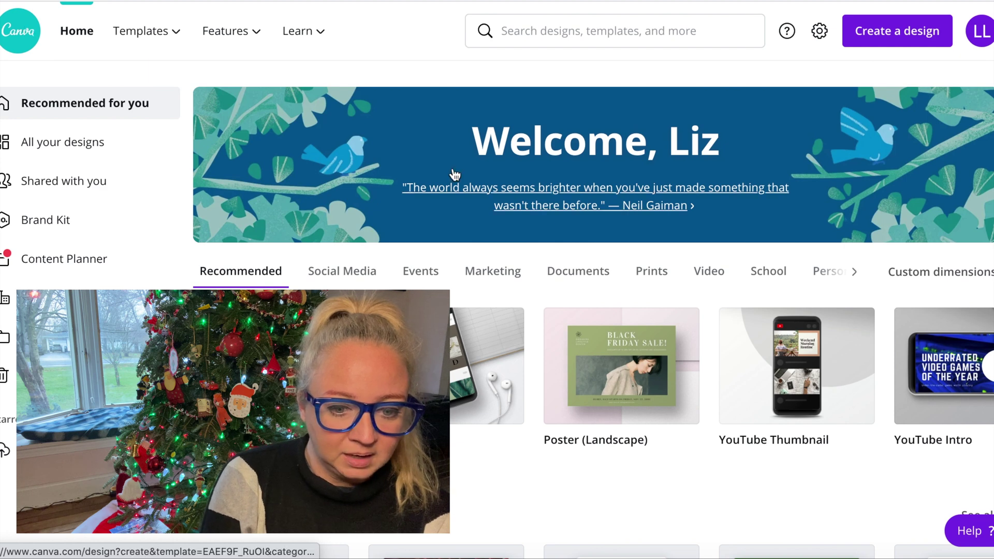
{"action": "left_click", "coordinate": [866, 32]}
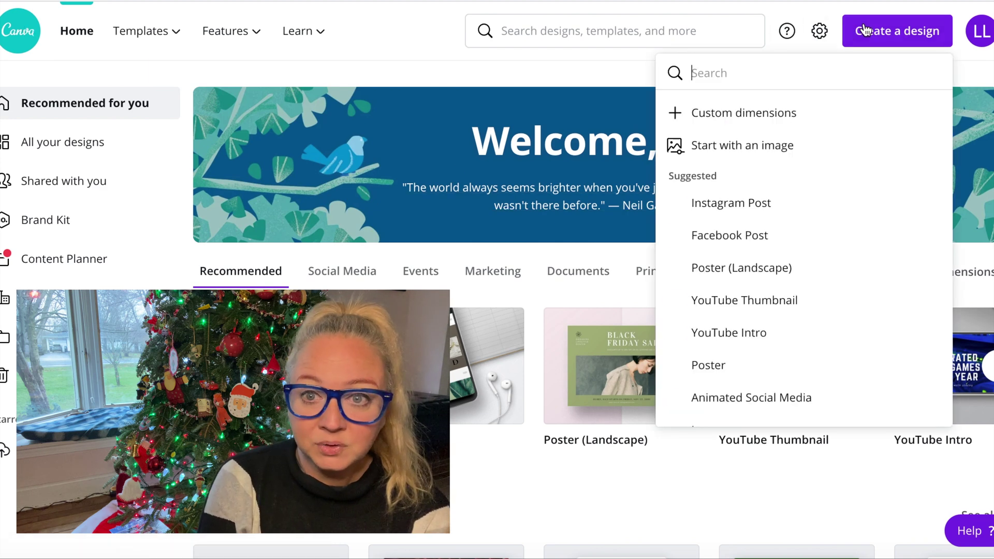
{"action": "left_click", "coordinate": [752, 114]}
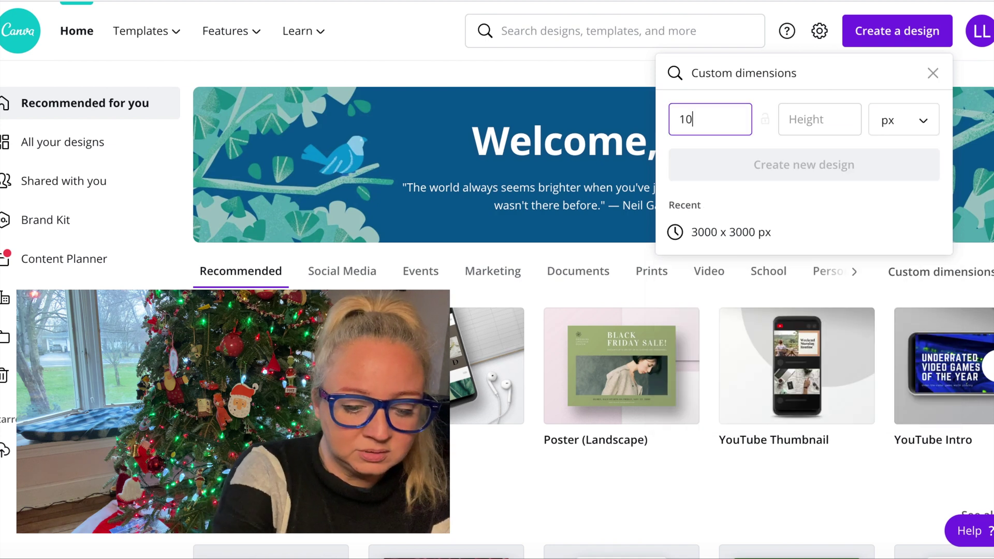
{"action": "left_click", "coordinate": [820, 119]}
{"action": "type", "text": "1"}
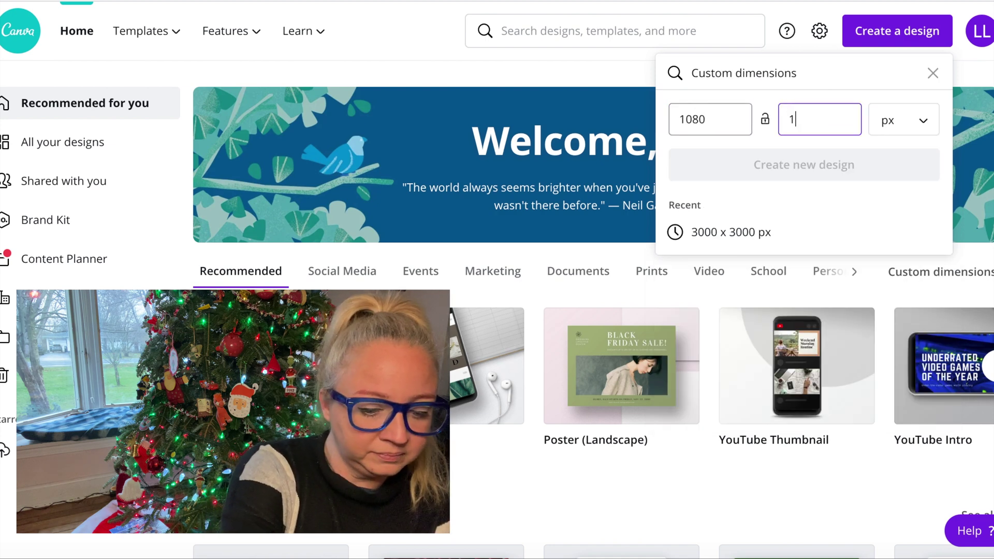
{"action": "type", "text": "080"}
{"action": "left_click", "coordinate": [801, 166]}
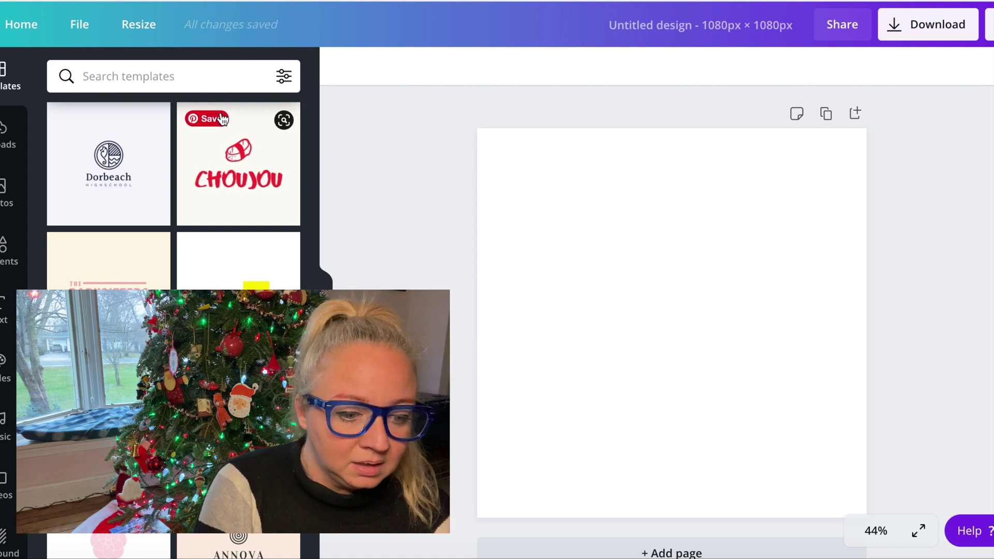
{"action": "left_click", "coordinate": [602, 234]}
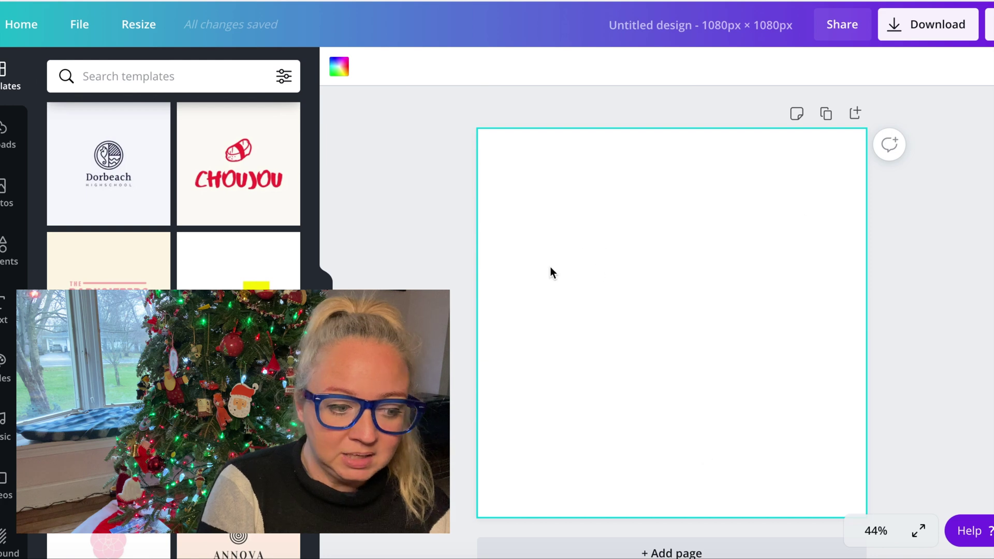
- Switch to Finder, preview the Home Mini box photo IMG_6689.HEIC in Downloads, and upload it into the Canva design's media
{"action": "key", "text": "super+Tab"}
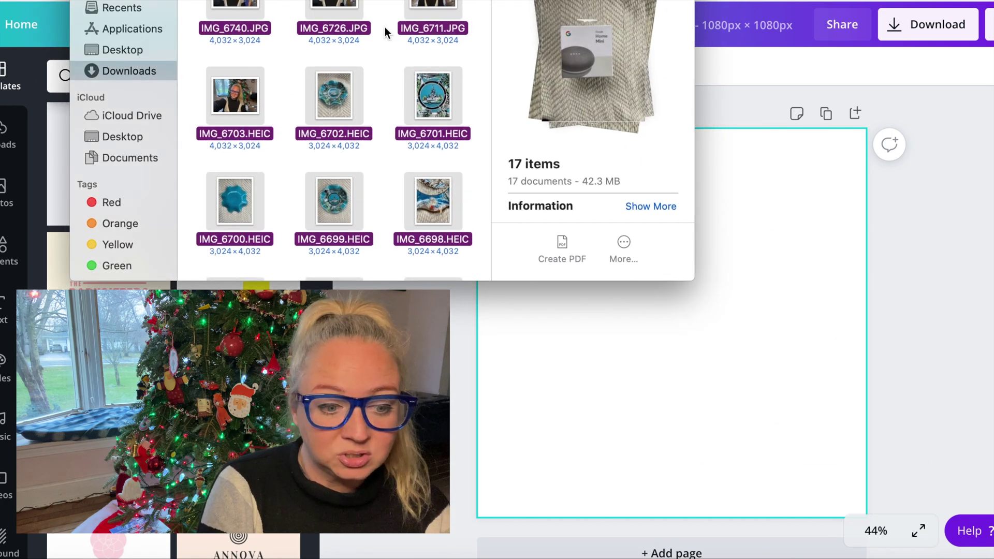
{"action": "scroll", "coordinate": [384, 27], "scroll_direction": "down", "scroll_amount": 4}
{"action": "scroll", "coordinate": [384, 27], "scroll_direction": "down", "scroll_amount": 4}
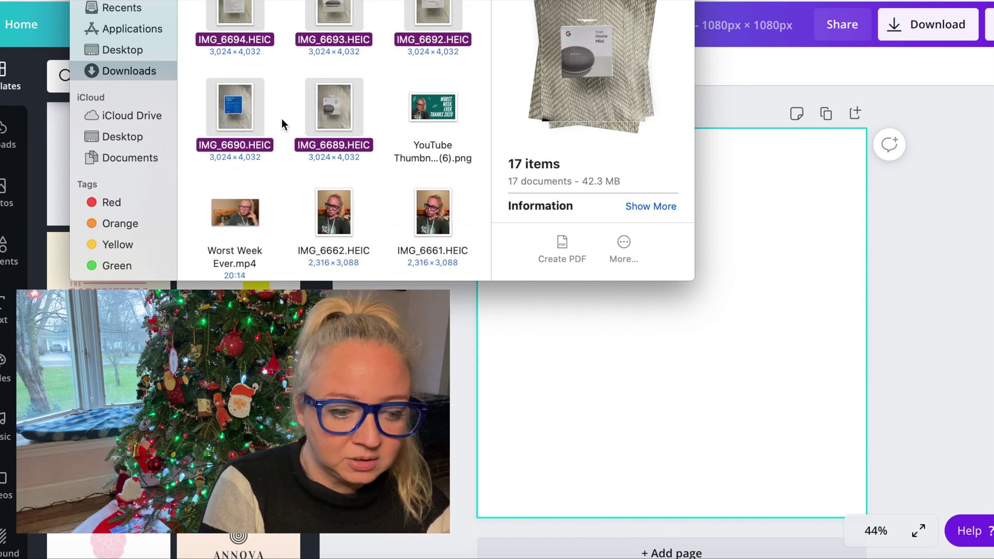
{"action": "left_click", "coordinate": [308, 116]}
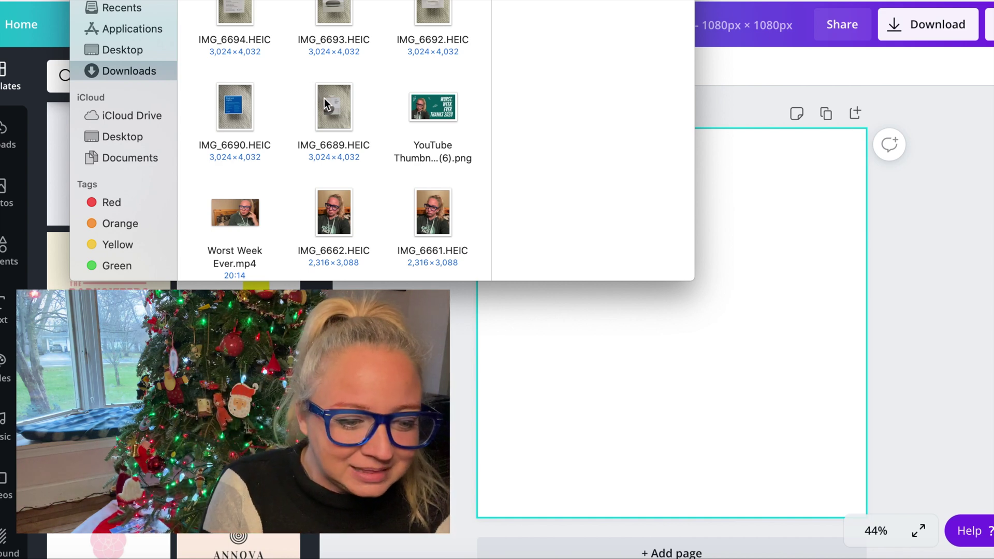
{"action": "left_click", "coordinate": [324, 98]}
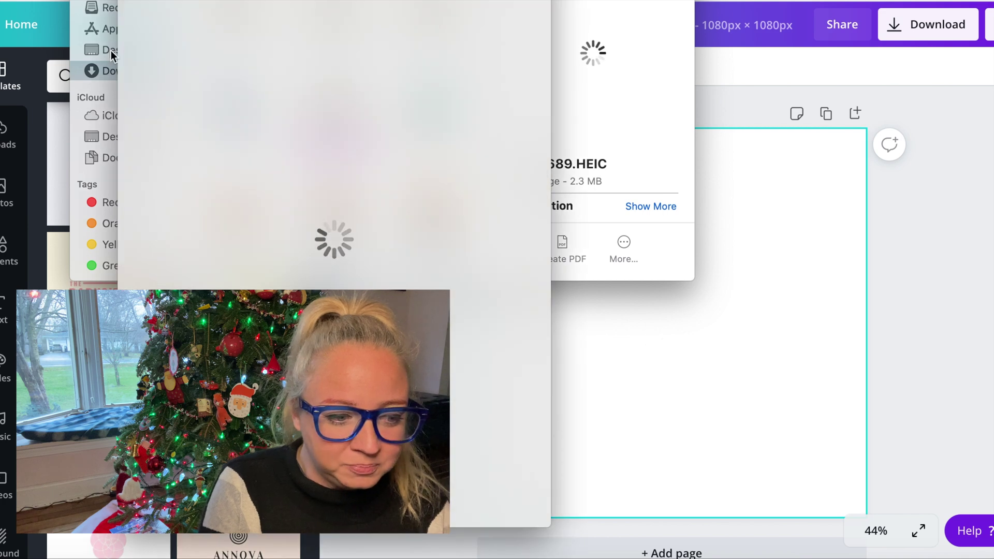
{"action": "key", "text": "space"}
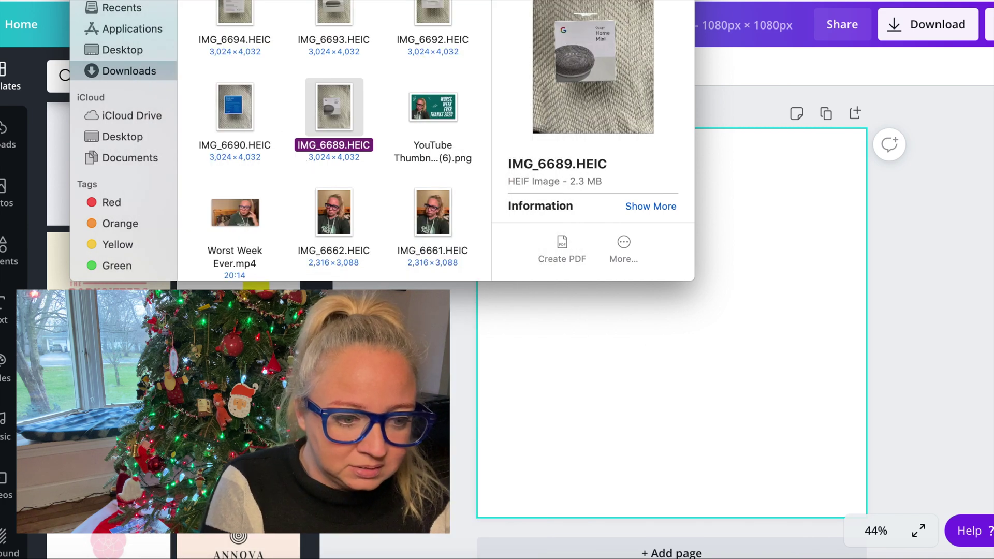
{"action": "left_click_drag", "start_coordinate": [300, 0], "coordinate": [272, 51]}
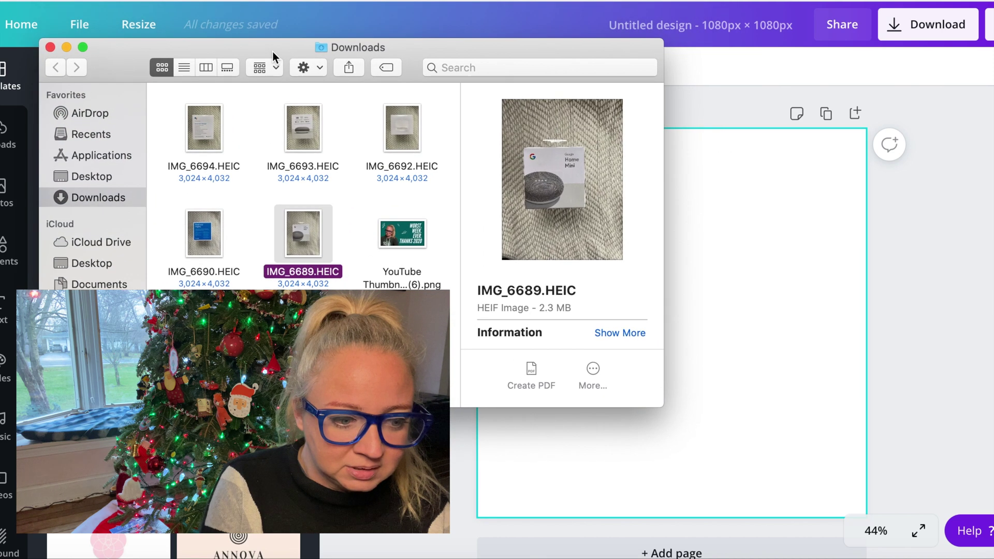
{"action": "left_click_drag", "start_coordinate": [305, 250], "coordinate": [713, 362]}
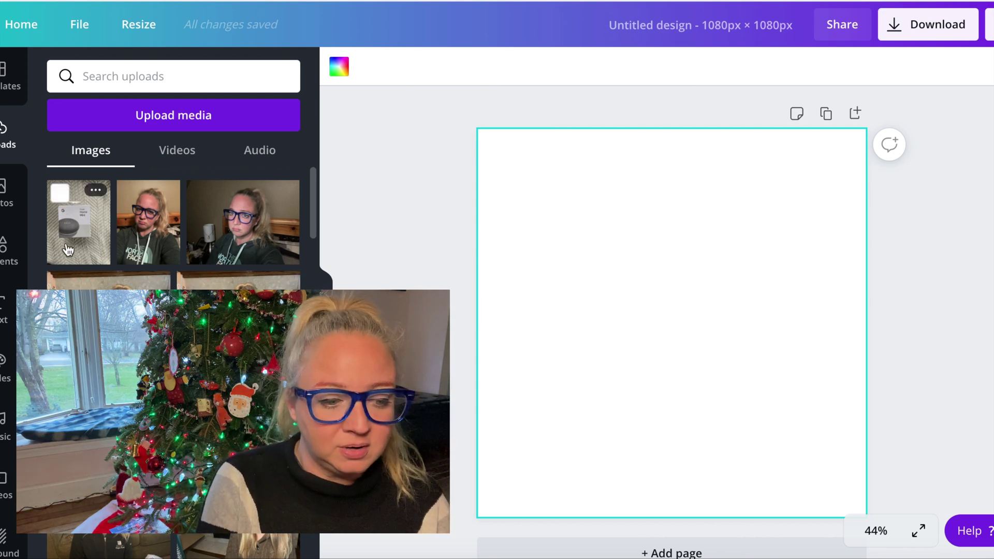
- Place the uploaded Home Mini box photo on the page and enlarge it until it covers the whole canvas
{"action": "left_click_drag", "start_coordinate": [68, 251], "coordinate": [635, 321]}
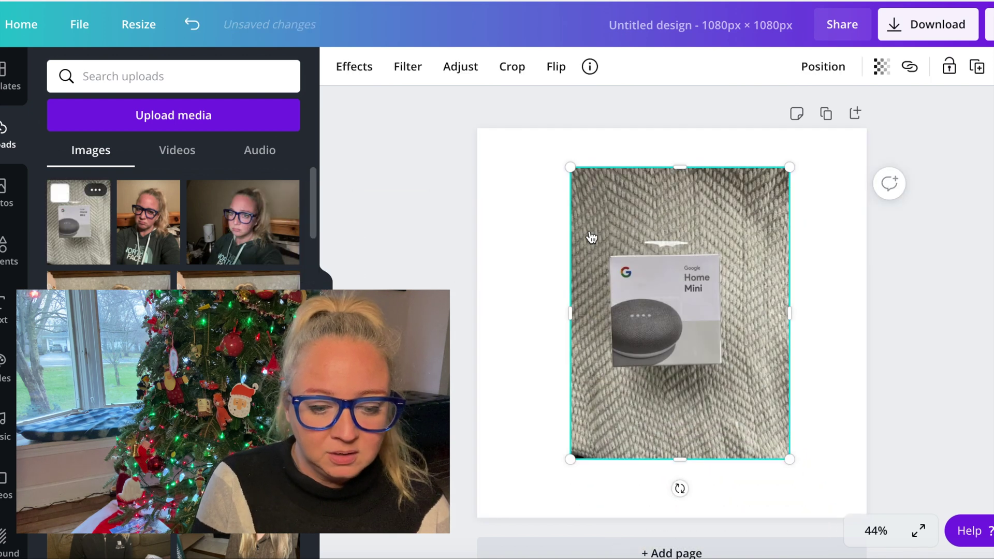
{"action": "left_click_drag", "start_coordinate": [570, 168], "coordinate": [389, 105]}
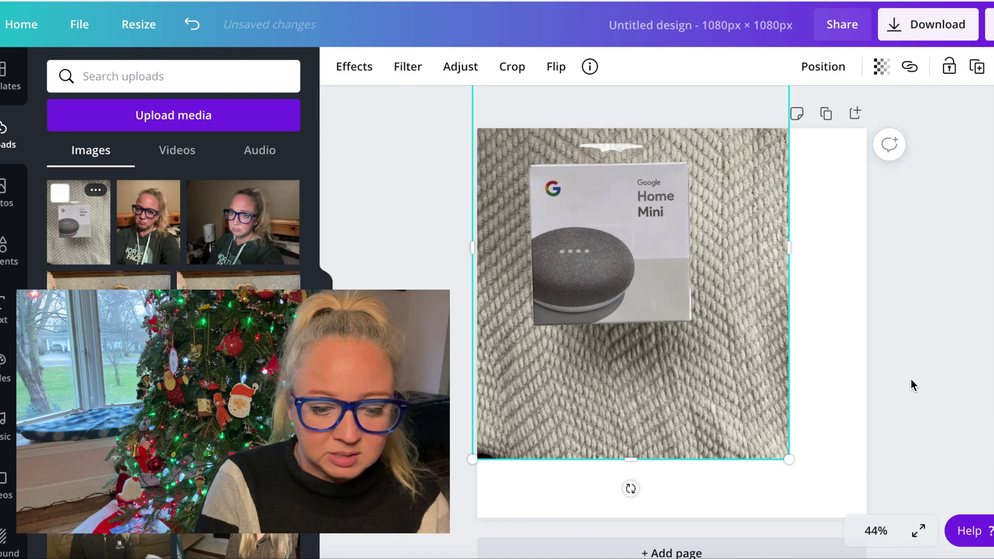
{"action": "left_click_drag", "start_coordinate": [790, 458], "coordinate": [917, 523]}
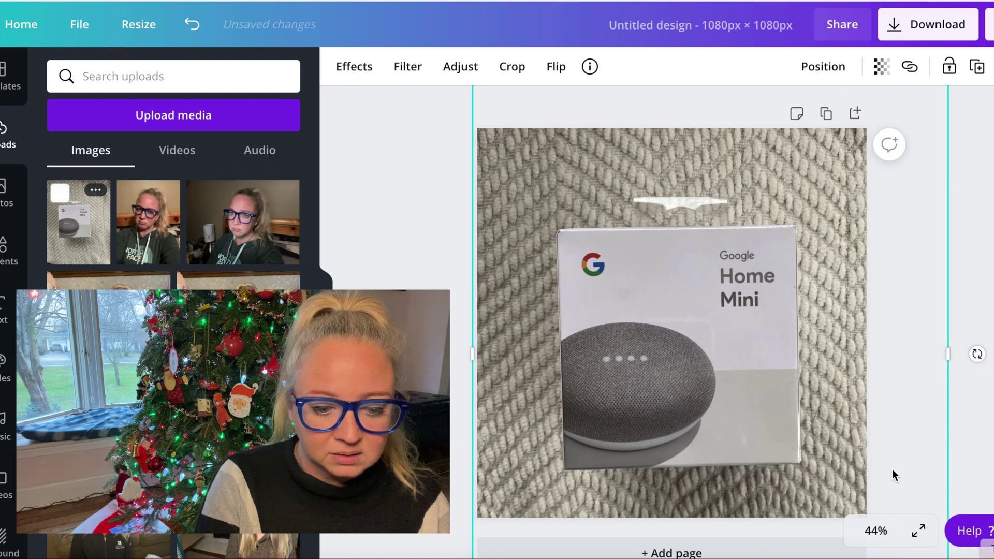
- Shift the photo to centre the box on the page and rotate it slightly so the box sits straight
{"action": "left_click_drag", "start_coordinate": [801, 384], "coordinate": [799, 382]}
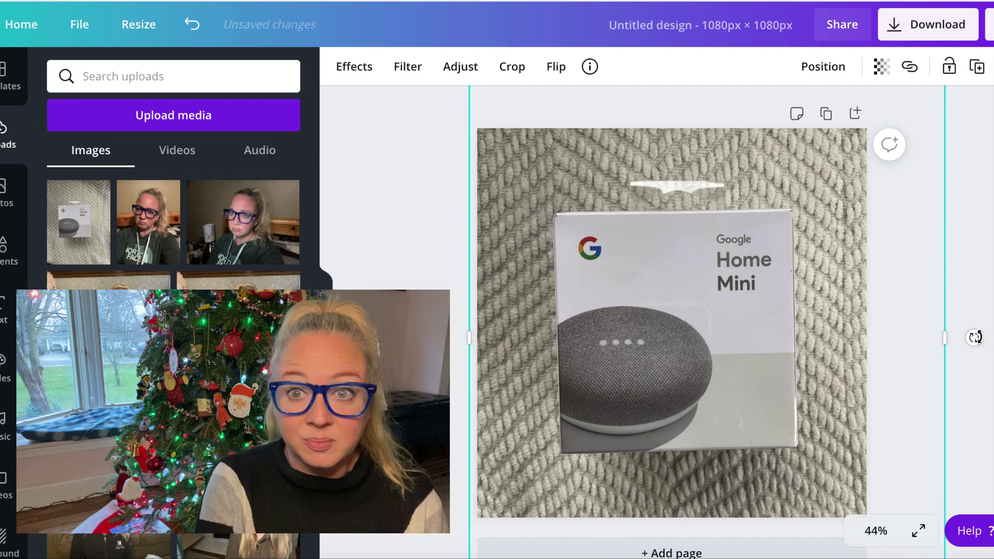
{"action": "left_click_drag", "start_coordinate": [975, 337], "coordinate": [981, 342]}
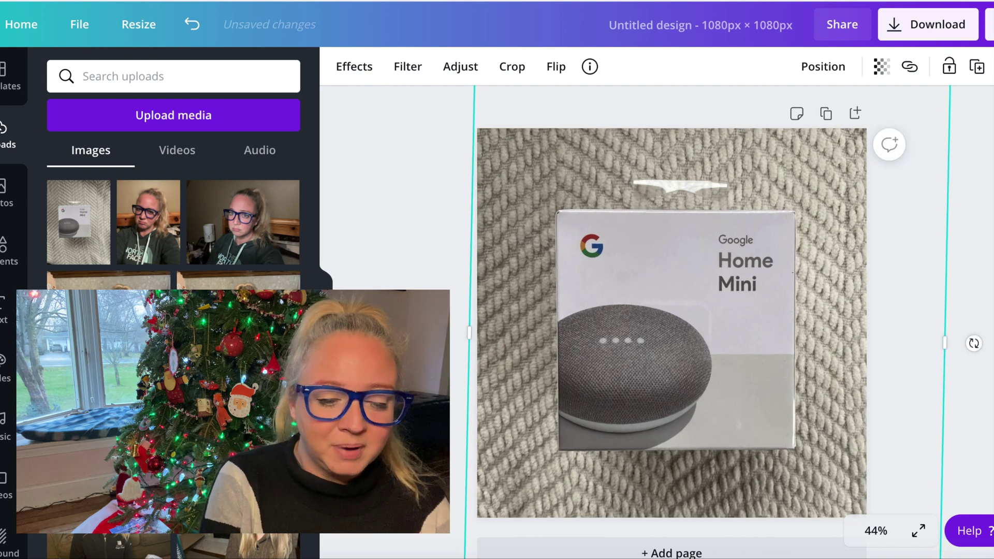
{"action": "key", "text": "Escape"}
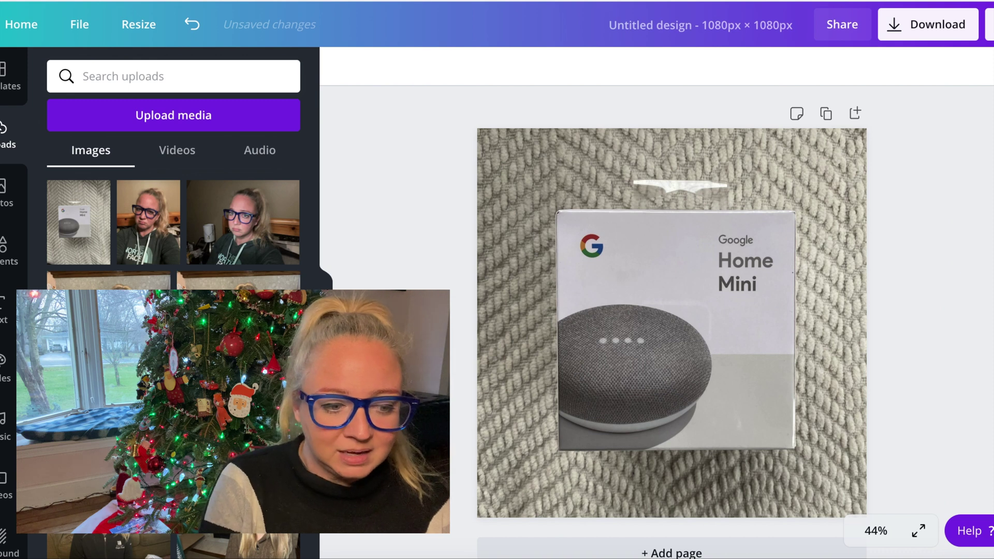
- Remove the rug background from the Home Mini photo with the Background Remover effect
{"action": "left_click", "coordinate": [564, 302]}
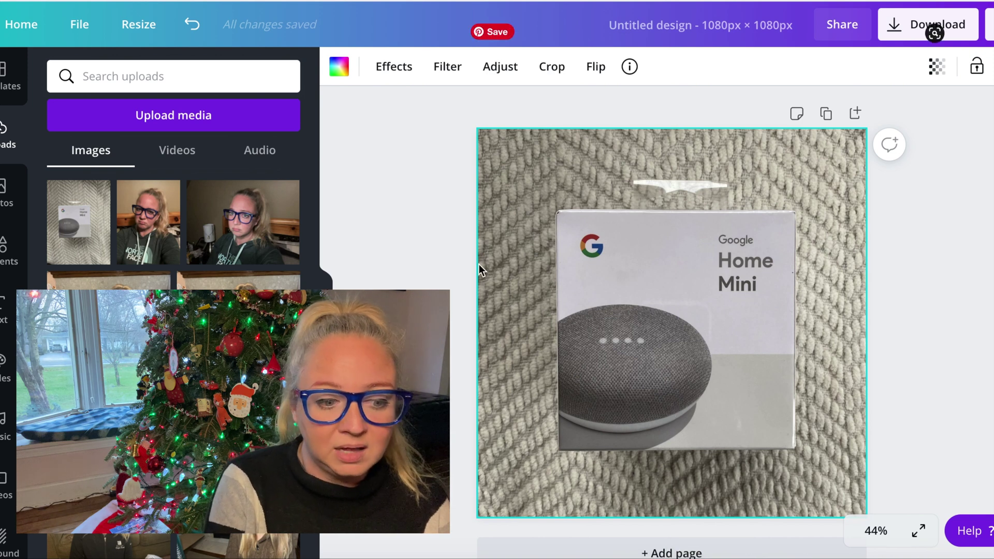
{"action": "left_click", "coordinate": [394, 70]}
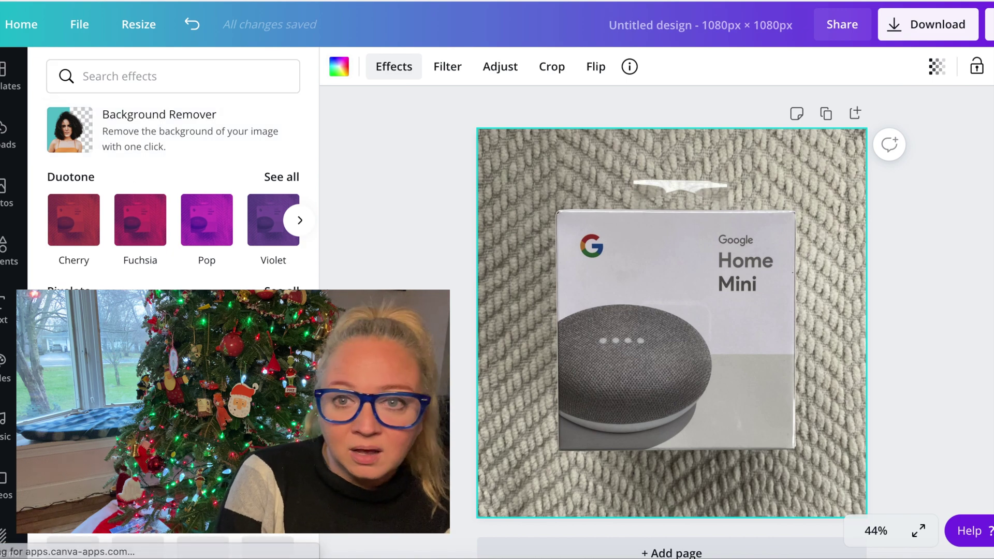
{"action": "scroll", "coordinate": [173, 181], "scroll_direction": "down", "scroll_amount": 10}
{"action": "scroll", "coordinate": [174, 181], "scroll_direction": "up", "scroll_amount": 10}
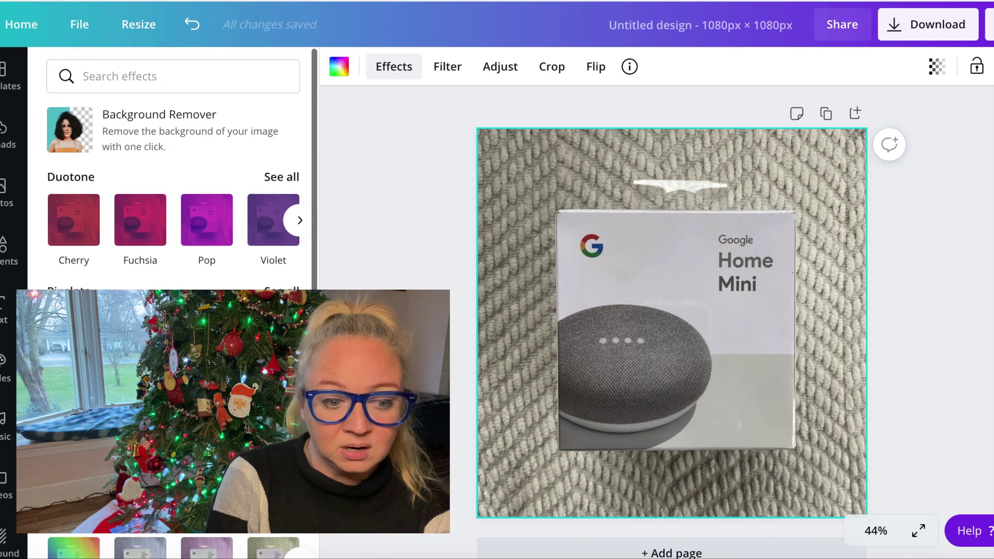
{"action": "left_click", "coordinate": [131, 154]}
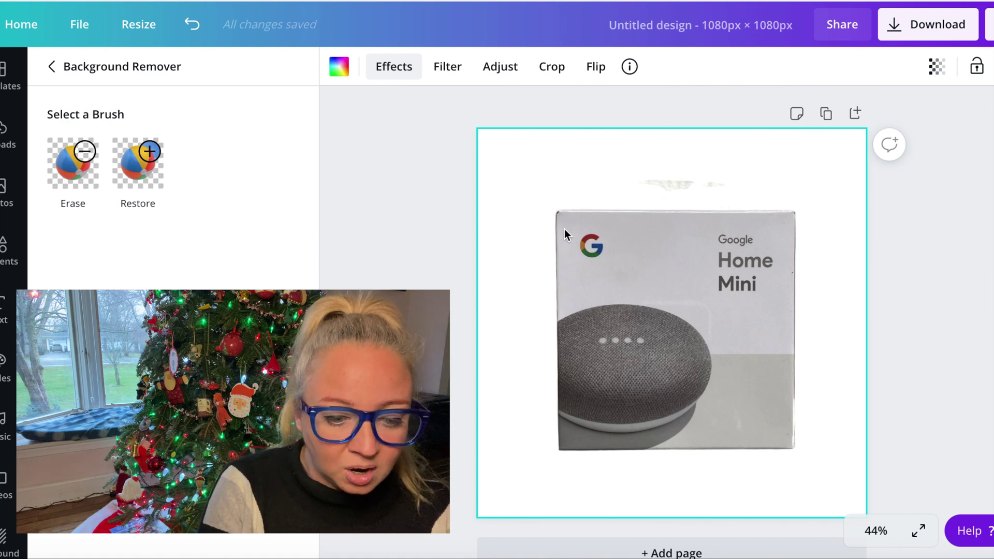
- Paint back the hang-tab area above the box using the Restore brush at size 25
{"action": "left_click", "coordinate": [874, 531]}
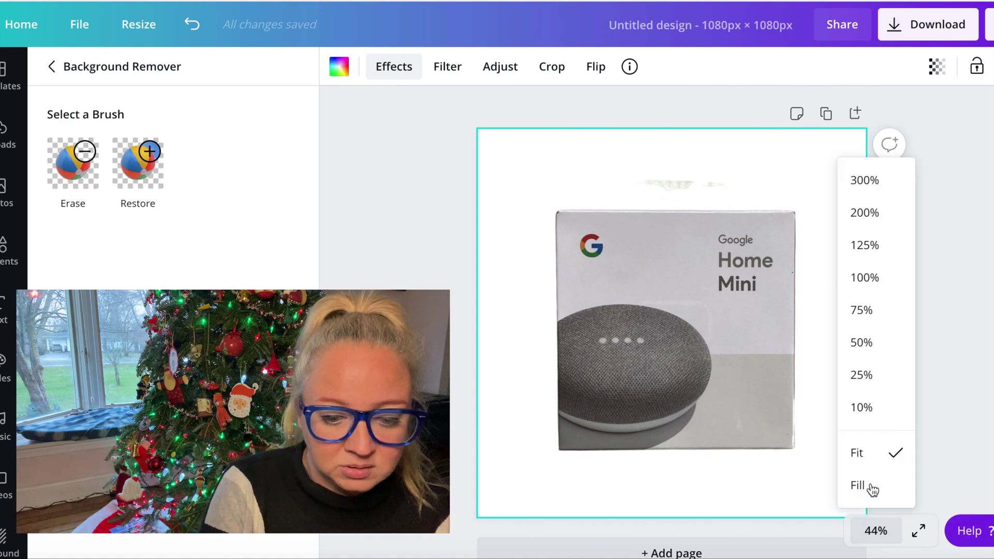
{"action": "left_click", "coordinate": [871, 280]}
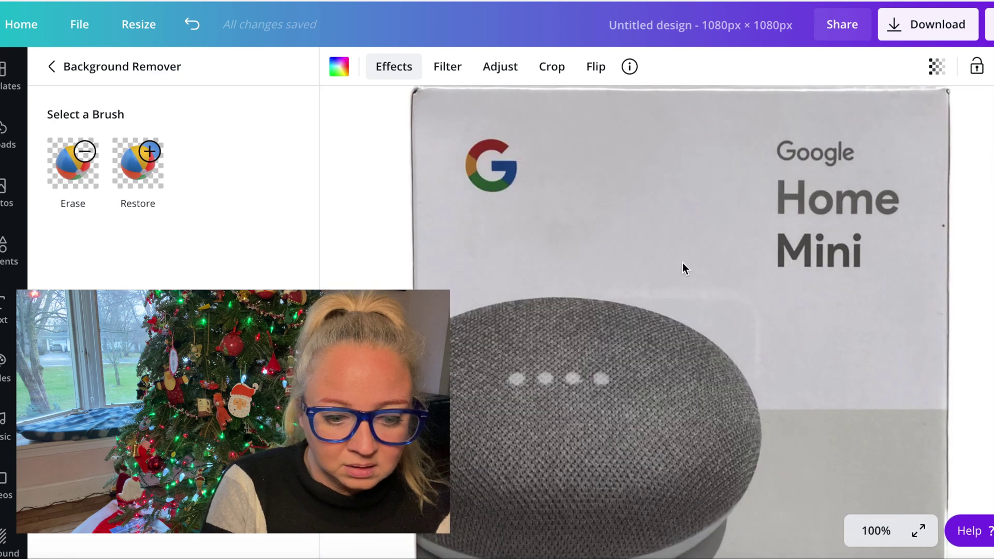
{"action": "scroll", "coordinate": [682, 262], "scroll_direction": "up", "scroll_amount": 3}
{"action": "scroll", "coordinate": [682, 269], "scroll_direction": "up", "scroll_amount": 2}
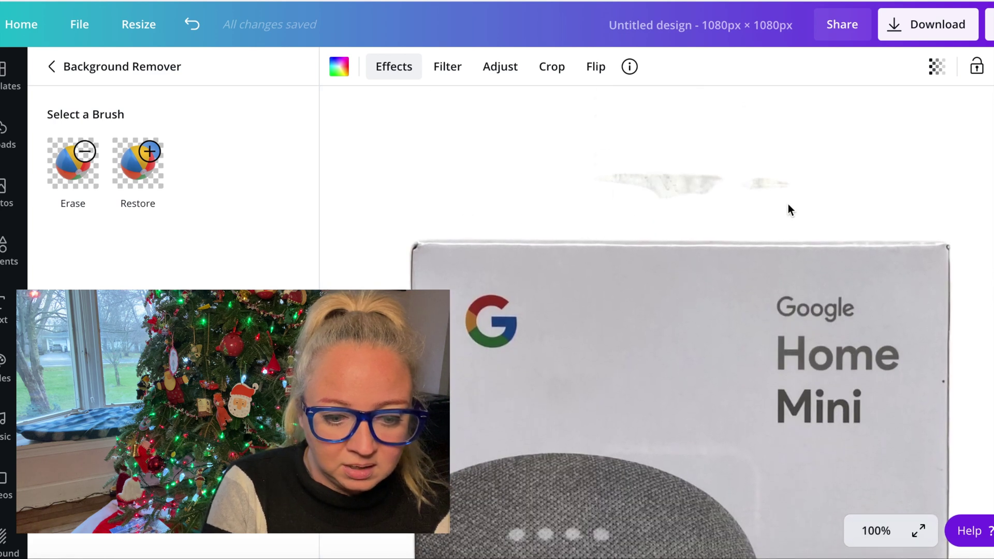
{"action": "left_click", "coordinate": [133, 173]}
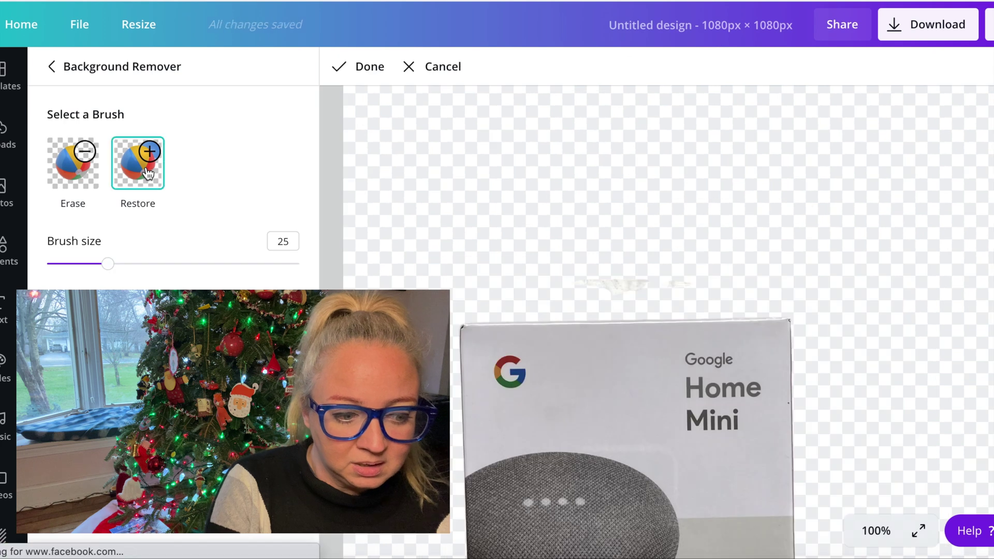
{"action": "mouse_move", "coordinate": [546, 302]}
{"action": "left_mouse_down"}
{"action": "mouse_move", "coordinate": [664, 302]}
{"action": "mouse_move", "coordinate": [688, 288]}
{"action": "mouse_move", "coordinate": [539, 291]}
{"action": "mouse_move", "coordinate": [709, 277]}
{"action": "mouse_move", "coordinate": [531, 280]}
{"action": "mouse_move", "coordinate": [563, 288]}
{"action": "mouse_move", "coordinate": [523, 295]}
{"action": "mouse_move", "coordinate": [539, 304]}
{"action": "mouse_move", "coordinate": [709, 289]}
{"action": "mouse_move", "coordinate": [742, 300]}
{"action": "mouse_move", "coordinate": [537, 296]}
{"action": "left_mouse_up"}
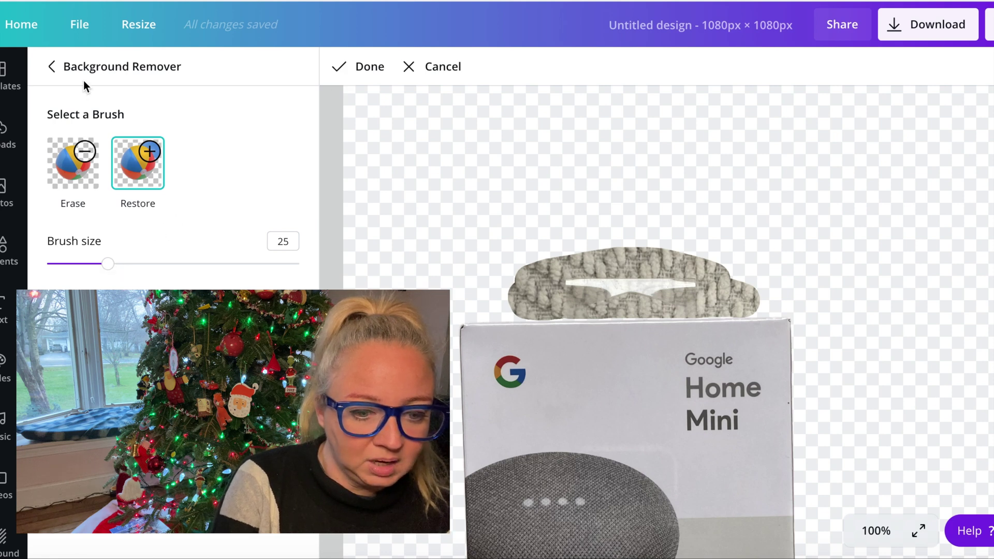
{"action": "left_click", "coordinate": [51, 68]}
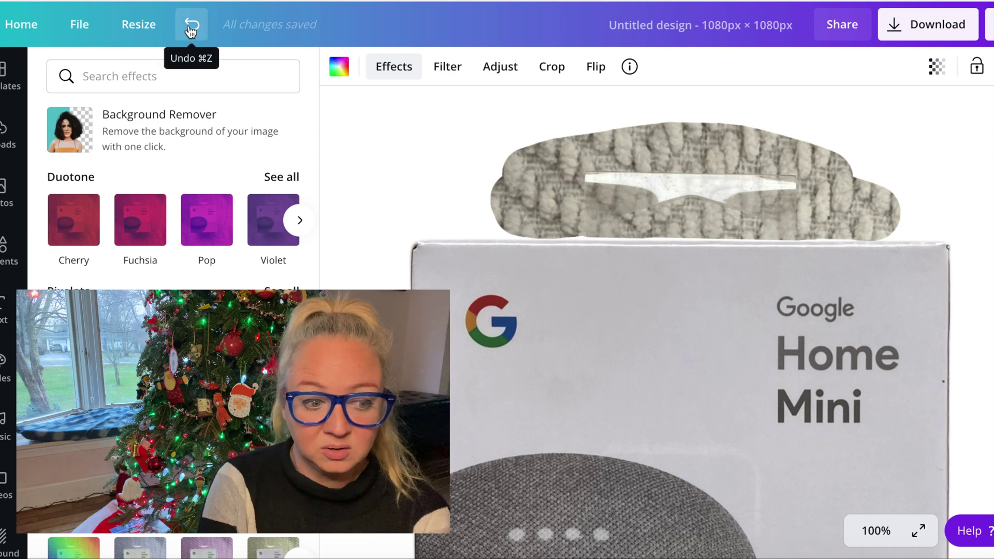
- Undo the brush restoration and the background removal, and set the canvas zoom to 50%
{"action": "left_click", "coordinate": [192, 26]}
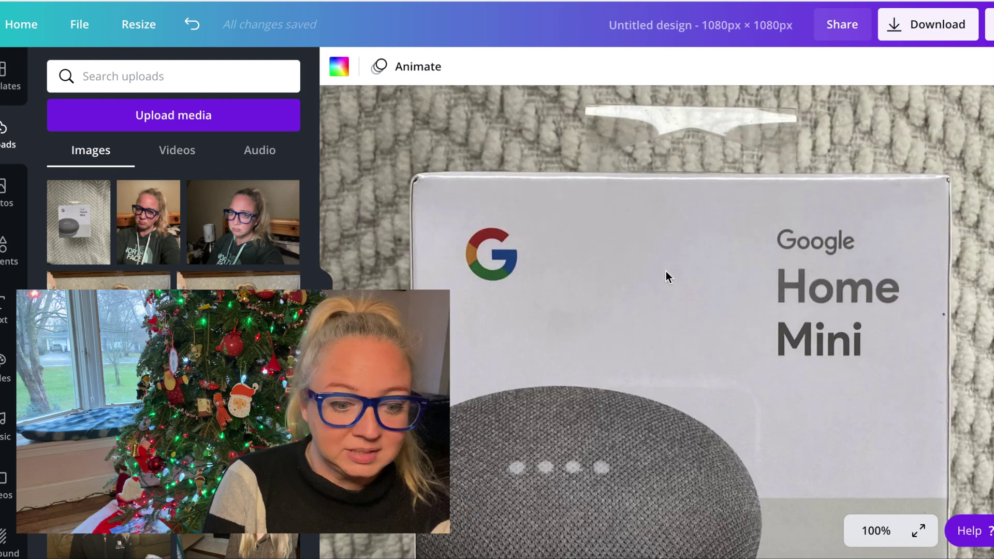
{"action": "left_click", "coordinate": [877, 532]}
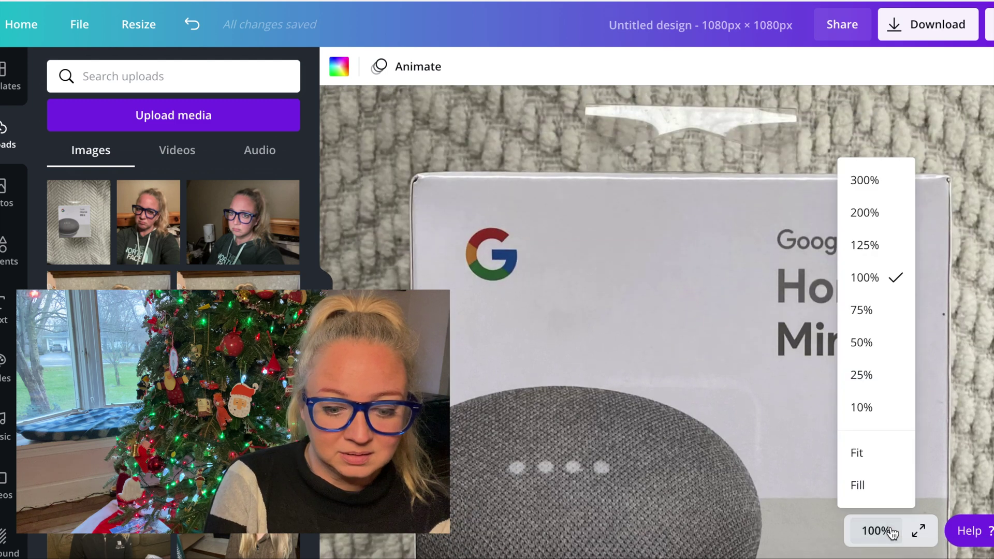
{"action": "left_click", "coordinate": [861, 341]}
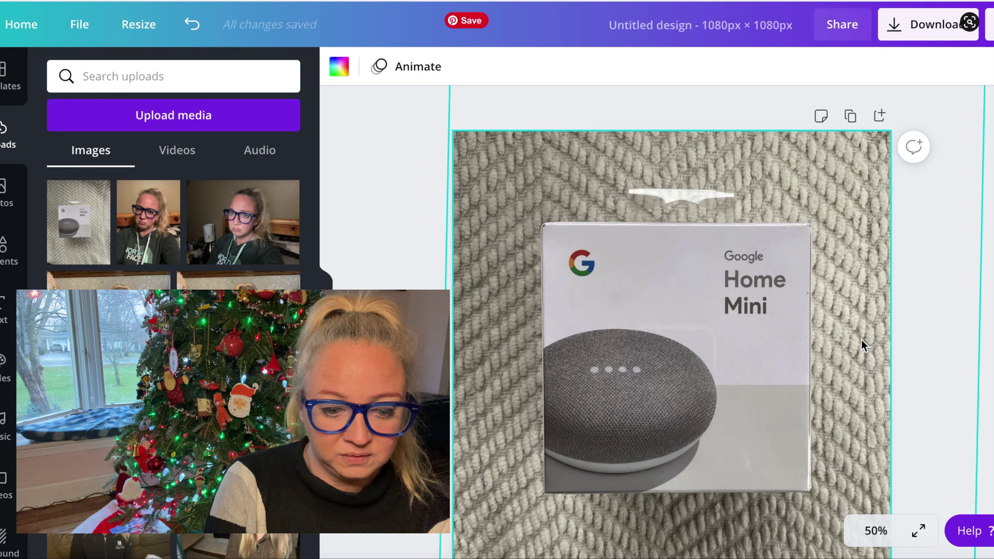
- Run Background Remover again on the photo to cut out the Home Mini box
{"action": "left_click", "coordinate": [550, 200]}
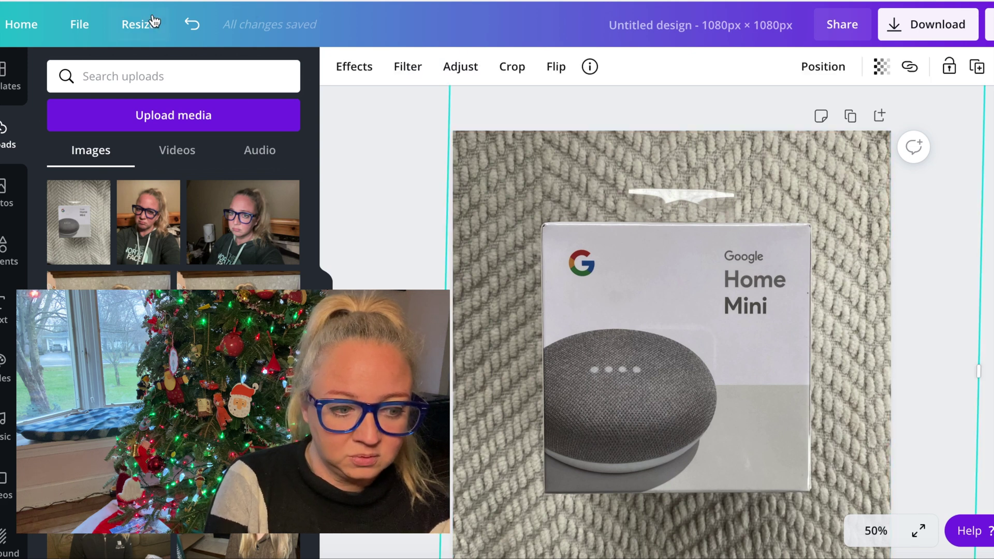
{"action": "left_click", "coordinate": [355, 68]}
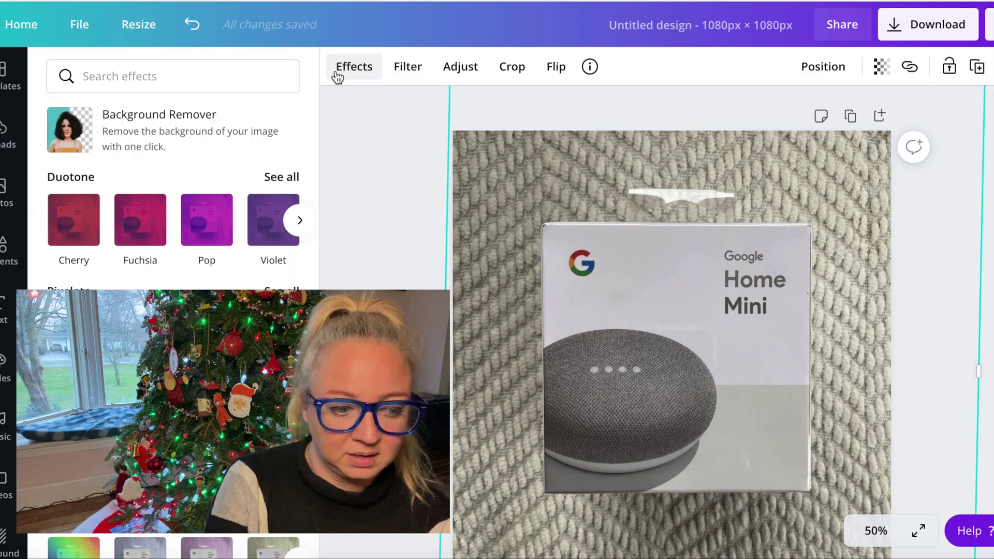
{"action": "left_click", "coordinate": [142, 131]}
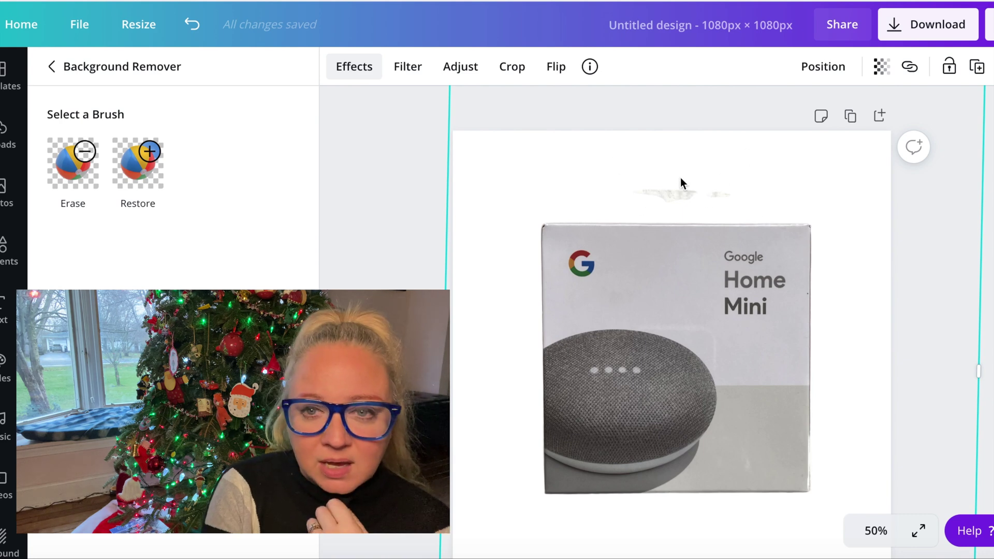
- Erase the hang-tab remnants above the box with the size 25 Erase brush, reduce the brush to 15, and apply the cleanup
{"action": "left_click", "coordinate": [73, 162]}
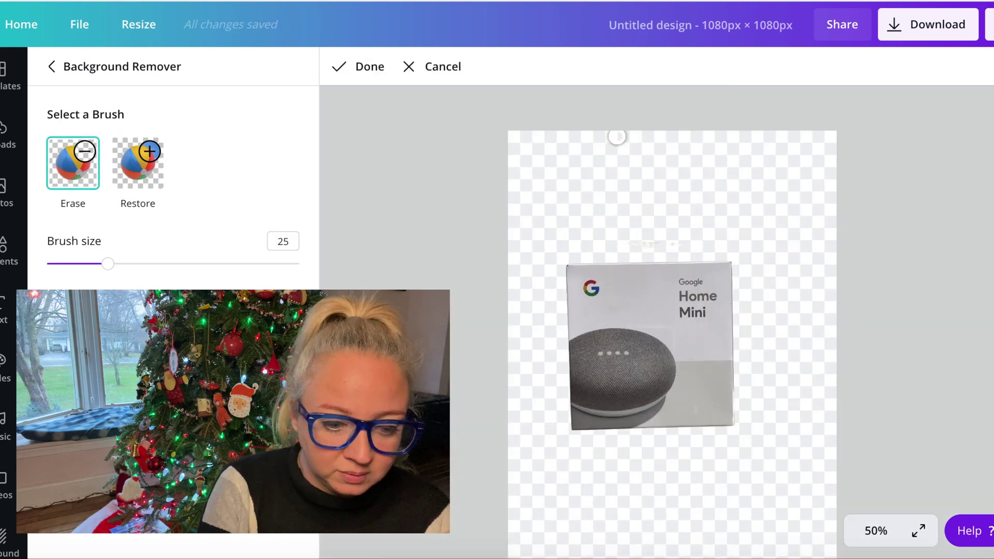
{"action": "mouse_move", "coordinate": [676, 215]}
{"action": "left_mouse_down"}
{"action": "mouse_move", "coordinate": [628, 243]}
{"action": "mouse_move", "coordinate": [696, 234]}
{"action": "left_mouse_up"}
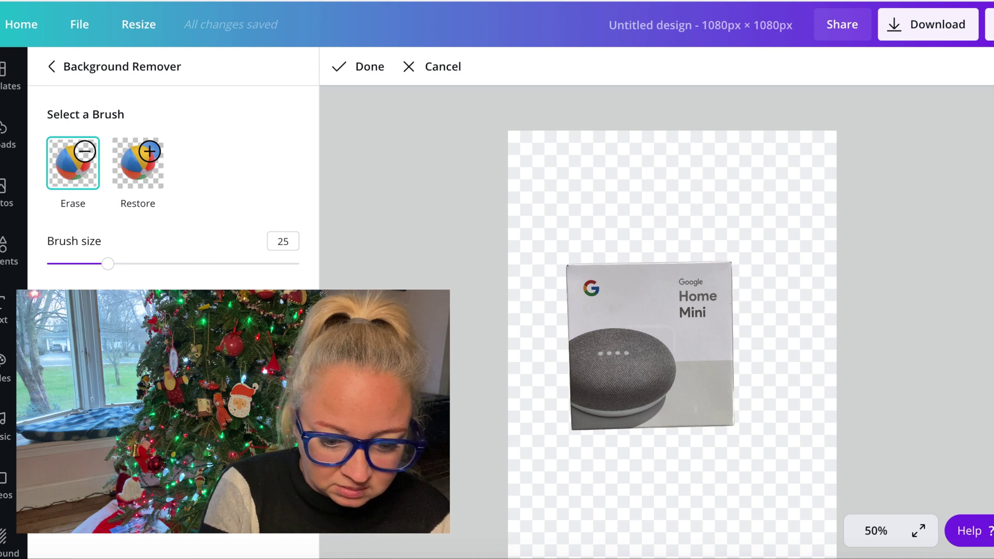
{"action": "left_click", "coordinate": [875, 533]}
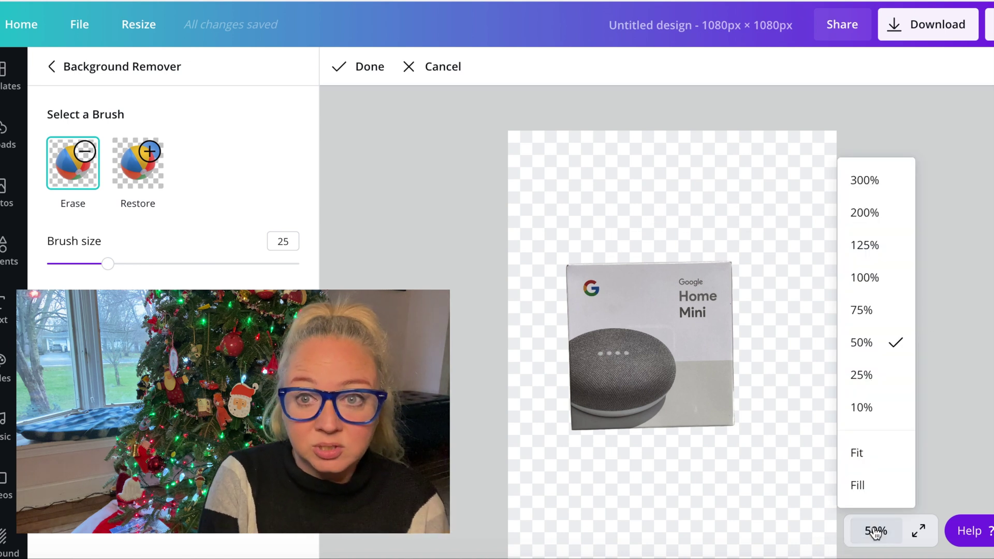
{"action": "left_click", "coordinate": [872, 277]}
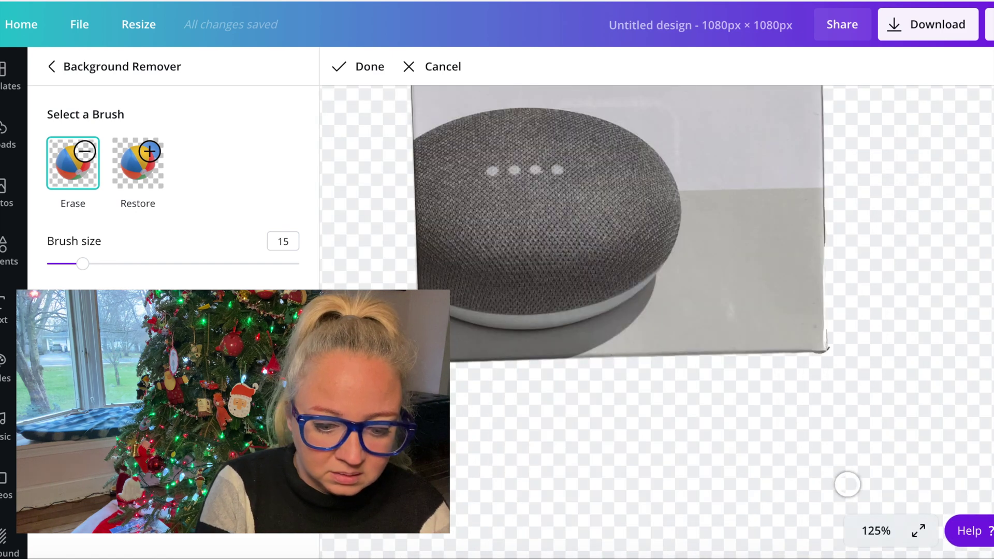
{"action": "left_click", "coordinate": [875, 532]}
{"action": "left_click", "coordinate": [871, 346]}
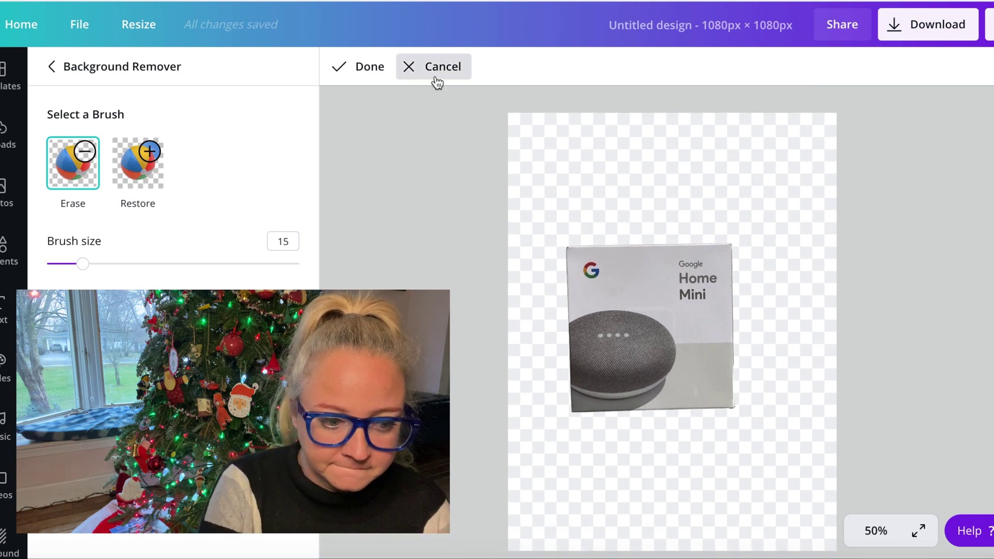
{"action": "left_click", "coordinate": [368, 68]}
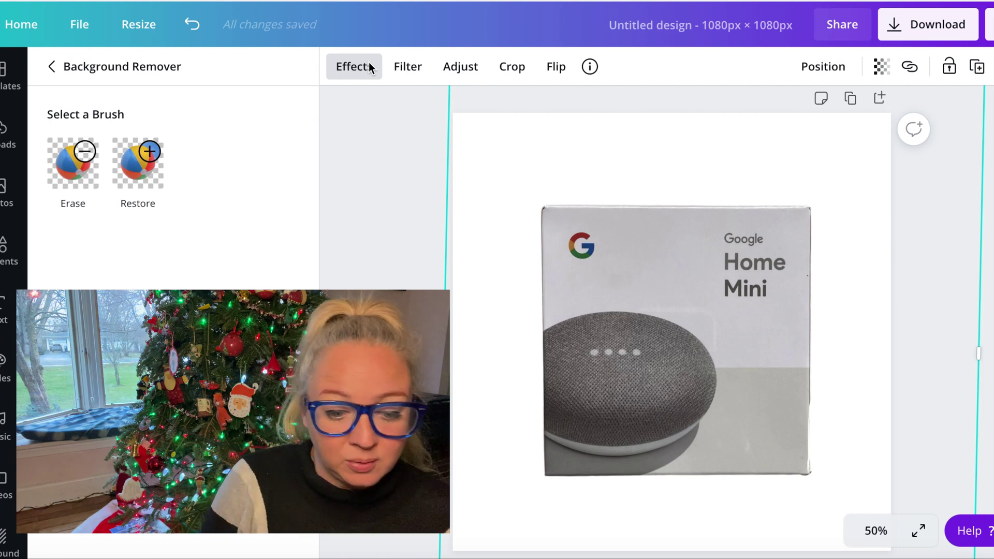
- Deselect the photo and examine the design's download options, including file type and transparent background
{"action": "left_click", "coordinate": [391, 228]}
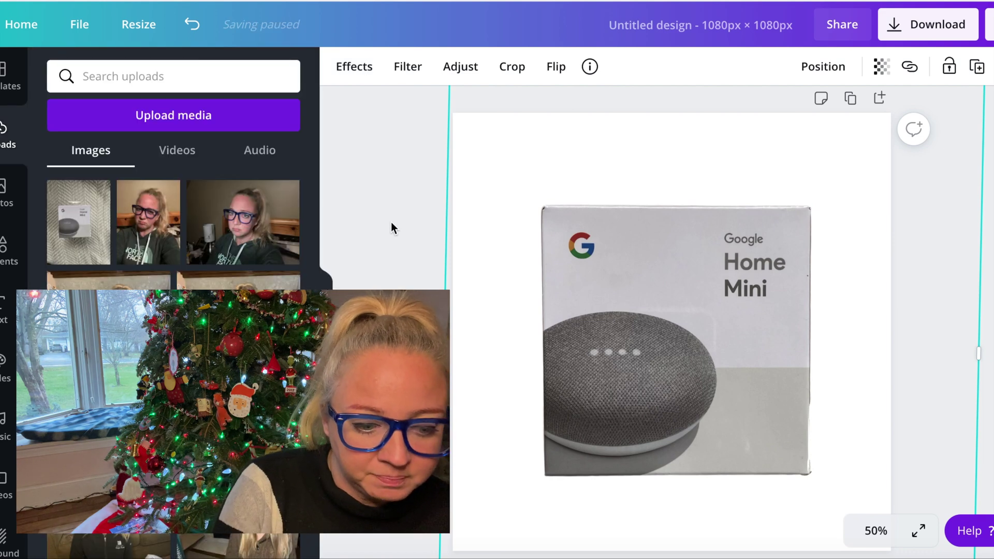
{"action": "left_click", "coordinate": [390, 228]}
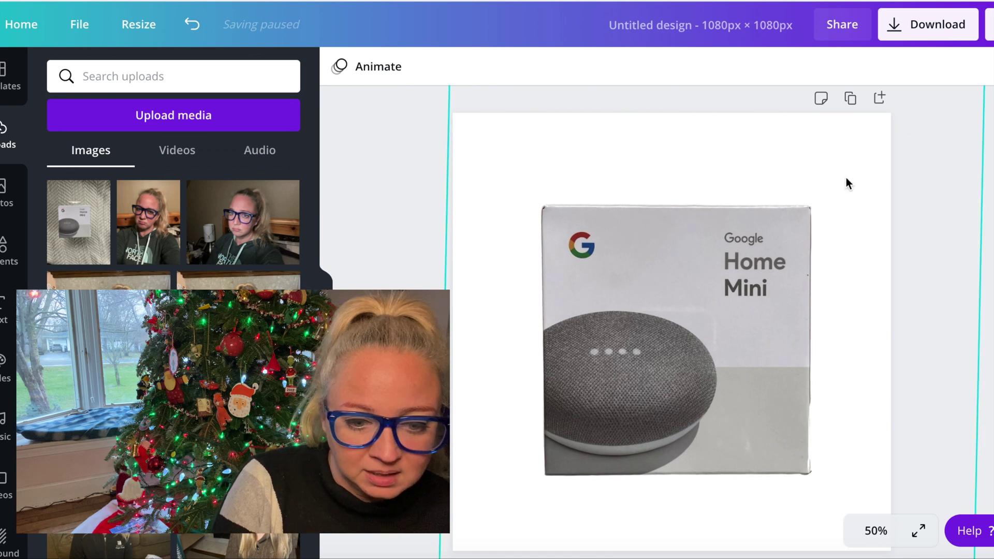
{"action": "left_click", "coordinate": [936, 22]}
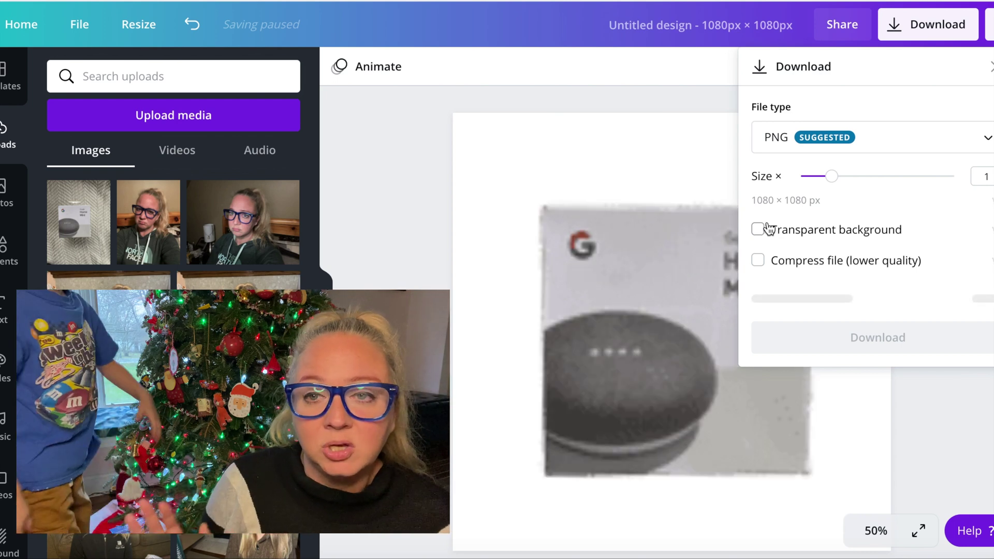
- Crop the Home Mini photo closer around the box, trimming empty margin from its top, bottom and right edges
{"action": "left_click", "coordinate": [527, 167]}
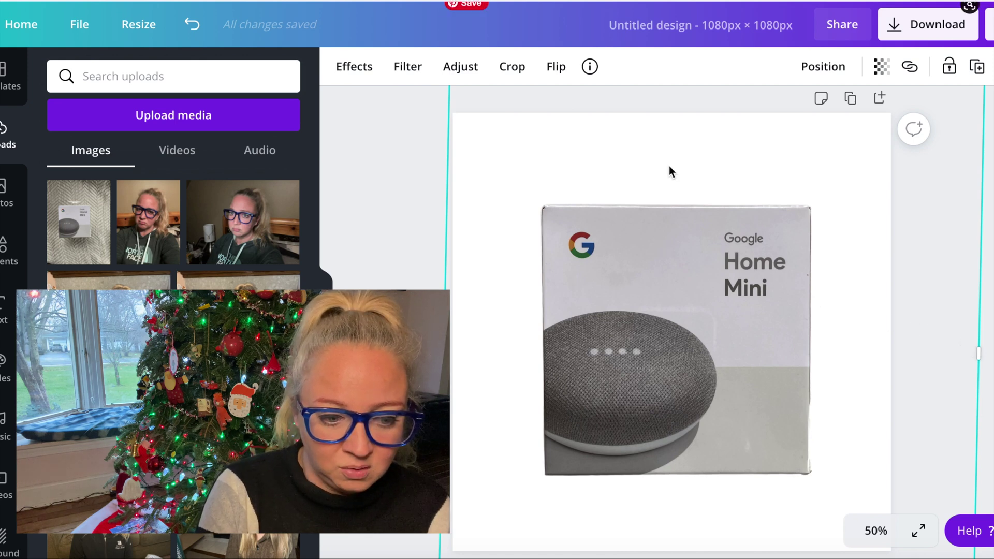
{"action": "left_click", "coordinate": [512, 66]}
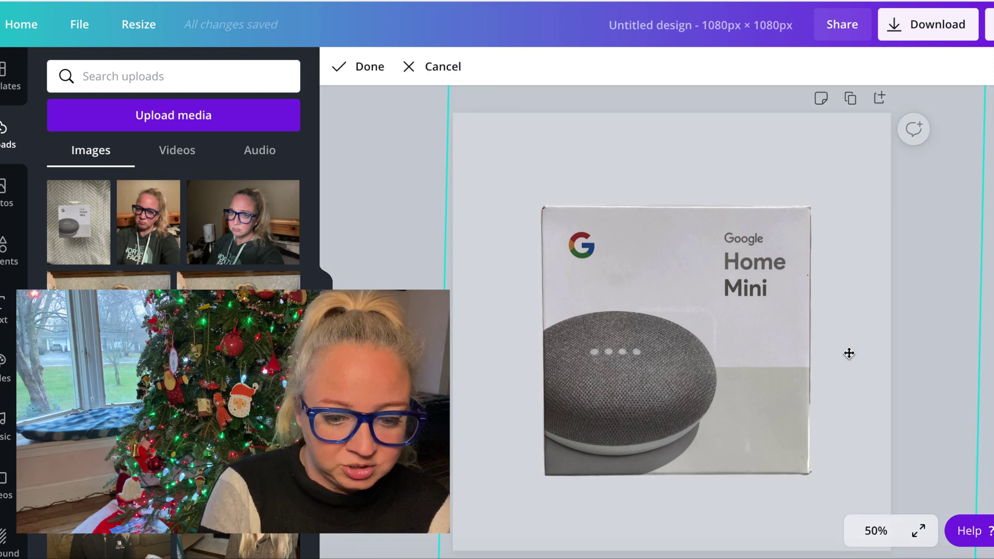
{"action": "scroll", "coordinate": [915, 323], "scroll_direction": "up", "scroll_amount": 1}
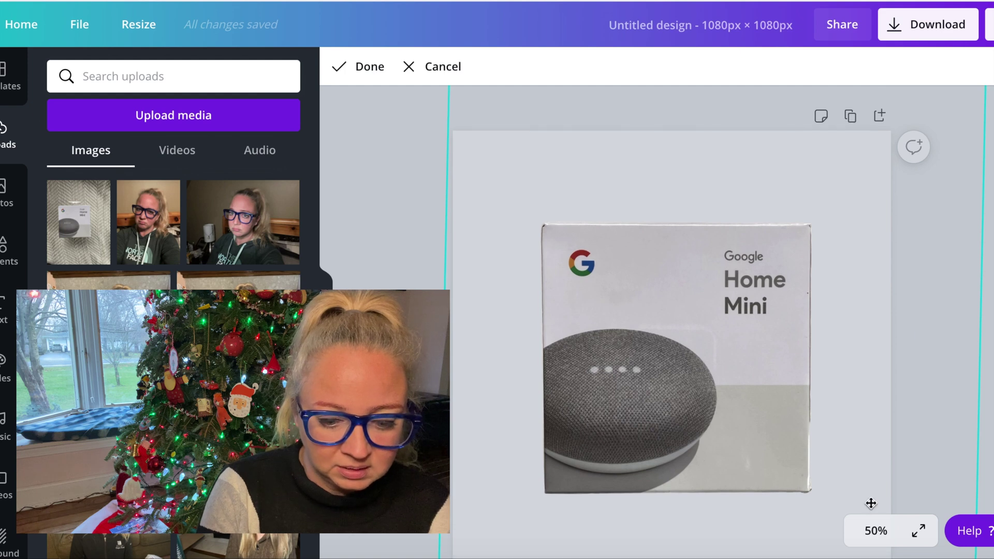
{"action": "left_click", "coordinate": [876, 532]}
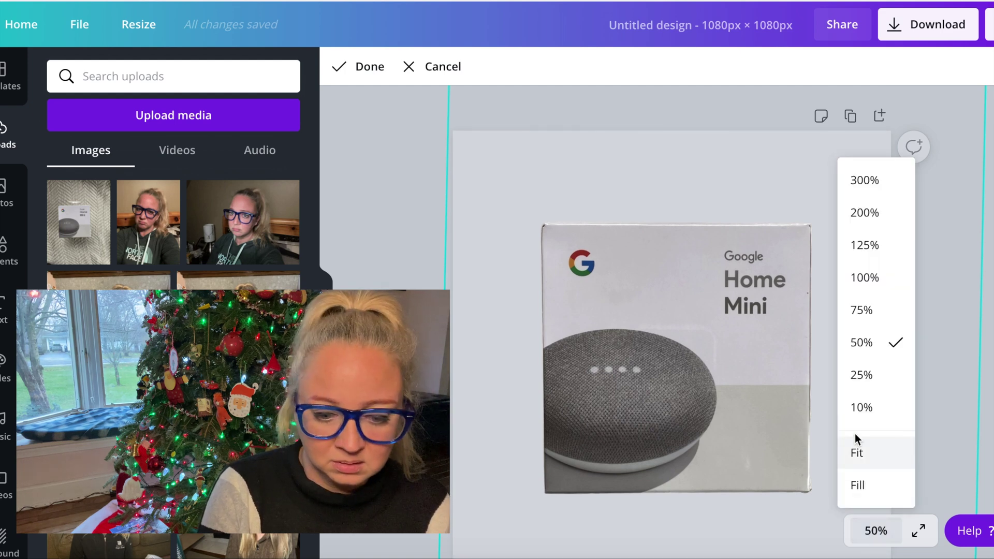
{"action": "left_click", "coordinate": [863, 379]}
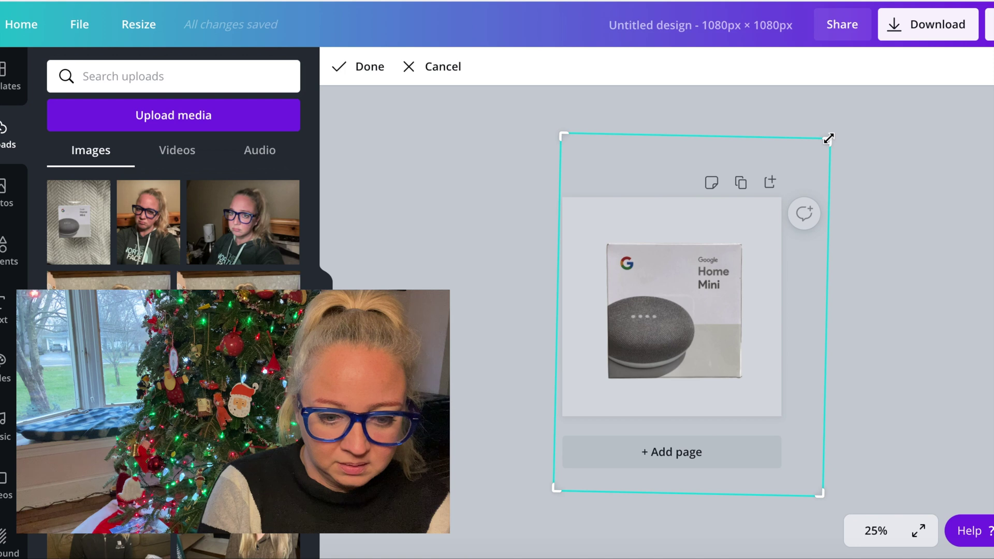
{"action": "left_click_drag", "start_coordinate": [828, 161], "coordinate": [826, 243]}
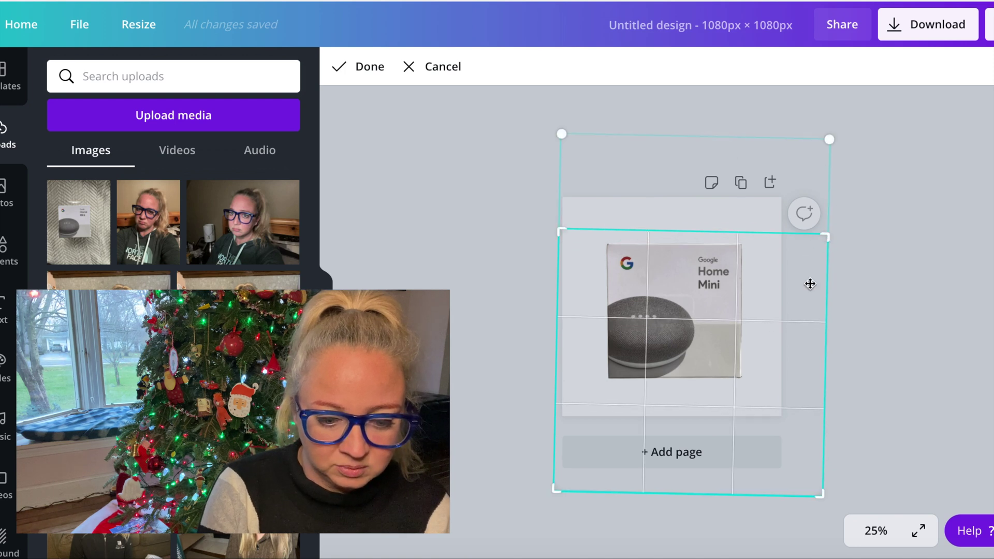
{"action": "left_click_drag", "start_coordinate": [821, 496], "coordinate": [773, 402]}
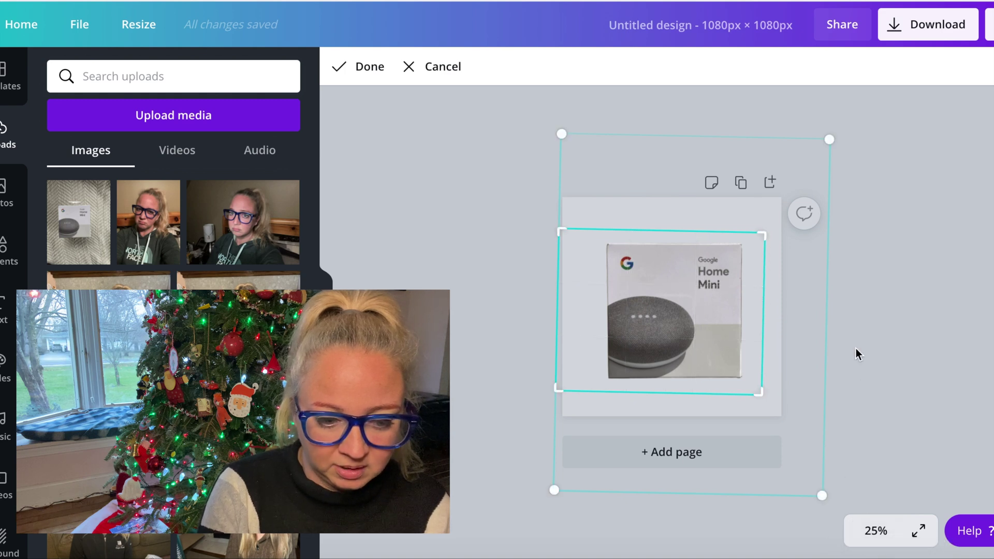
{"action": "left_click", "coordinate": [368, 68]}
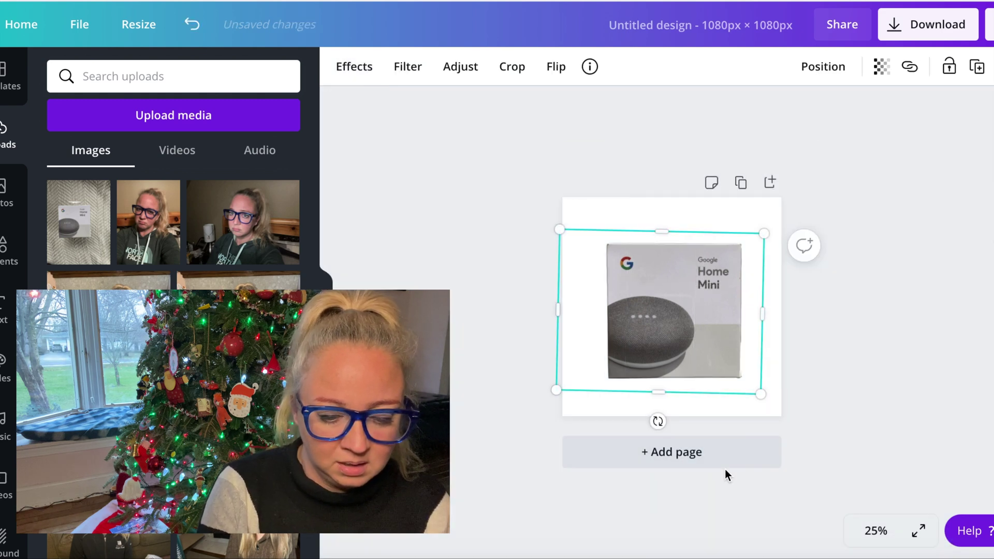
{"action": "left_click", "coordinate": [864, 477]}
- Try the dark, light and warm grey photo colors on the page background, return to dark grey, and try black
{"action": "left_click", "coordinate": [768, 368]}
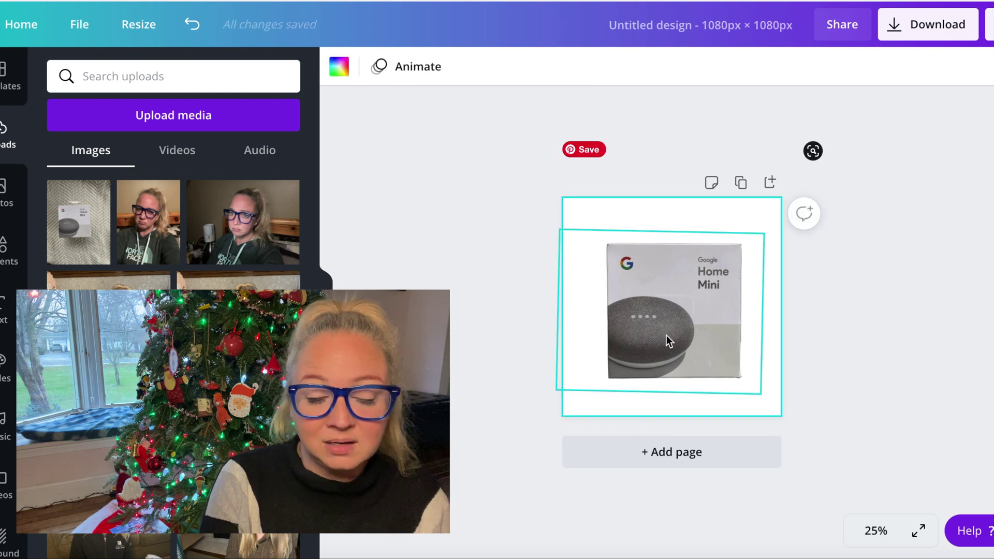
{"action": "left_click", "coordinate": [339, 65]}
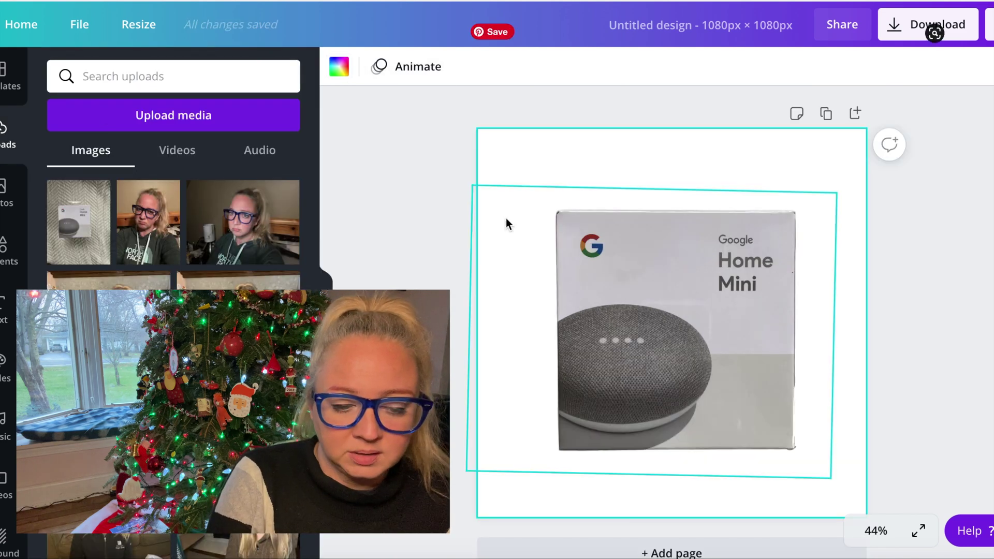
{"action": "left_click", "coordinate": [340, 70]}
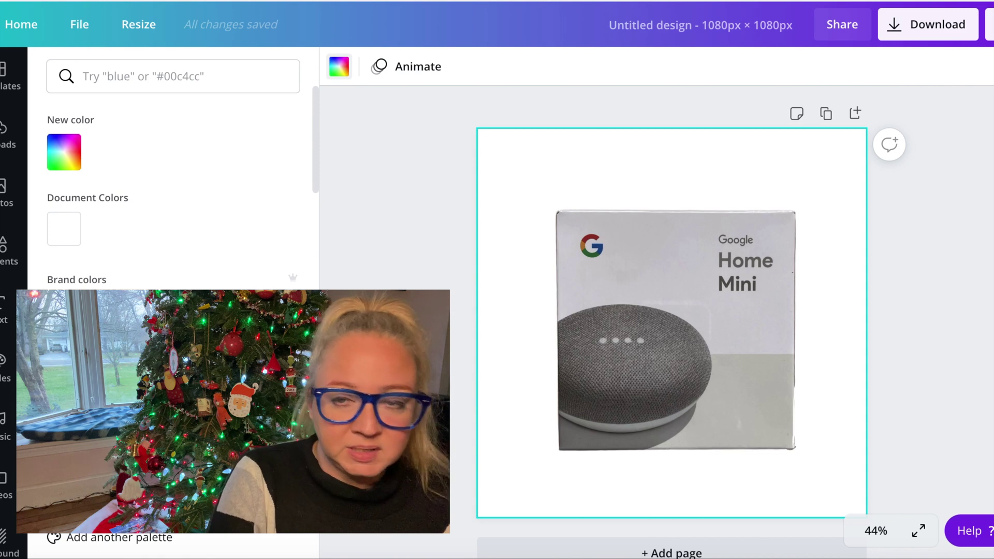
{"action": "scroll", "coordinate": [173, 181], "scroll_direction": "down", "scroll_amount": 3}
{"action": "scroll", "coordinate": [174, 192], "scroll_direction": "down", "scroll_amount": 10}
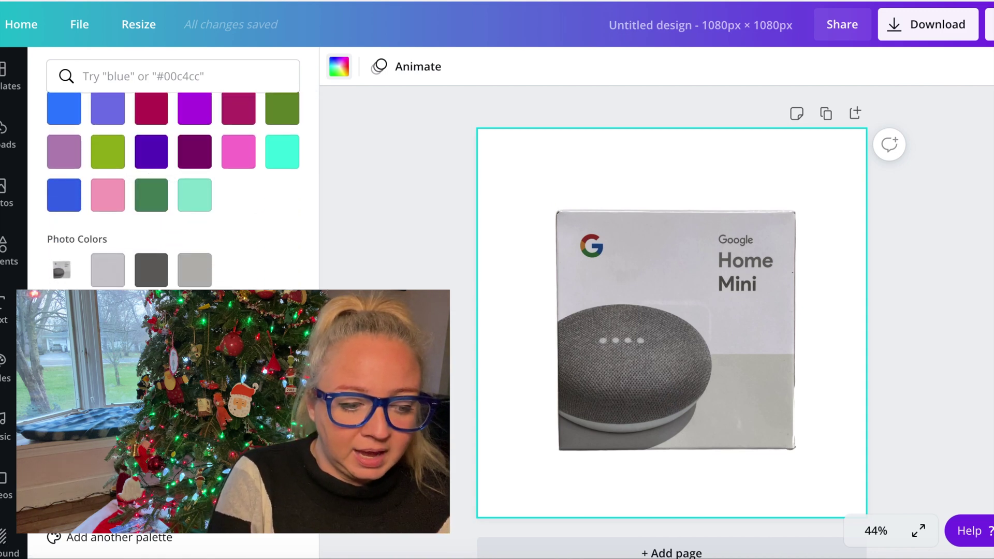
{"action": "left_click", "coordinate": [151, 274]}
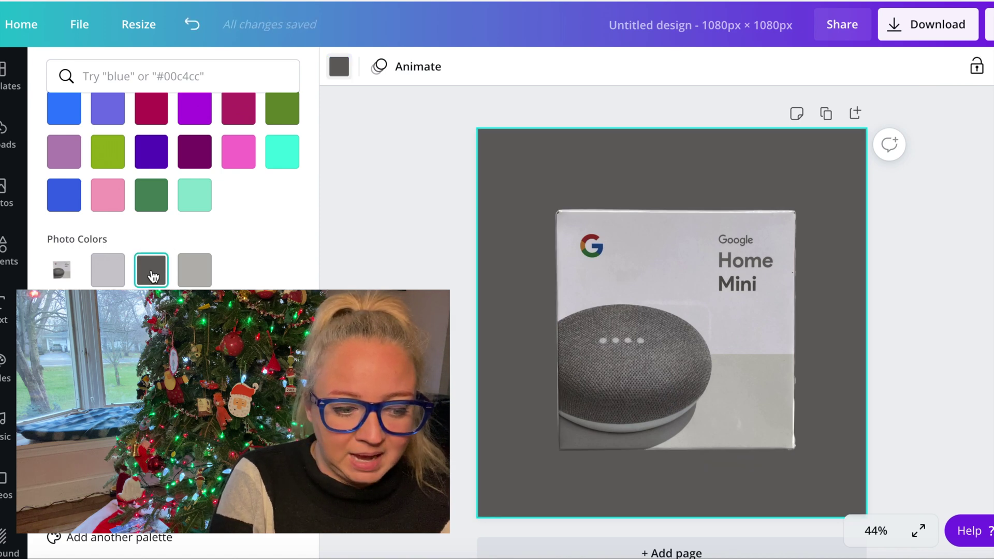
{"action": "left_click", "coordinate": [122, 273]}
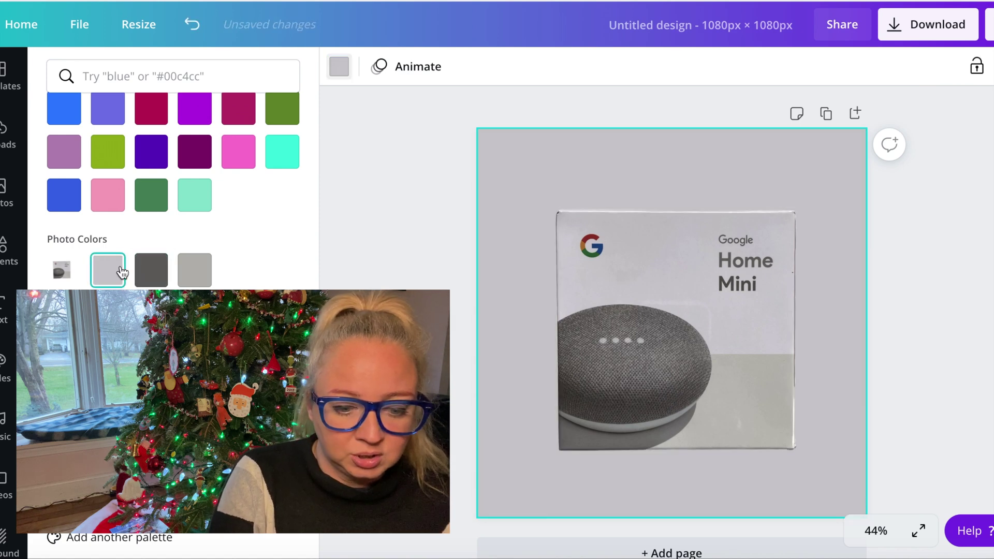
{"action": "left_click", "coordinate": [195, 271]}
{"action": "left_click", "coordinate": [161, 276]}
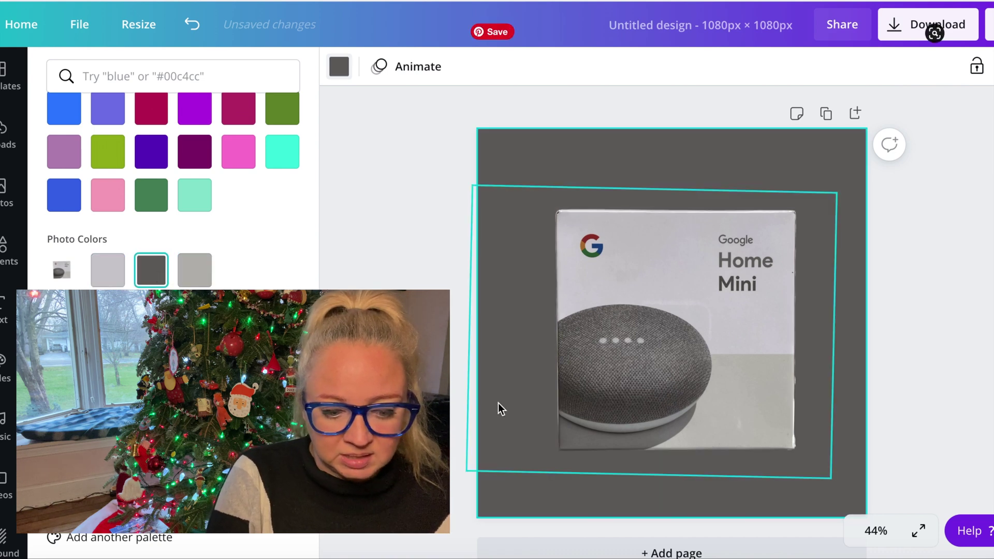
{"action": "left_click", "coordinate": [63, 345]}
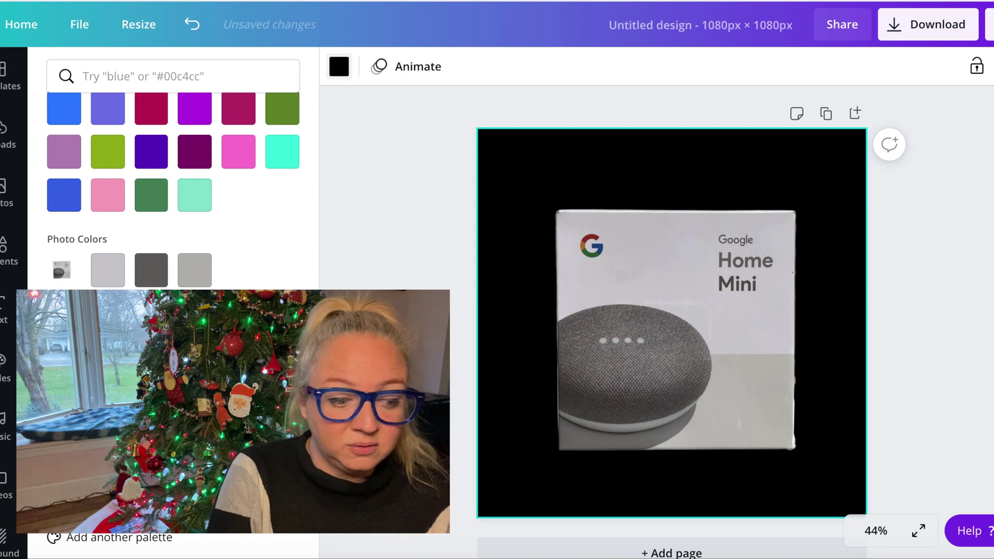
- Undo the background color changes back to white and redo them up to the medium grey page background
{"action": "key", "text": "ctrl+z"}
{"action": "key", "text": "ctrl+z"}
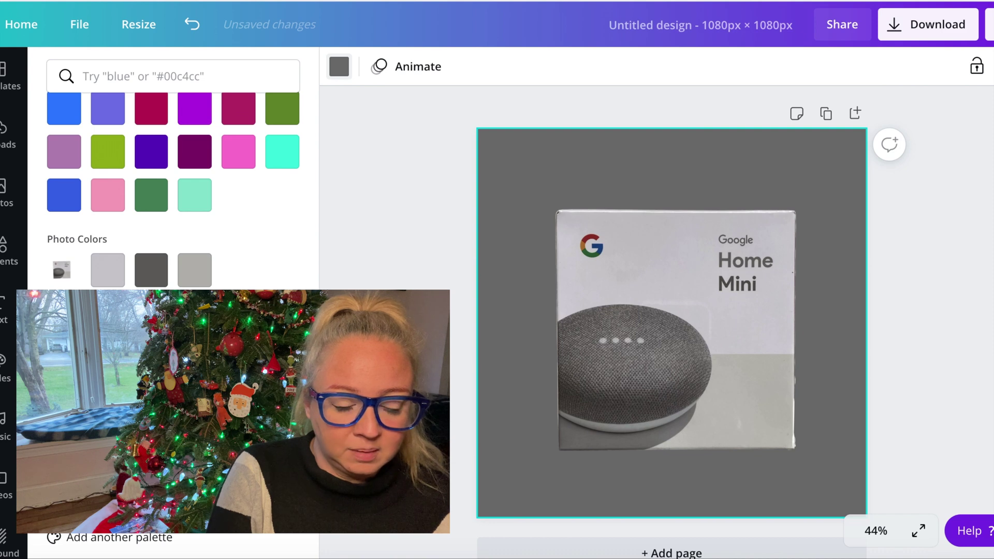
{"action": "key", "text": "ctrl+z"}
{"action": "key", "text": "ctrl+z"}
{"action": "key", "text": "ctrl+z"}
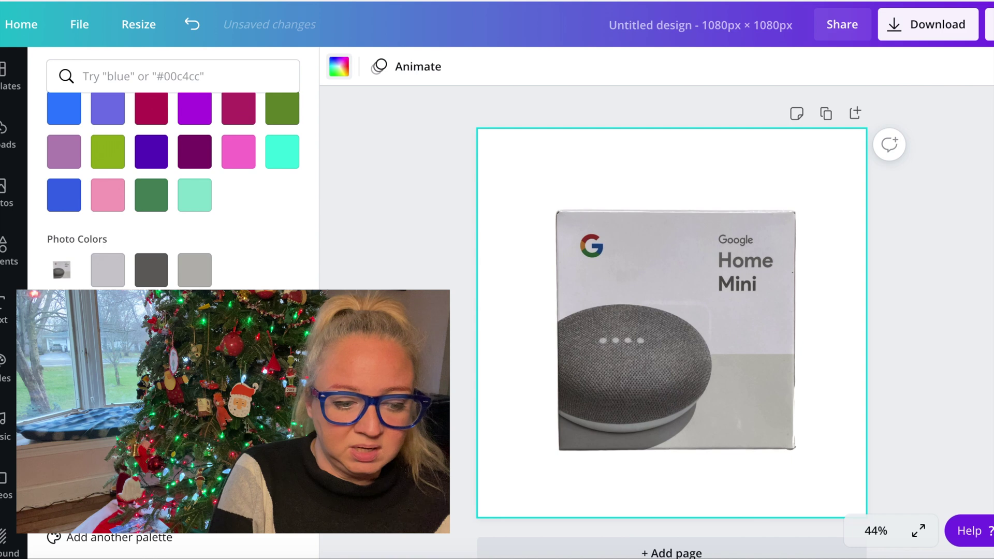
{"action": "key", "text": "ctrl+shift+z"}
{"action": "key", "text": "ctrl+shift+z"}
{"action": "key", "text": "ctrl+shift+z"}
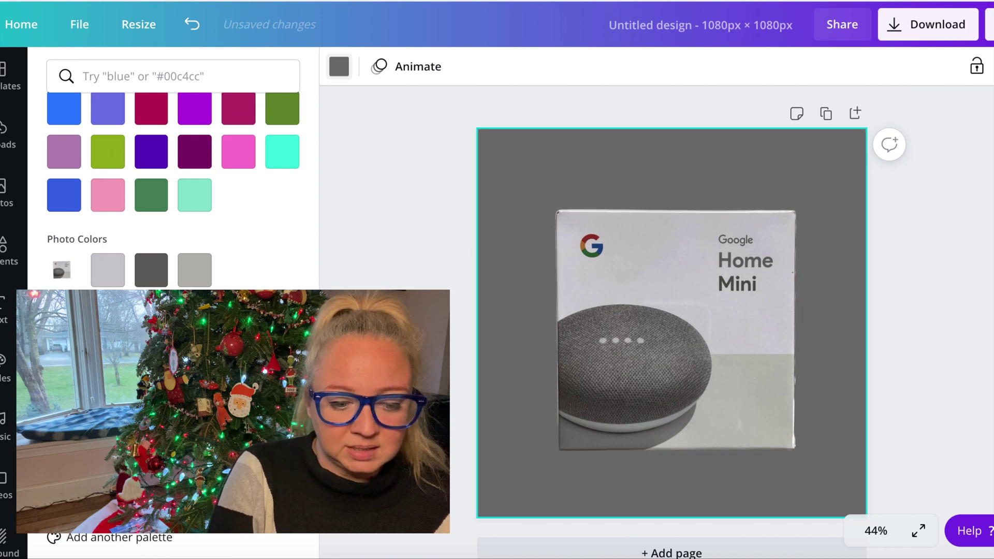
- Download the grey-background design as a 1080 × 1080 px PNG without transparency or compression
{"action": "left_click", "coordinate": [6, 132]}
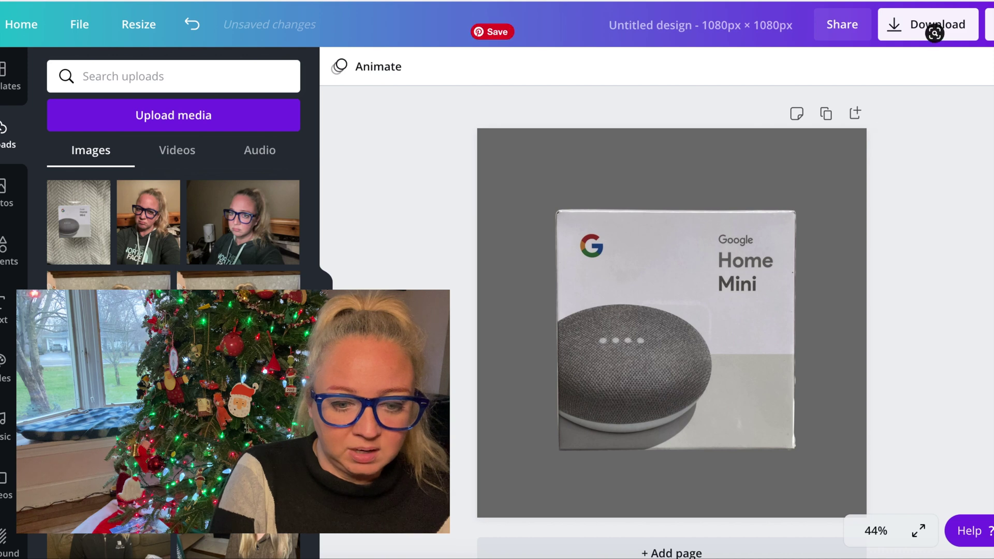
{"action": "left_click", "coordinate": [949, 34]}
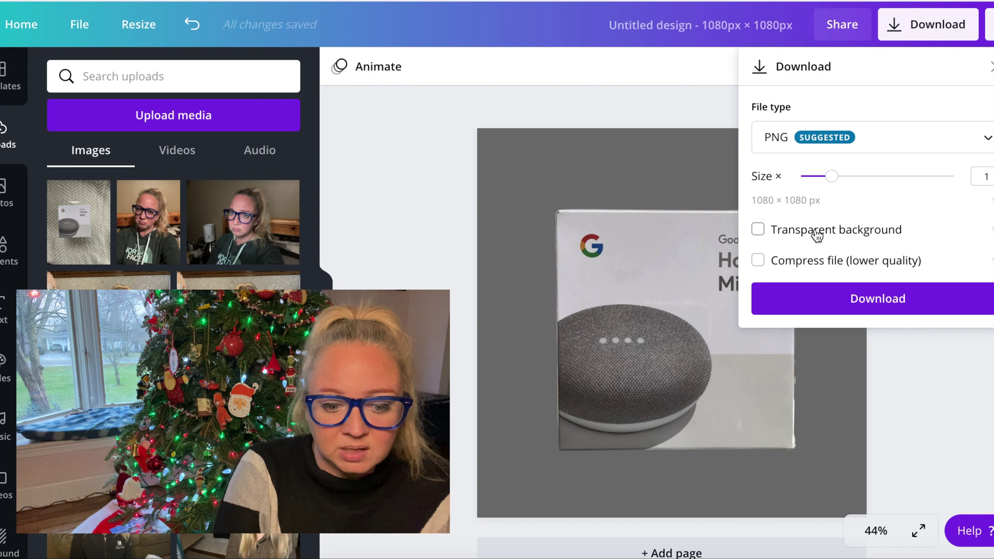
{"action": "left_click", "coordinate": [806, 309]}
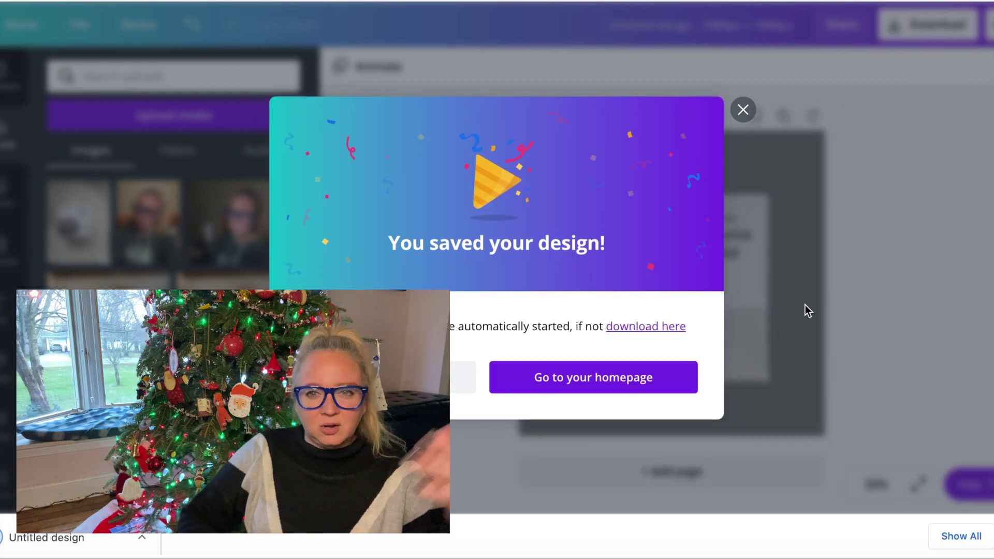
- Open the downloaded image to inspect the box on its background, and dismiss the saved-design message
{"action": "left_click", "coordinate": [22, 556]}
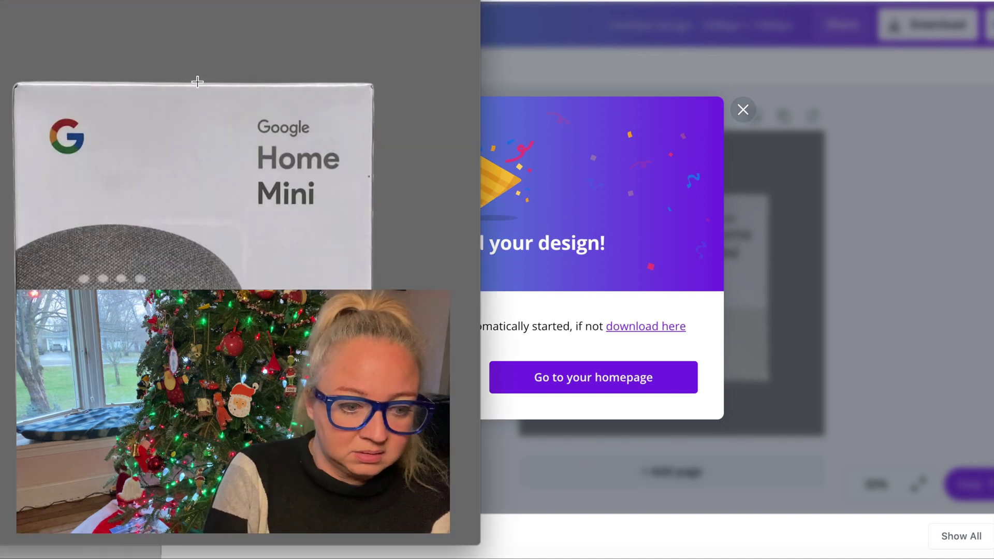
{"action": "left_click_drag", "start_coordinate": [193, 42], "coordinate": [294, 63]}
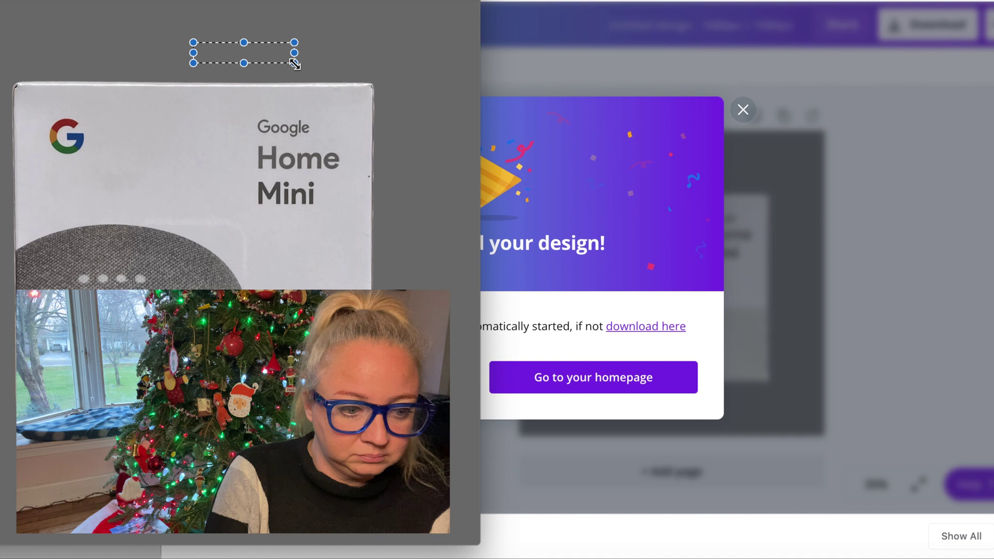
{"action": "left_click", "coordinate": [336, 64]}
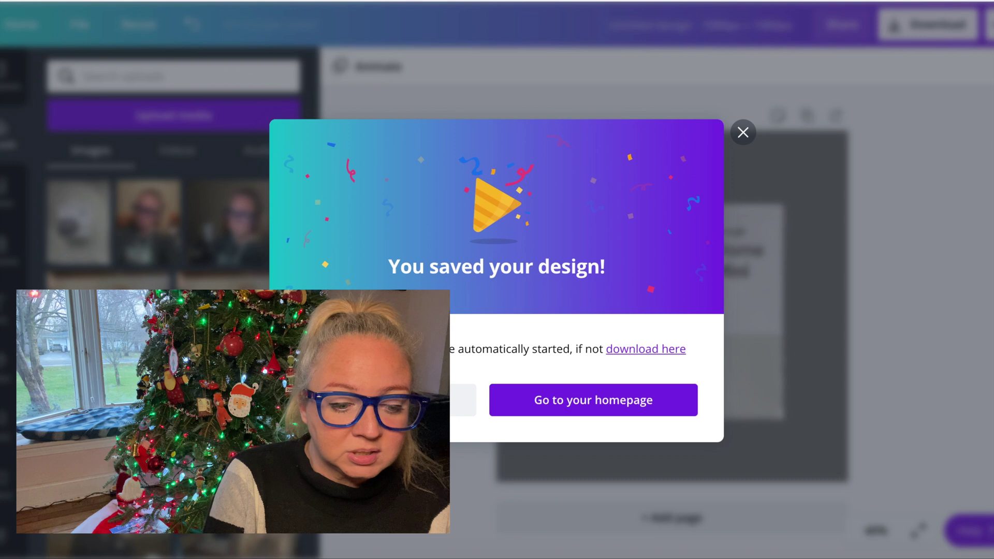
{"action": "left_click", "coordinate": [745, 130]}
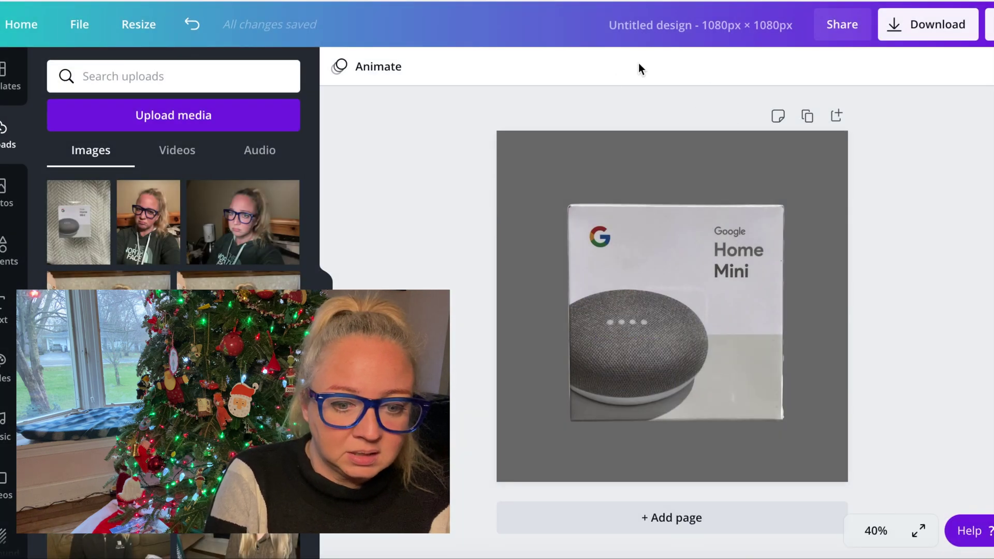
- Create a new blank design from the homepage with the recent custom dimensions 3000 x 3000 px
{"action": "left_click", "coordinate": [22, 23]}
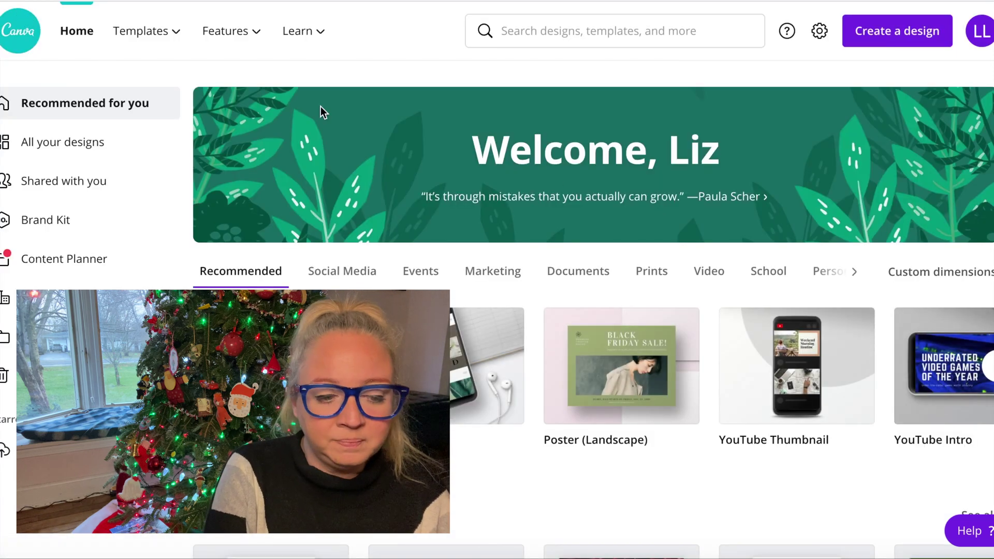
{"action": "left_click", "coordinate": [906, 32]}
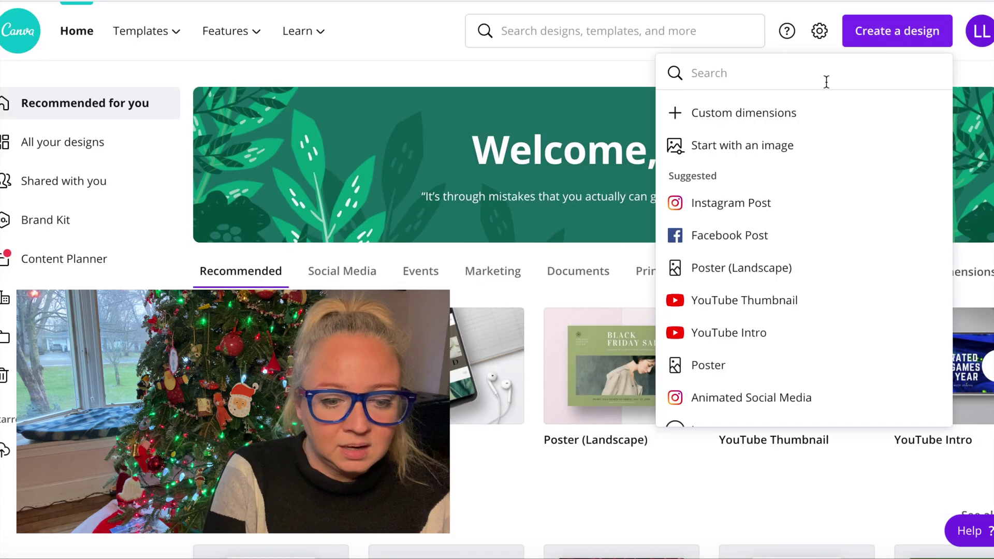
{"action": "left_click", "coordinate": [772, 115]}
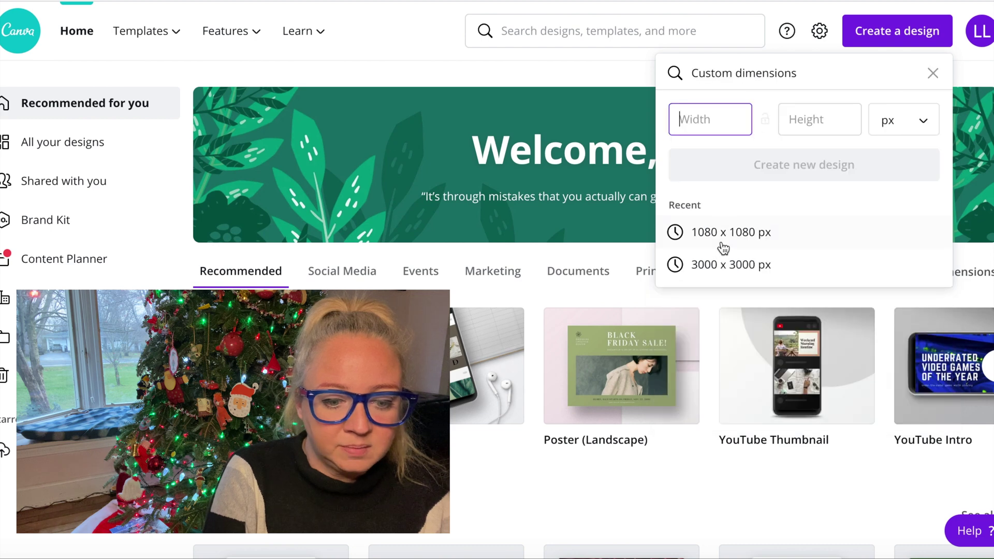
{"action": "left_click", "coordinate": [718, 265]}
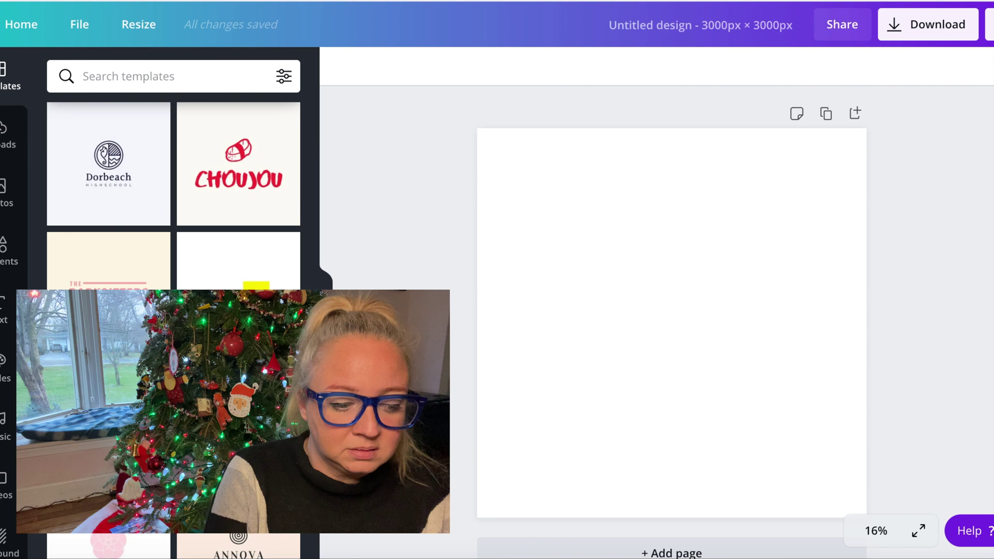
- Switch to the Finder Downloads folder, select the teal dish photo IMG_6699.HEIC and preview it
{"action": "key", "text": "super+Tab"}
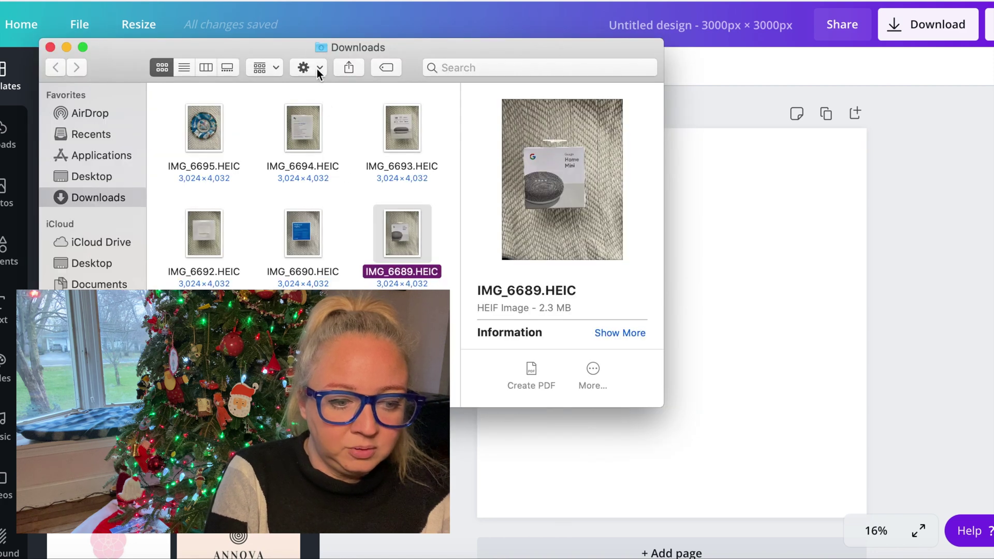
{"action": "left_click_drag", "start_coordinate": [306, 45], "coordinate": [407, 93]}
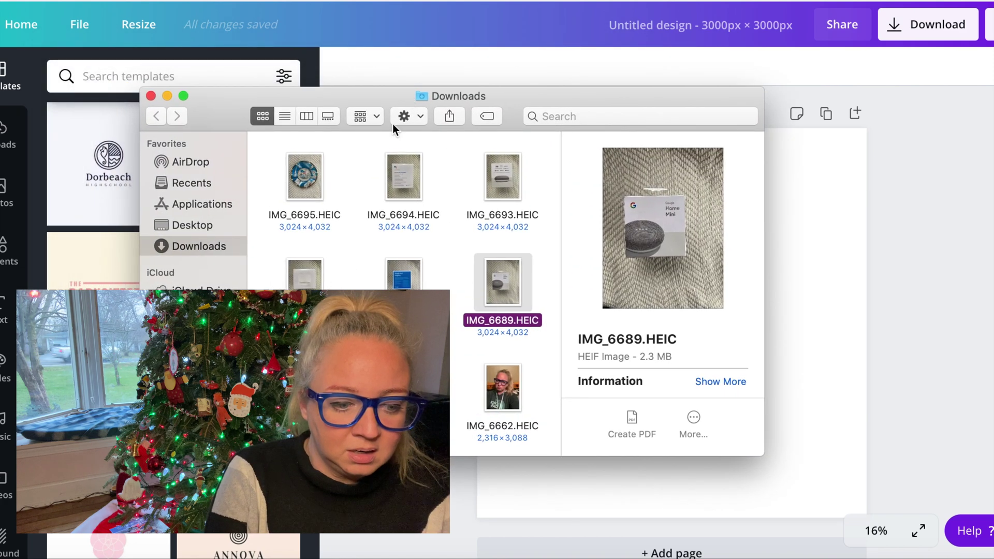
{"action": "scroll", "coordinate": [368, 207], "scroll_direction": "up", "scroll_amount": 5}
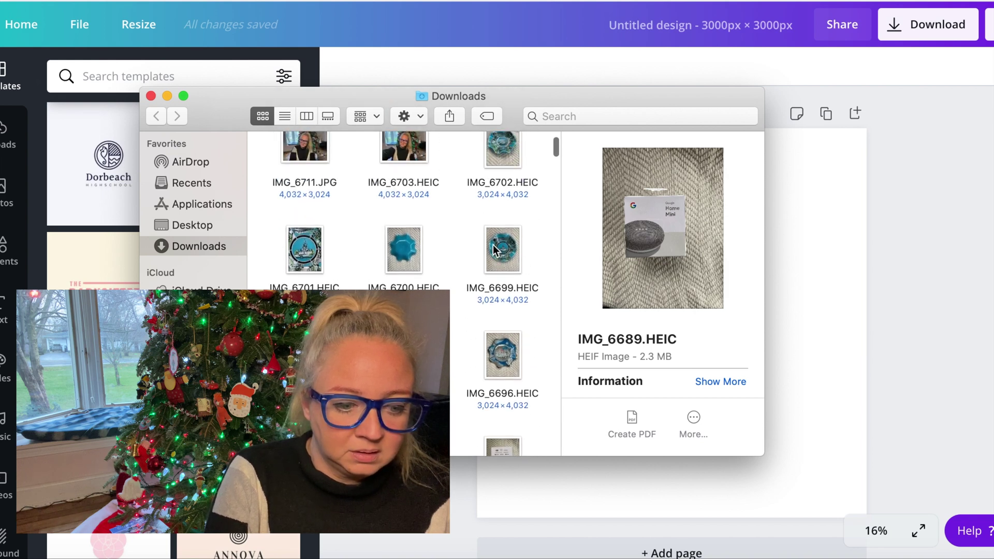
{"action": "double_click", "coordinate": [502, 251]}
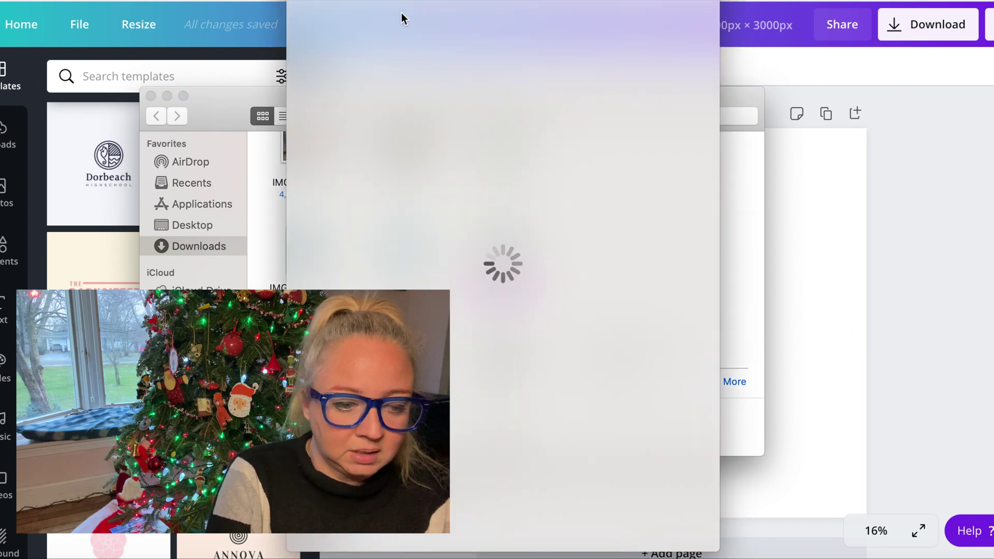
{"action": "key", "text": "space"}
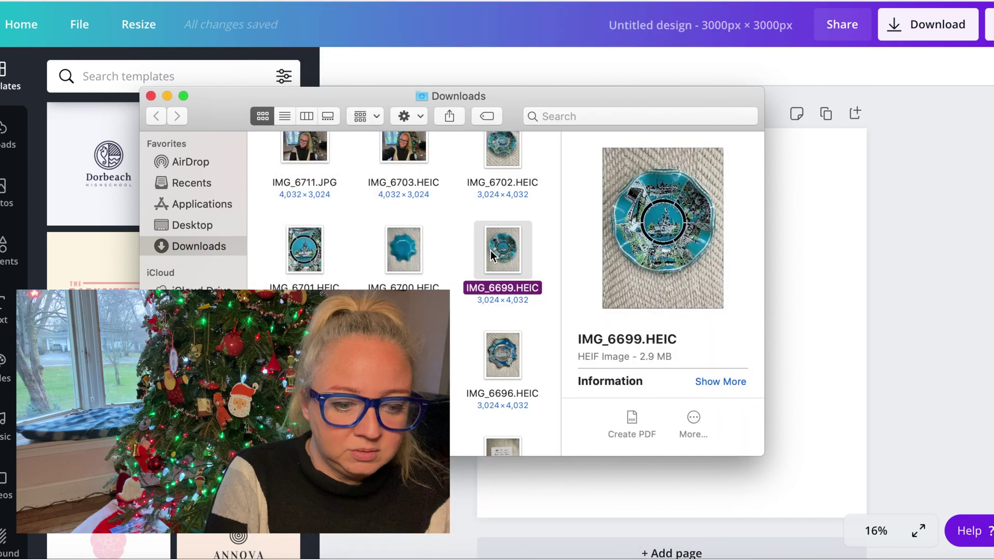
- Upload IMG_6699.HEIC from the Downloads folder to Canva and place it on the blank page
{"action": "left_click_drag", "start_coordinate": [490, 250], "coordinate": [803, 309]}
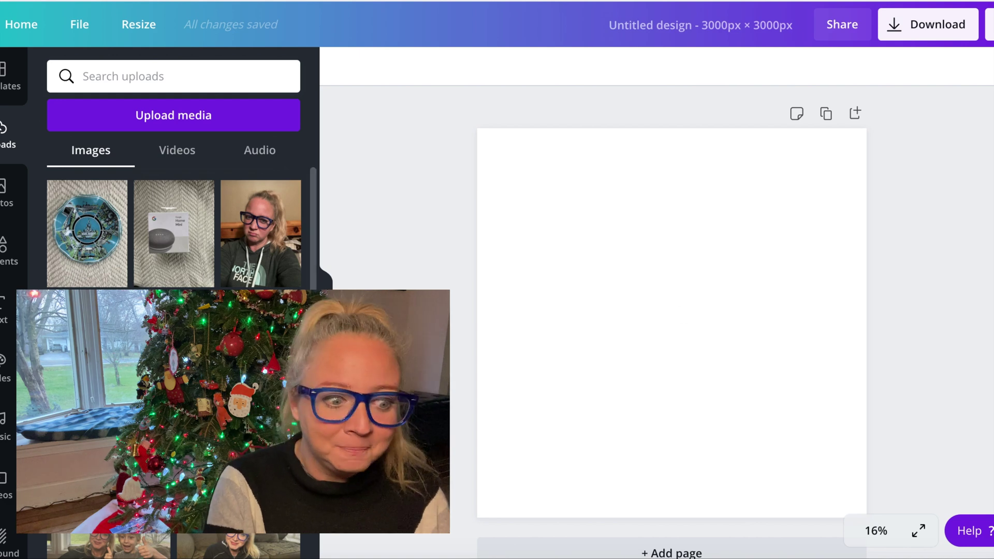
{"action": "left_click_drag", "start_coordinate": [97, 249], "coordinate": [600, 241]}
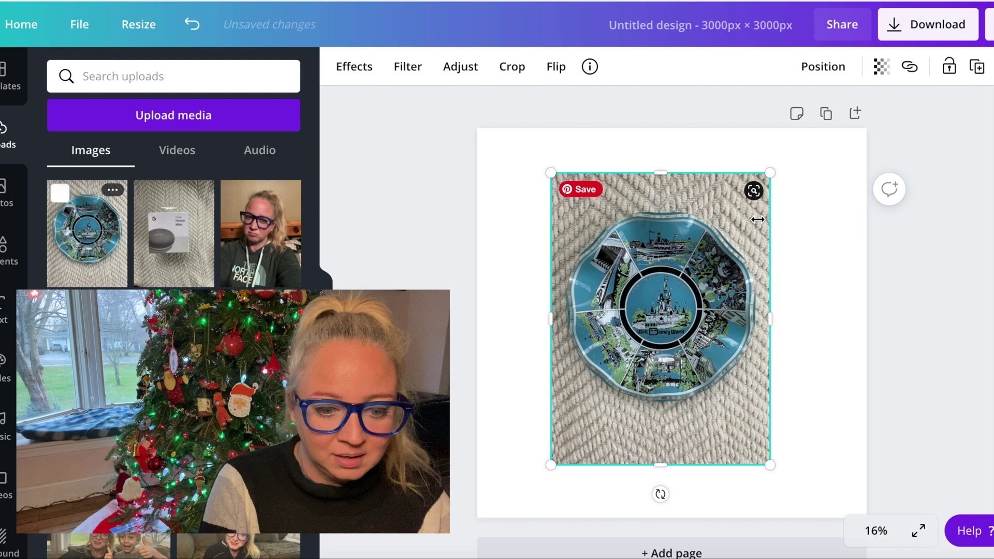
- Enlarge the dish photo until it nearly fills the page width and centre it horizontally on the page
{"action": "left_click_drag", "start_coordinate": [771, 172], "coordinate": [834, 152]}
{"action": "left_click_drag", "start_coordinate": [550, 465], "coordinate": [464, 557]}
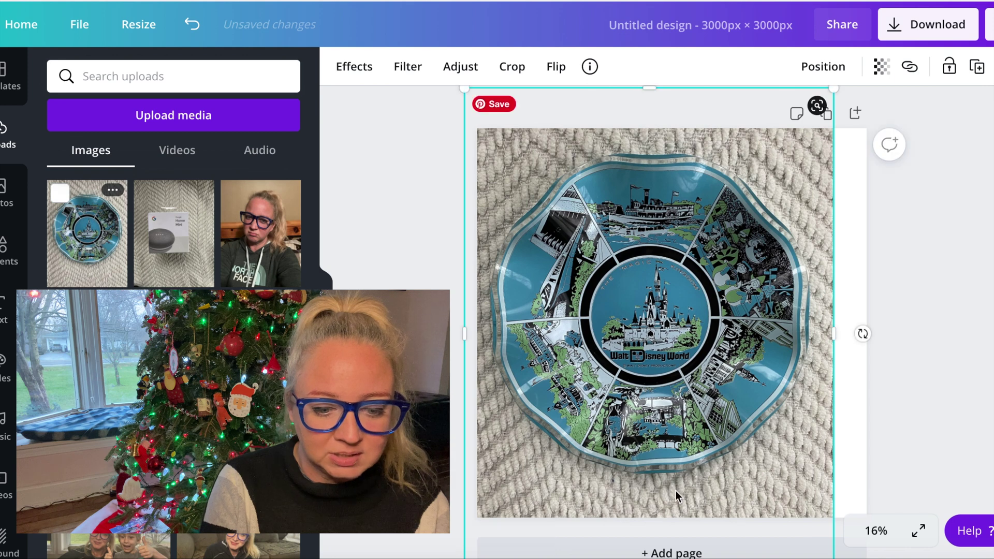
{"action": "left_click_drag", "start_coordinate": [724, 349], "coordinate": [747, 350]}
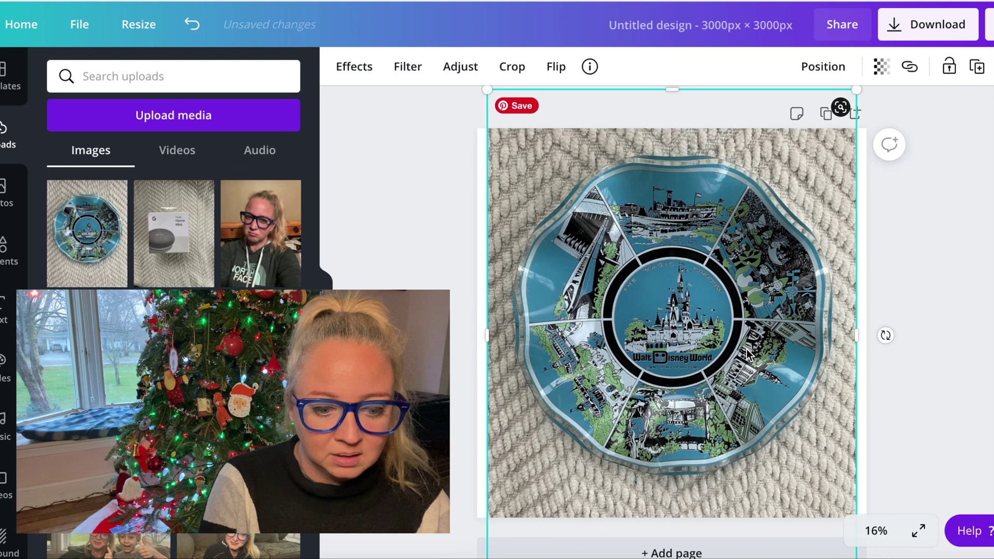
{"action": "left_click", "coordinate": [934, 286]}
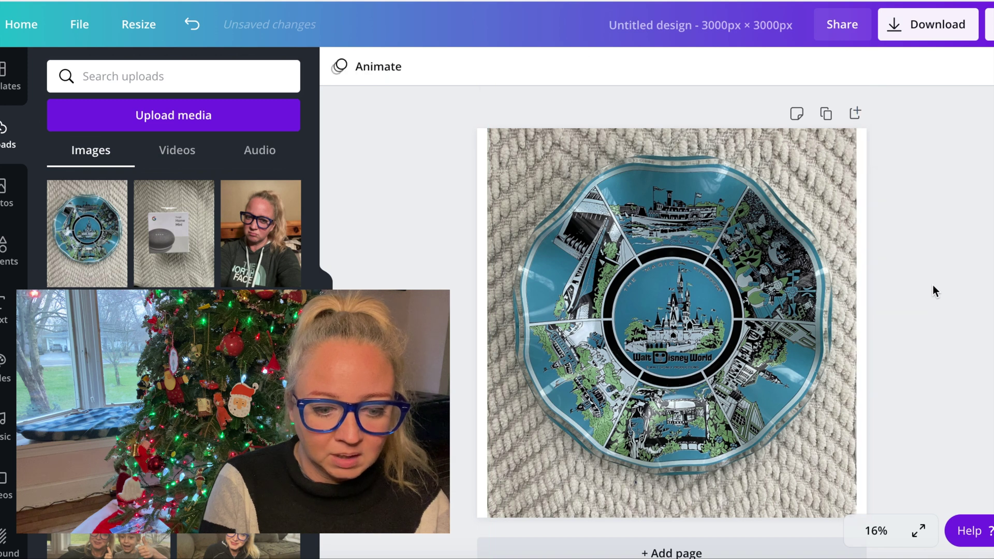
- Remove the background of the dish photo with the Background Remover effect and deselect the image
{"action": "left_click", "coordinate": [700, 163]}
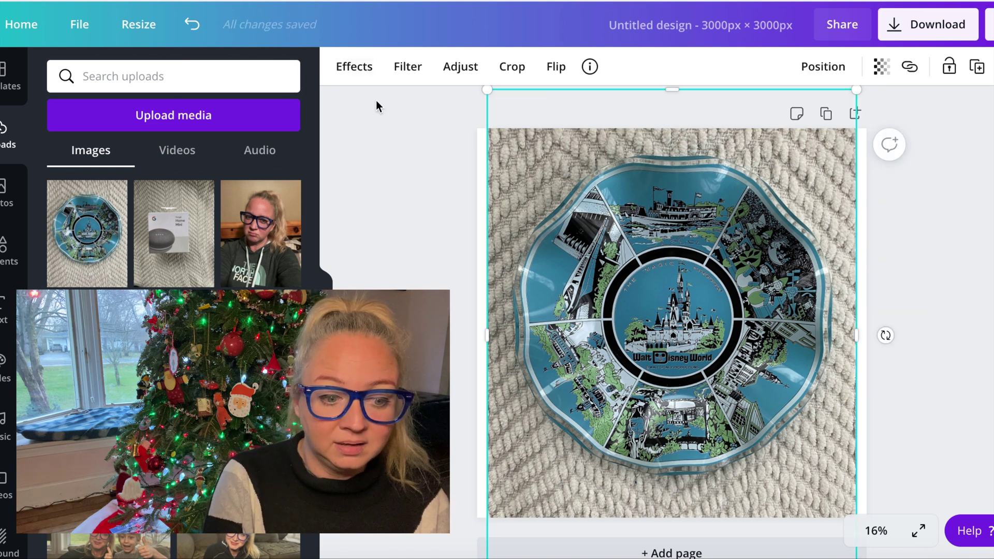
{"action": "left_click", "coordinate": [353, 74]}
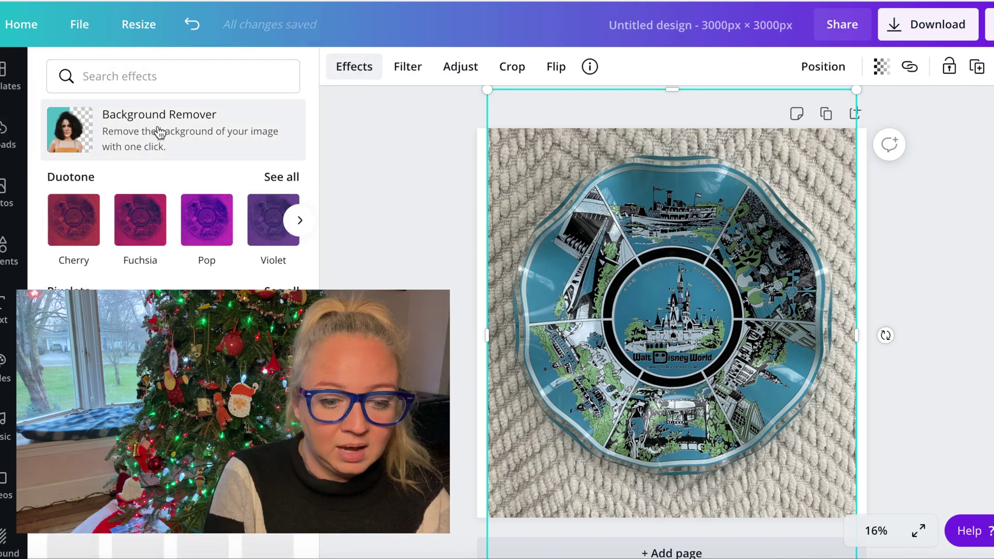
{"action": "left_click", "coordinate": [158, 131]}
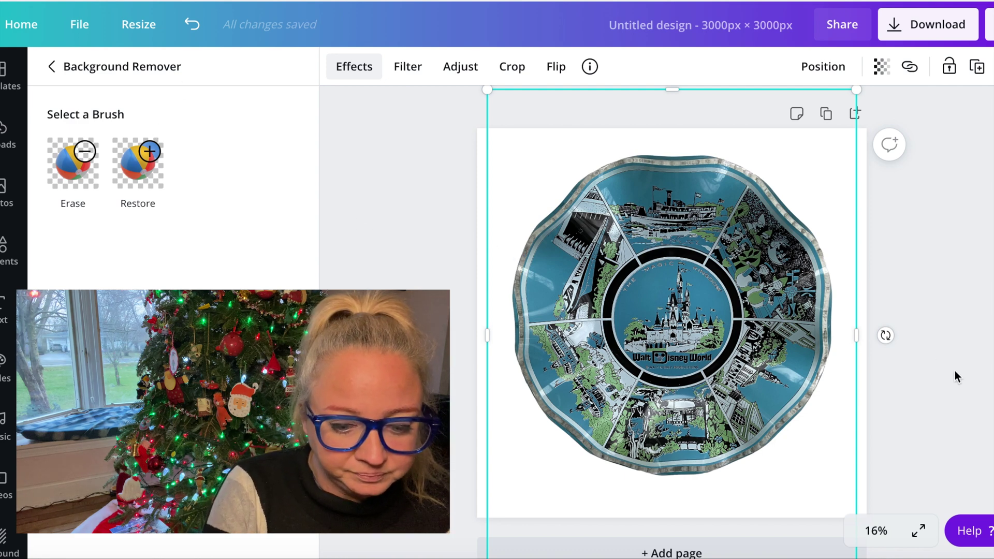
{"action": "key", "text": "Escape"}
{"action": "left_click", "coordinate": [918, 433]}
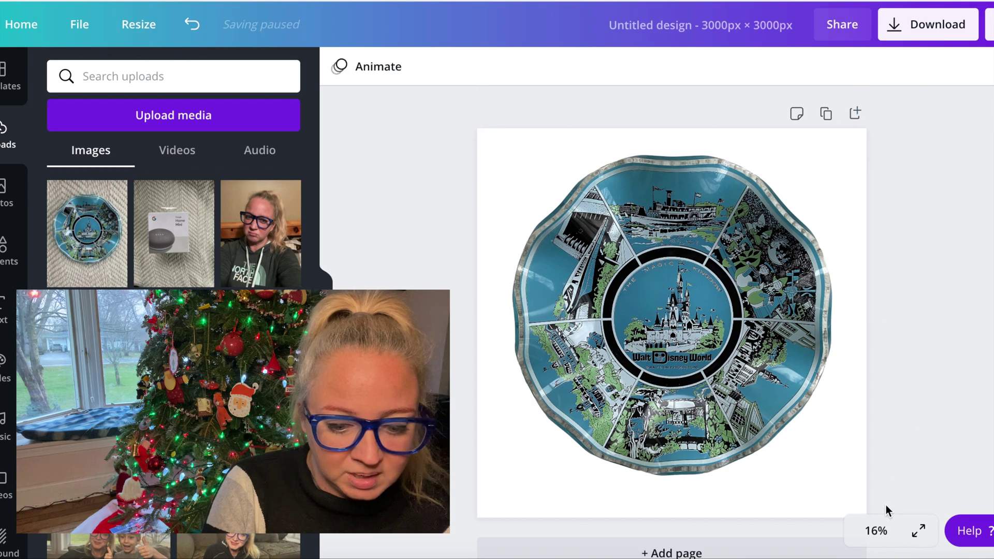
- Examine the rim of the cut-out dish at 50% and 25% zoom for leftover background
{"action": "left_click", "coordinate": [875, 530]}
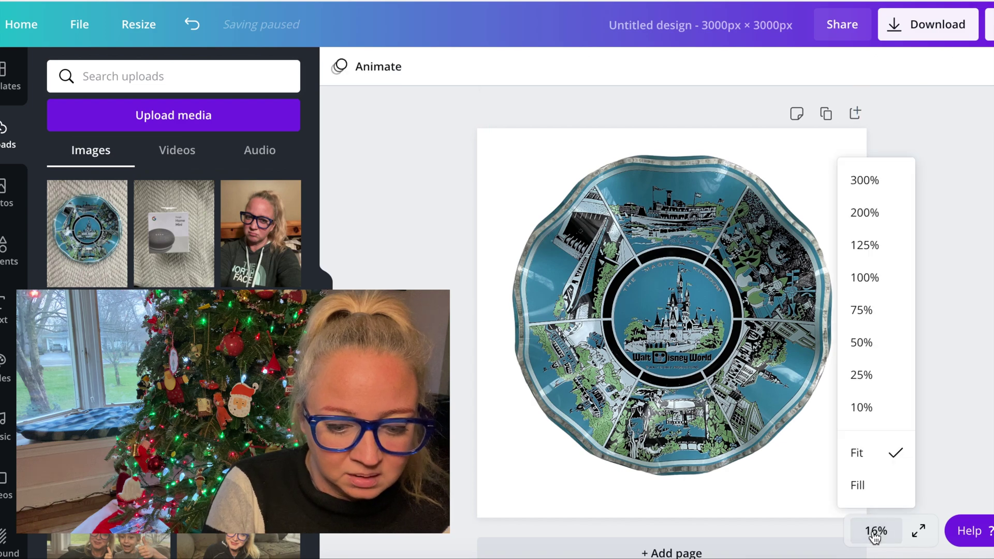
{"action": "left_click", "coordinate": [871, 350]}
{"action": "scroll", "coordinate": [795, 313], "scroll_direction": "up", "scroll_amount": 4}
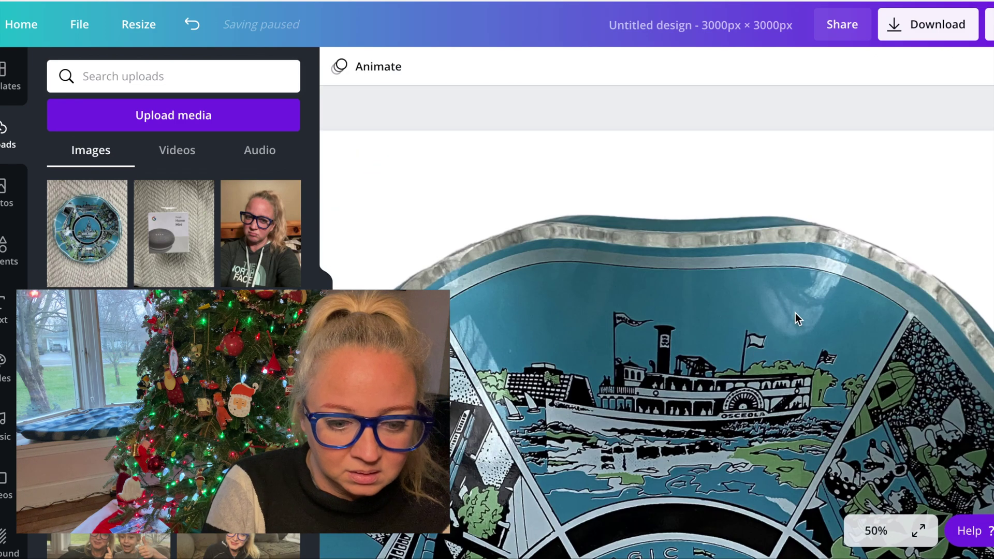
{"action": "scroll", "coordinate": [795, 313], "scroll_direction": "down", "scroll_amount": 3}
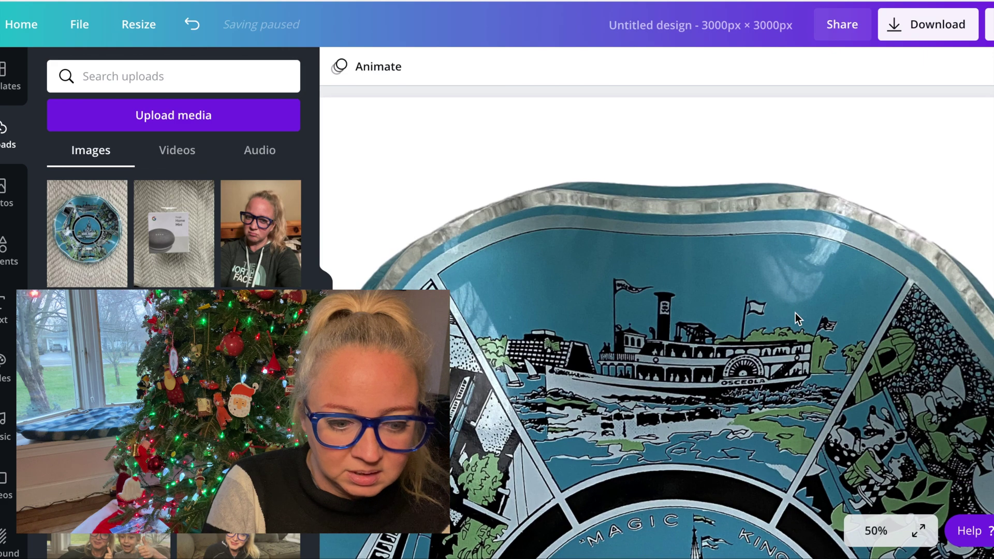
{"action": "scroll", "coordinate": [795, 312], "scroll_direction": "right", "scroll_amount": 3}
{"action": "scroll", "coordinate": [795, 313], "scroll_direction": "right", "scroll_amount": 2}
{"action": "scroll", "coordinate": [796, 313], "scroll_direction": "down", "scroll_amount": 8}
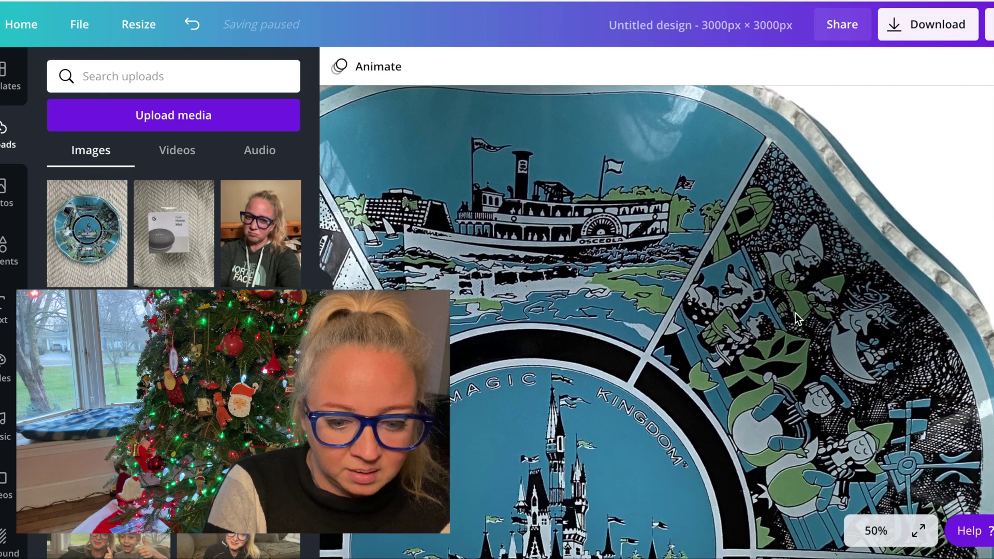
{"action": "scroll", "coordinate": [795, 314], "scroll_direction": "up", "scroll_amount": 5}
{"action": "scroll", "coordinate": [795, 314], "scroll_direction": "right", "scroll_amount": 3}
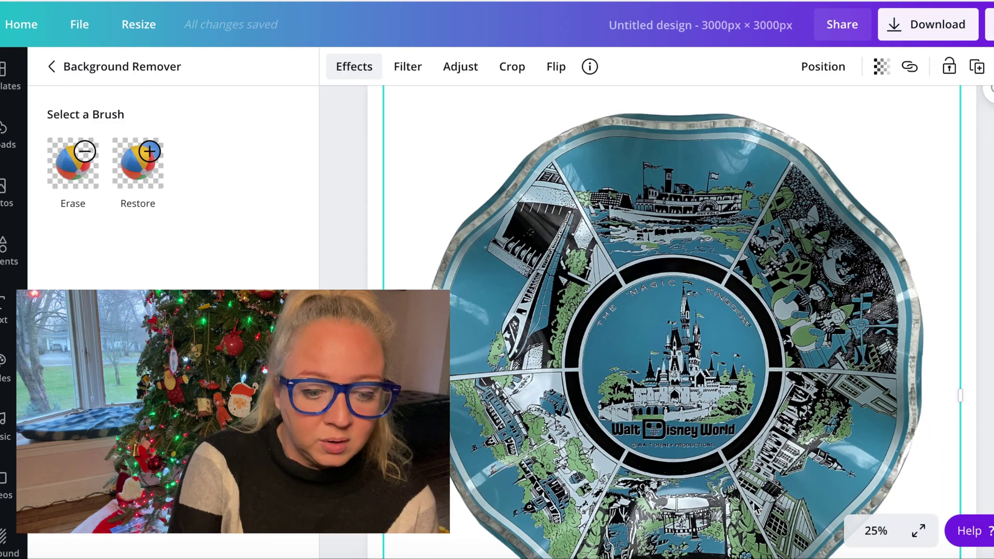
{"action": "scroll", "coordinate": [751, 479], "scroll_direction": "down", "scroll_amount": 3}
{"action": "scroll", "coordinate": [747, 476], "scroll_direction": "up", "scroll_amount": 2}
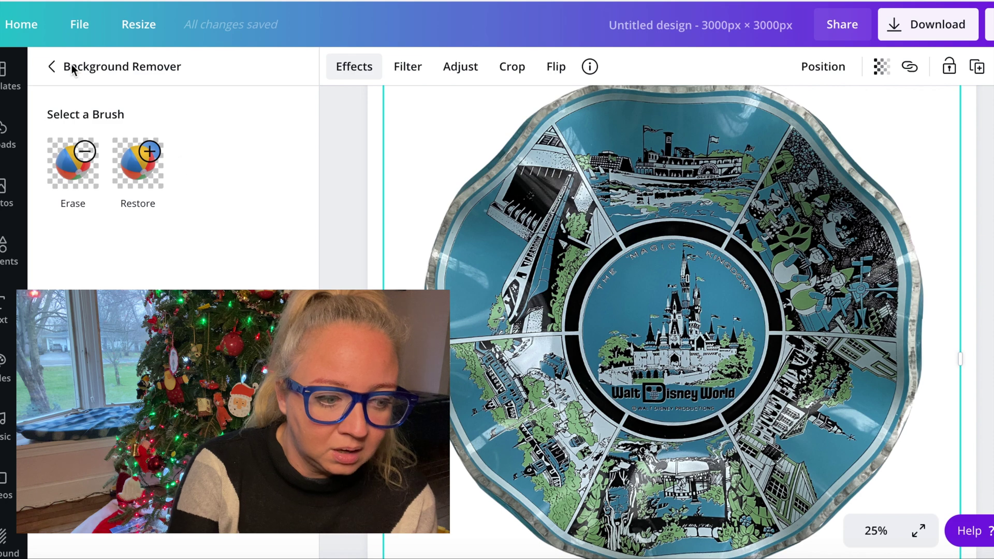
- Look through the other image effects available for the dish, such as Pixelate, BadTV, ColorMix and Liquify
{"action": "left_click", "coordinate": [54, 69]}
{"action": "scroll", "coordinate": [169, 277], "scroll_direction": "down", "scroll_amount": 2}
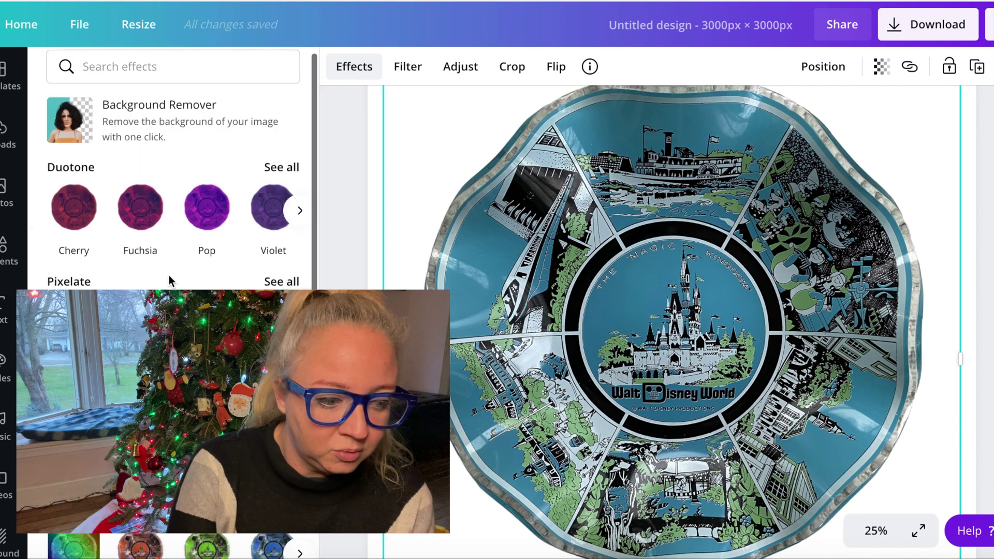
{"action": "scroll", "coordinate": [169, 275], "scroll_direction": "down", "scroll_amount": 5}
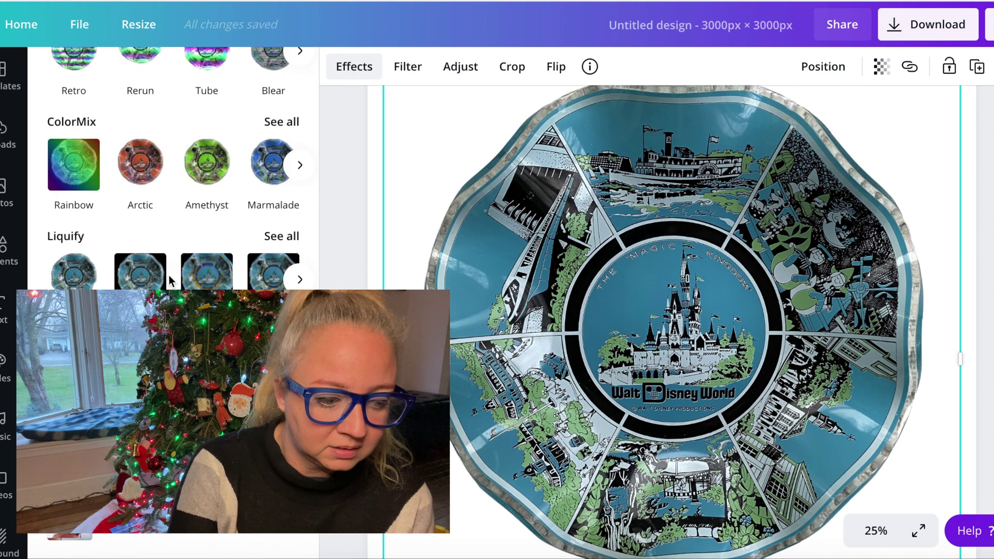
{"action": "scroll", "coordinate": [169, 275], "scroll_direction": "up", "scroll_amount": 8}
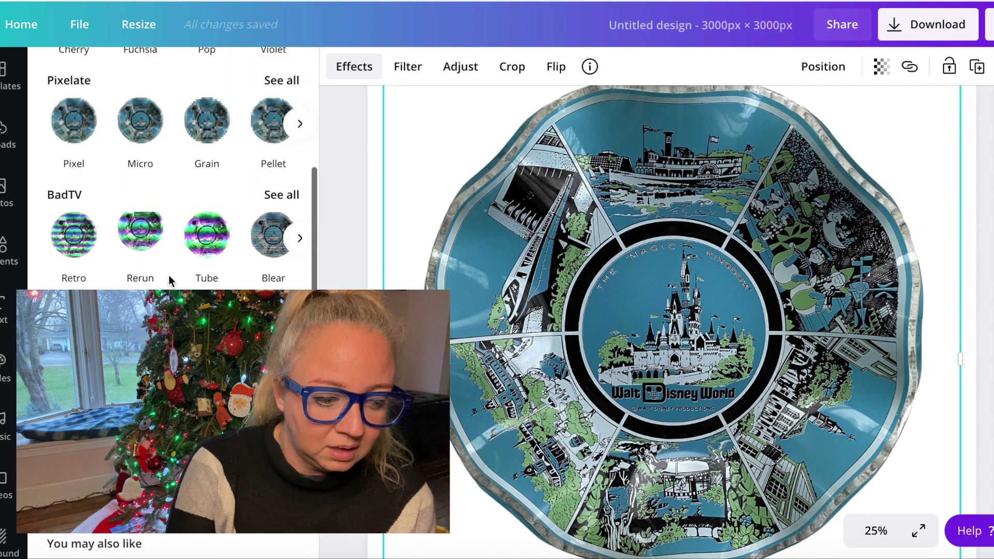
- Try the Epic filter on the dish image, compare Festive with no filter, and apply Festive at intensity 38
{"action": "left_click", "coordinate": [409, 68]}
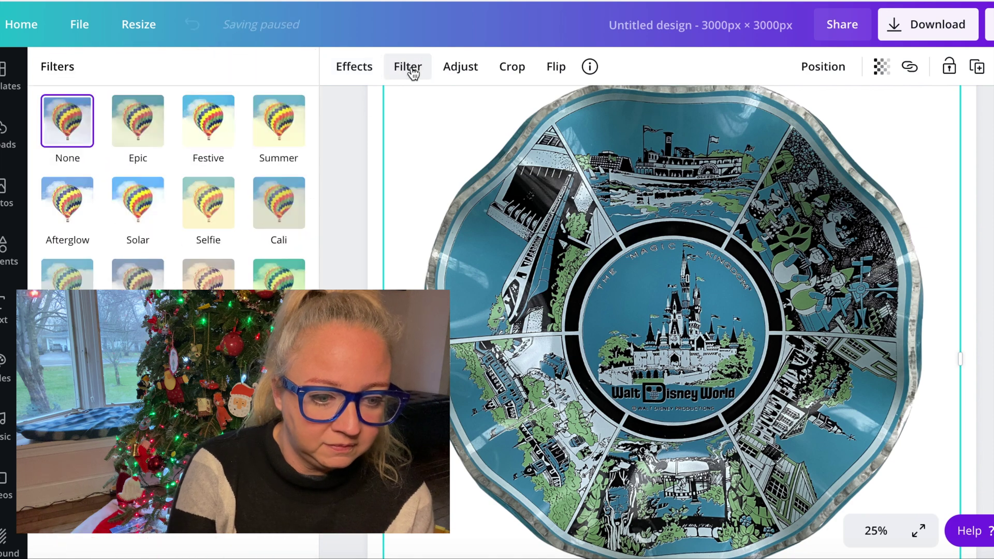
{"action": "left_click", "coordinate": [139, 132]}
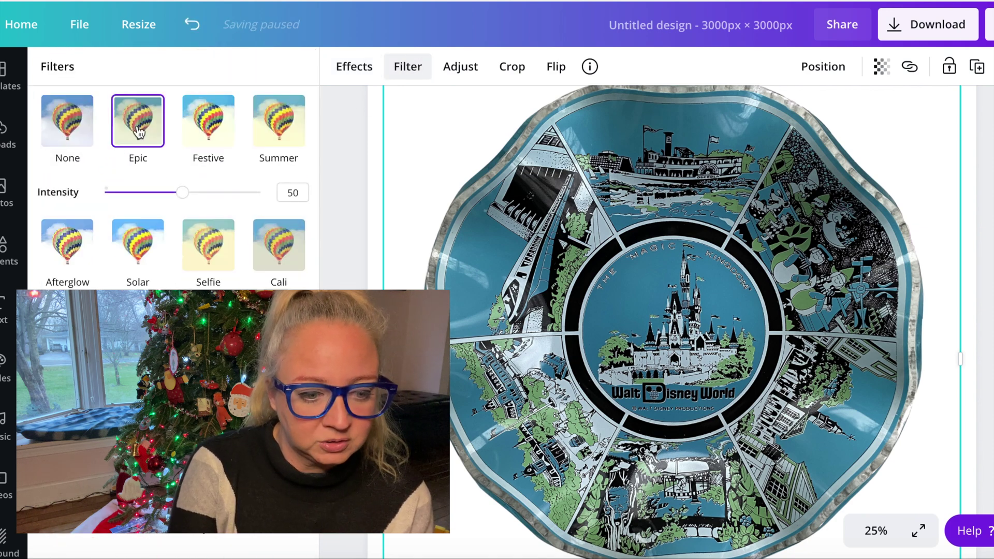
{"action": "left_click", "coordinate": [205, 136]}
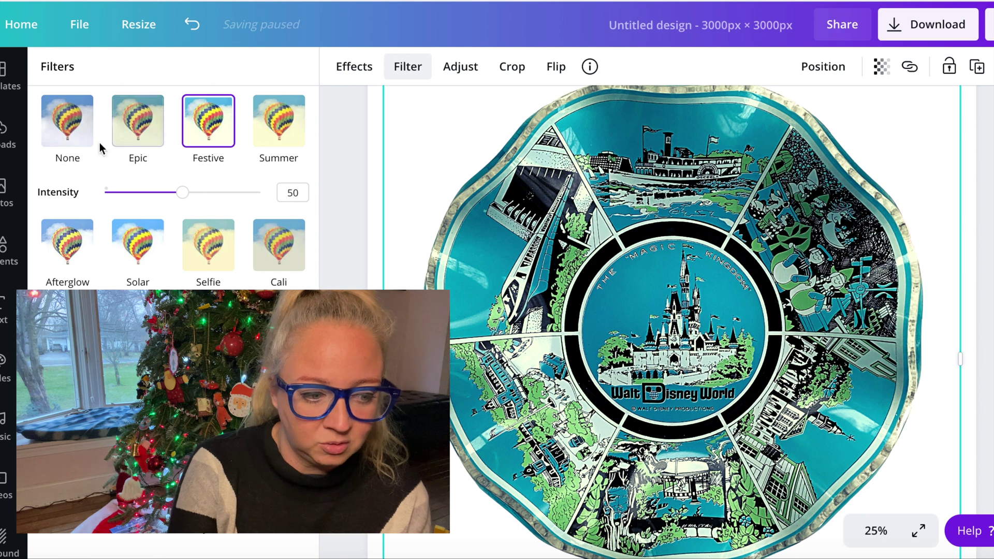
{"action": "left_click", "coordinate": [71, 138]}
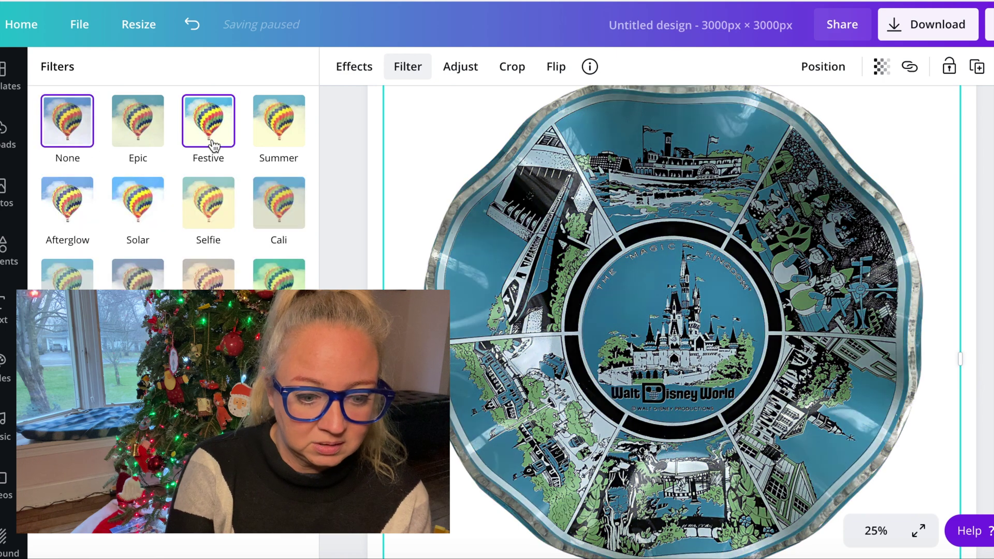
{"action": "left_click", "coordinate": [214, 145]}
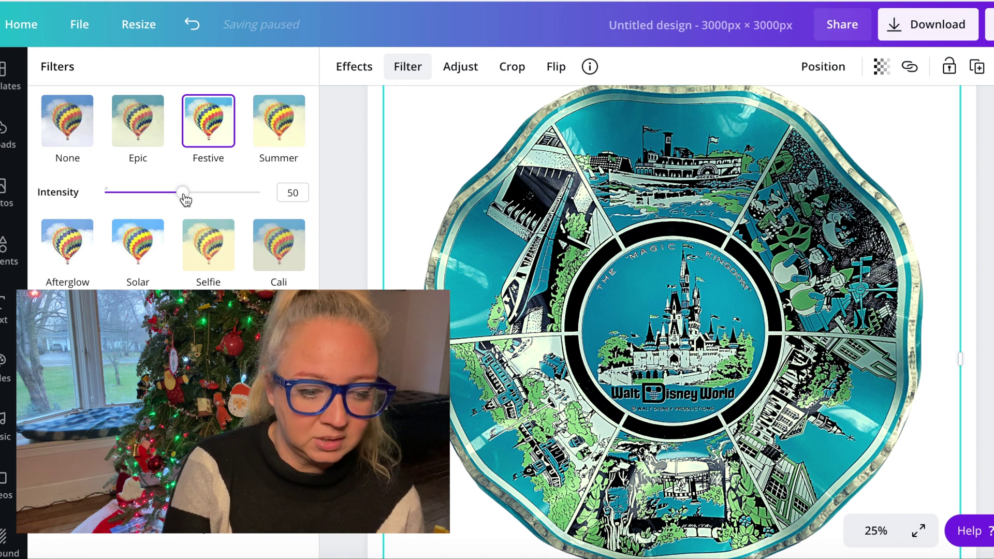
{"action": "left_click_drag", "start_coordinate": [184, 195], "coordinate": [164, 192]}
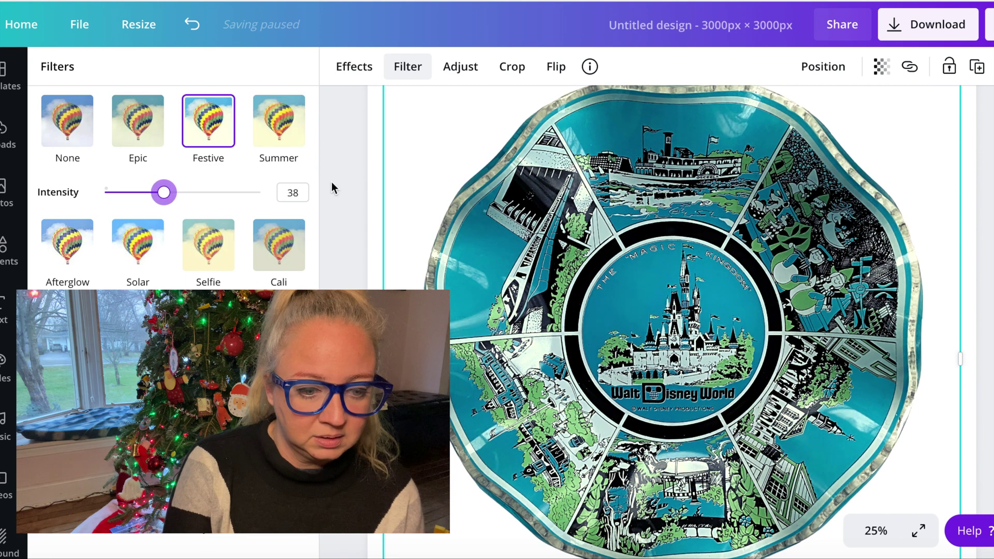
- Adjust the dish image to brightness 33 and contrast 44
{"action": "left_click", "coordinate": [460, 71]}
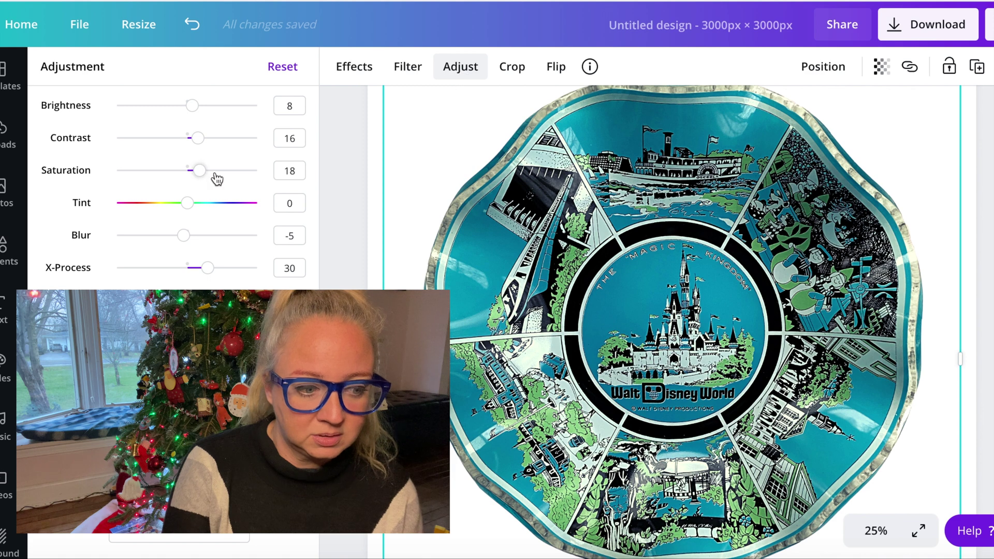
{"action": "left_click", "coordinate": [193, 106]}
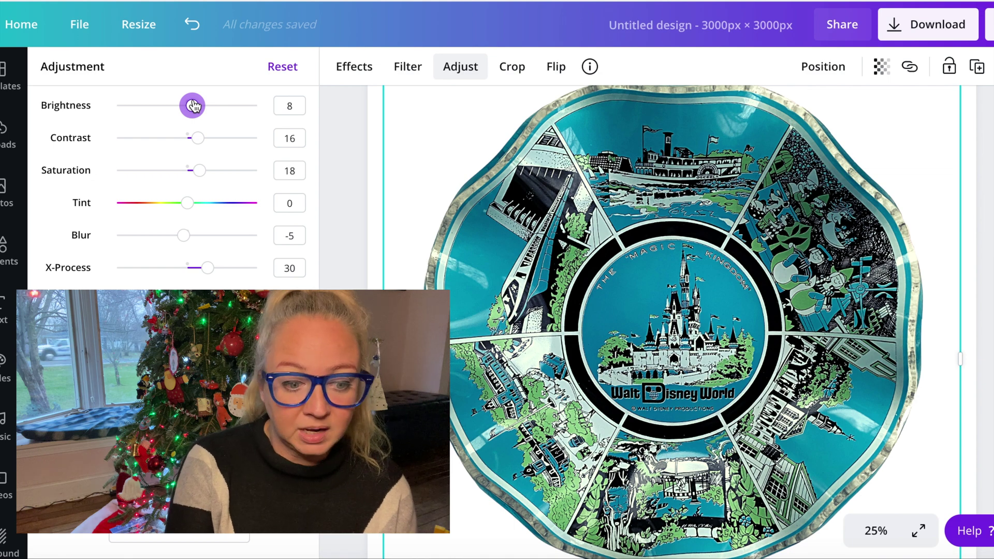
{"action": "left_click_drag", "start_coordinate": [193, 106], "coordinate": [210, 106]}
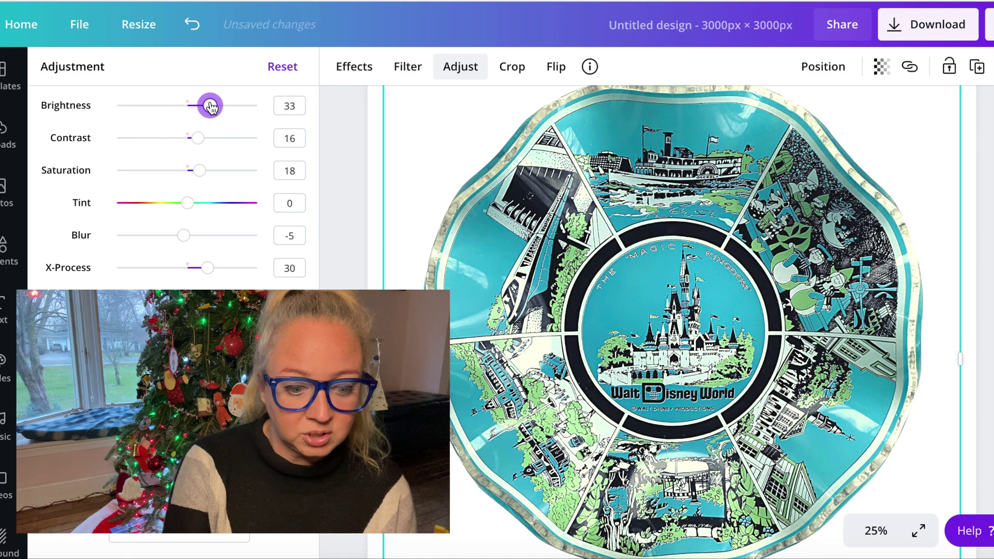
{"action": "mouse_move", "coordinate": [197, 138]}
{"action": "left_mouse_down"}
{"action": "mouse_move", "coordinate": [171, 138]}
{"action": "mouse_move", "coordinate": [193, 148]}
{"action": "left_mouse_up"}
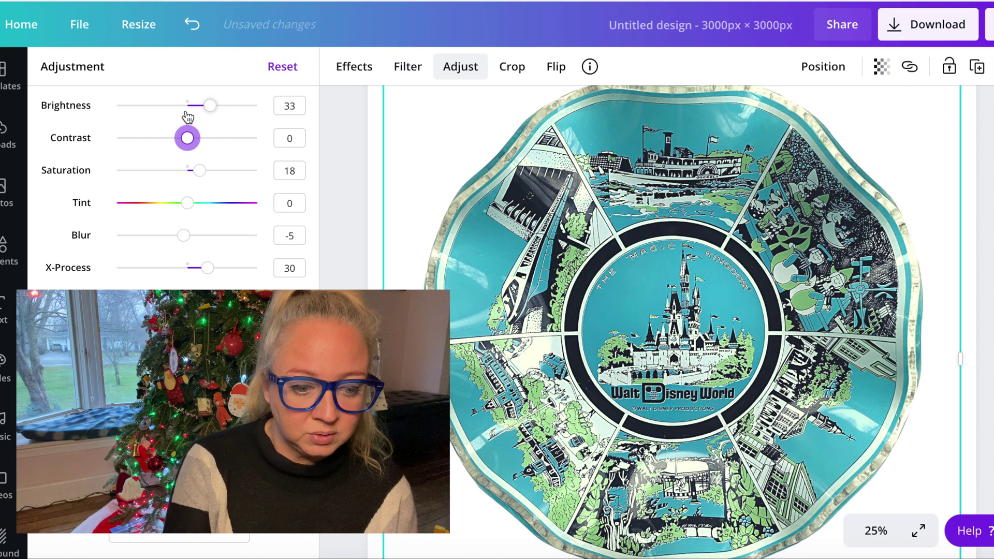
{"action": "left_click_drag", "start_coordinate": [191, 143], "coordinate": [220, 149]}
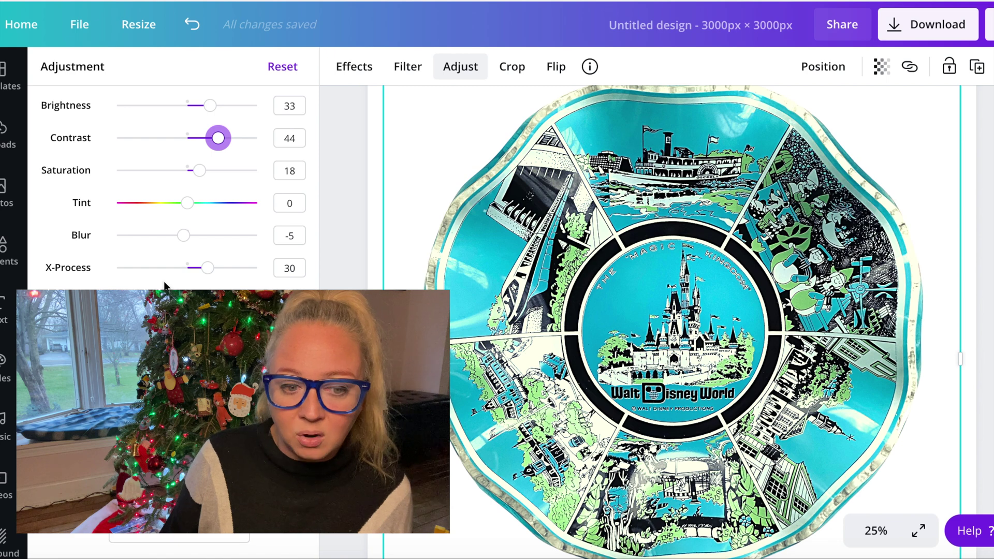
- Open the "WORST. WEEK. EVER. THANKS 2020" YouTube Thumbnail from all designs and delete its portrait photo
{"action": "left_click", "coordinate": [21, 25]}
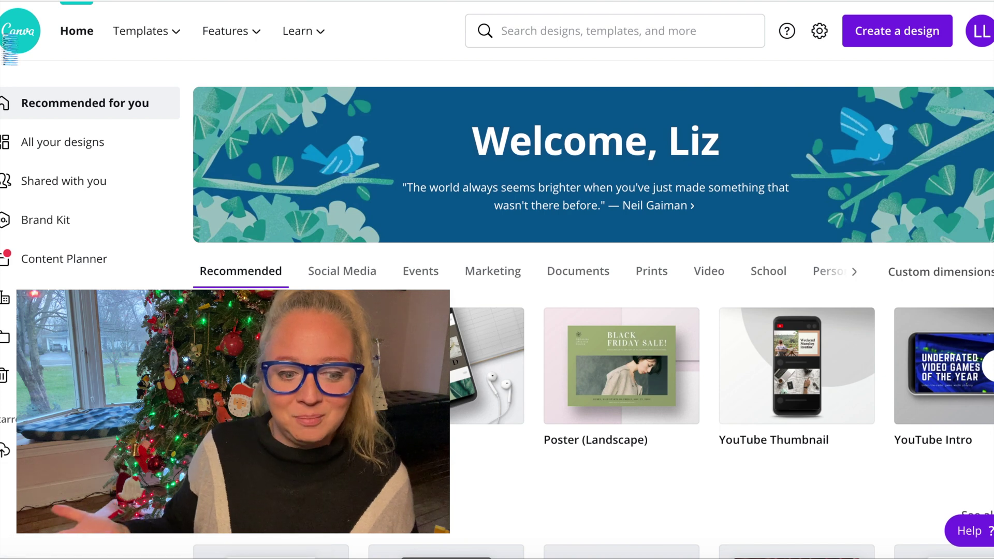
{"action": "left_click", "coordinate": [79, 147]}
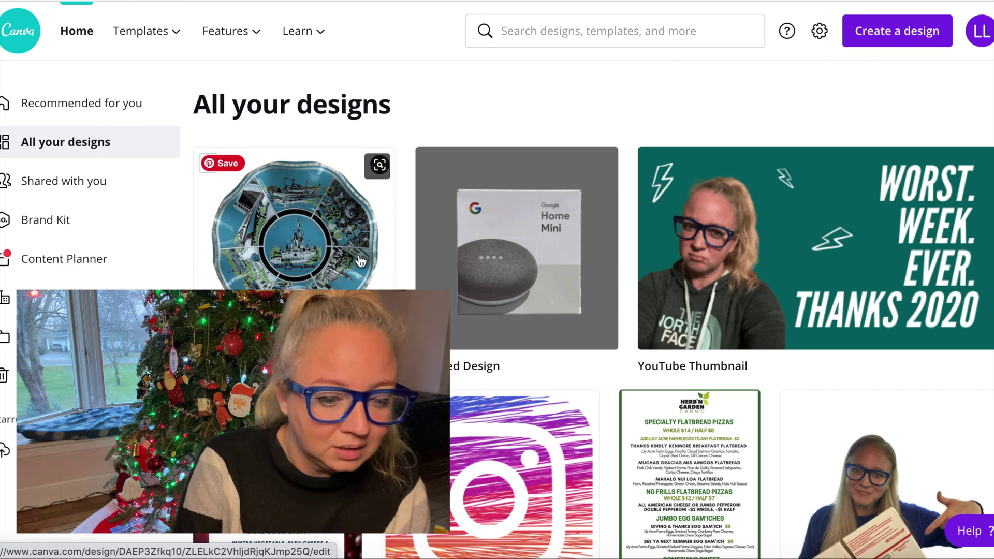
{"action": "left_click", "coordinate": [794, 282]}
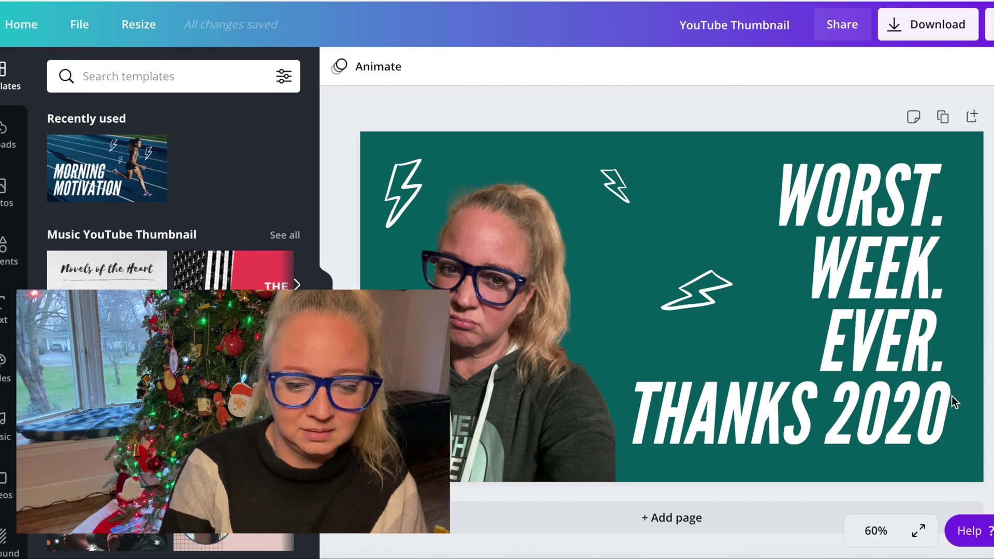
{"action": "left_click", "coordinate": [525, 358]}
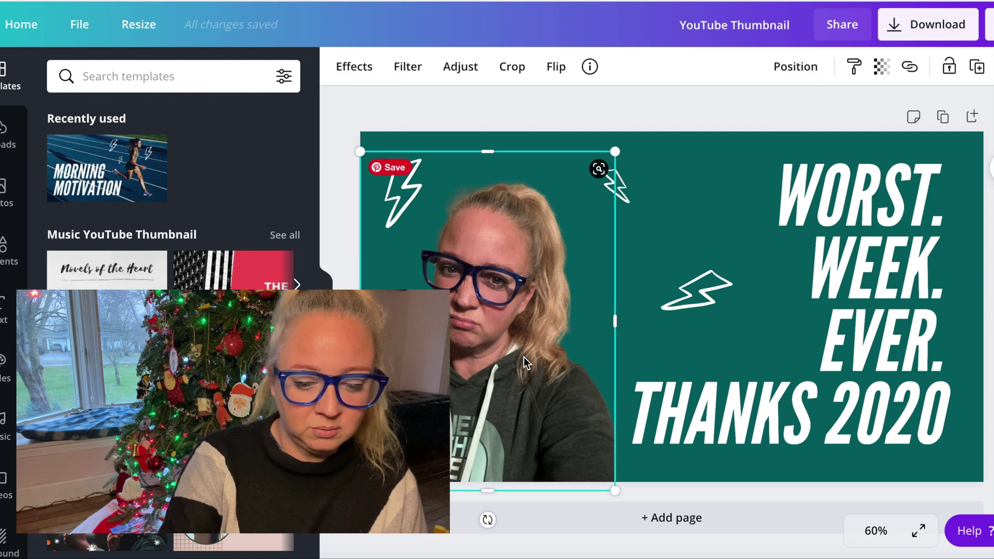
{"action": "key", "text": "Delete"}
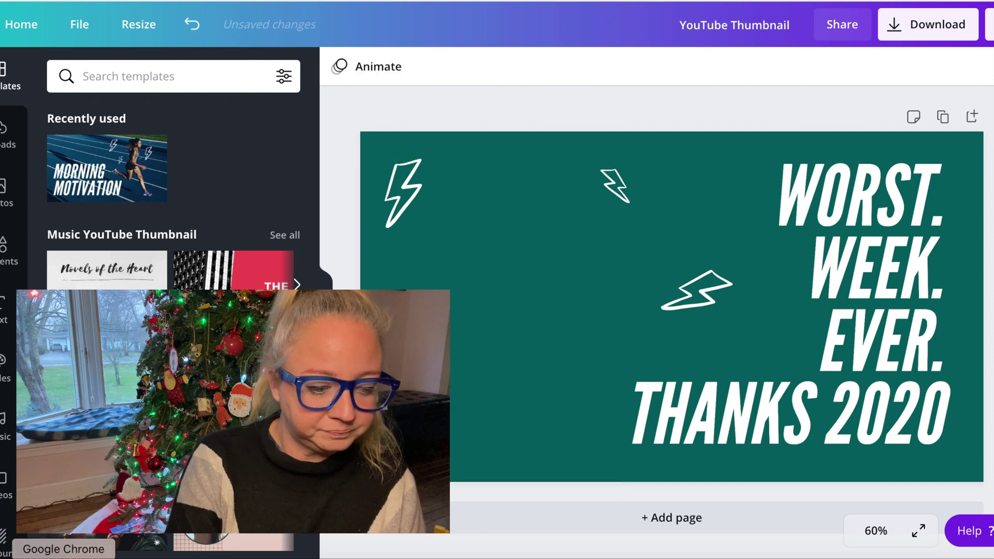
- Find IMG_6726.JPG in the Downloads folder, preview it, and add it to the thumbnail page
{"action": "left_click", "coordinate": [13, 556]}
{"action": "scroll", "coordinate": [388, 225], "scroll_direction": "up", "scroll_amount": 5}
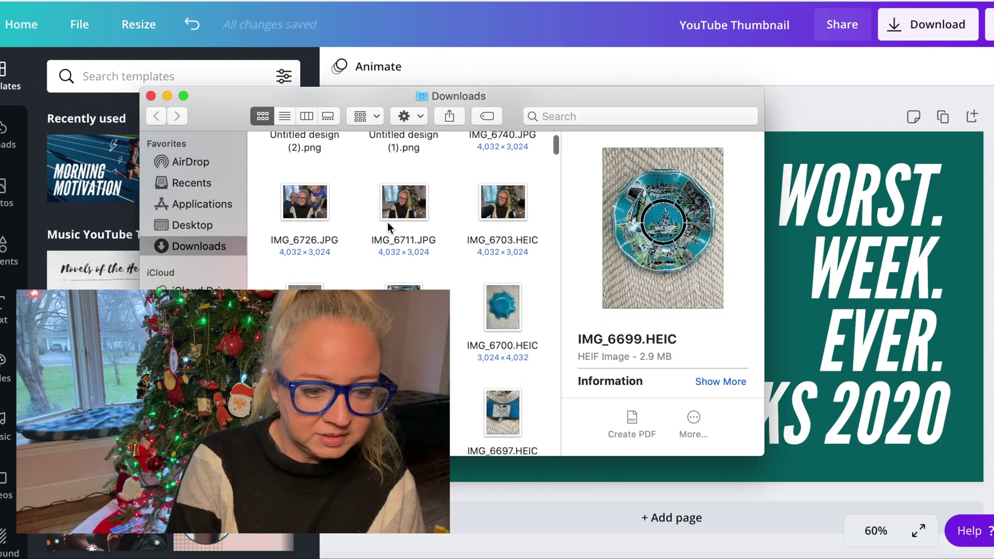
{"action": "left_click", "coordinate": [493, 151]}
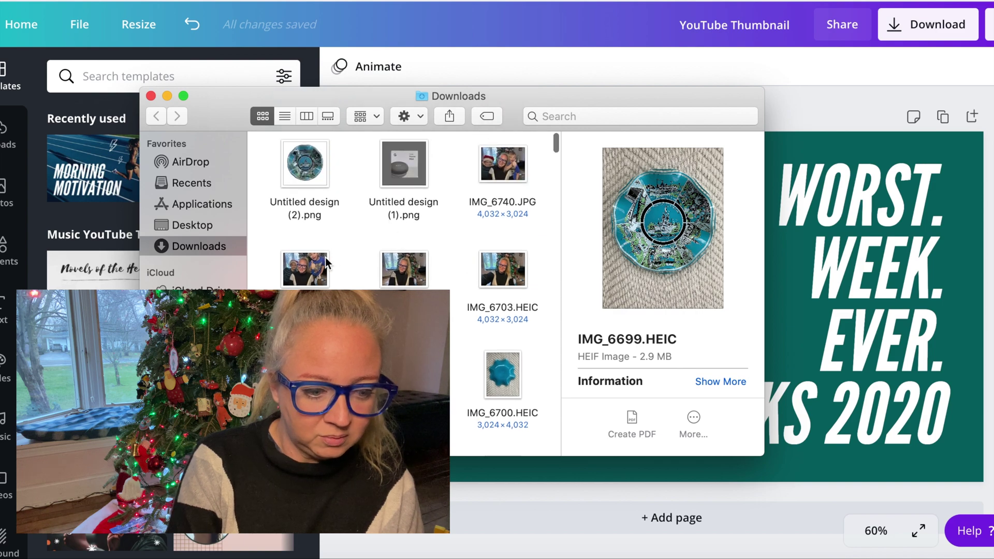
{"action": "key", "text": "space"}
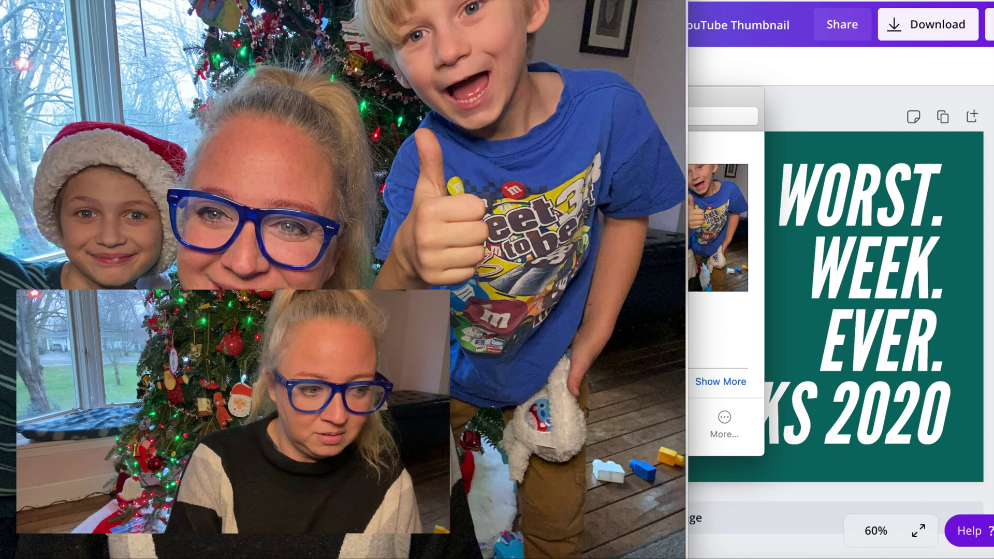
{"action": "key", "text": "space"}
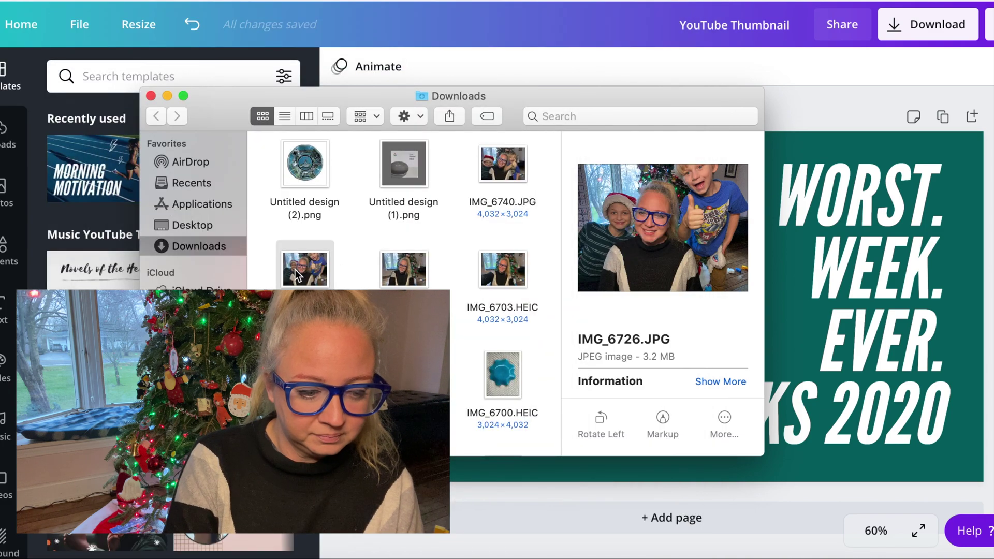
{"action": "key", "text": "space"}
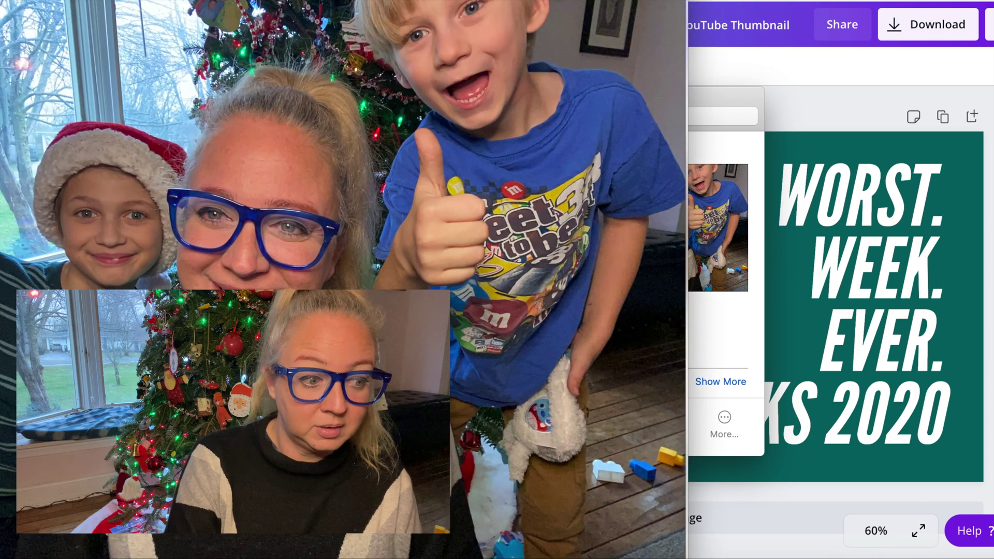
{"action": "key", "text": "space"}
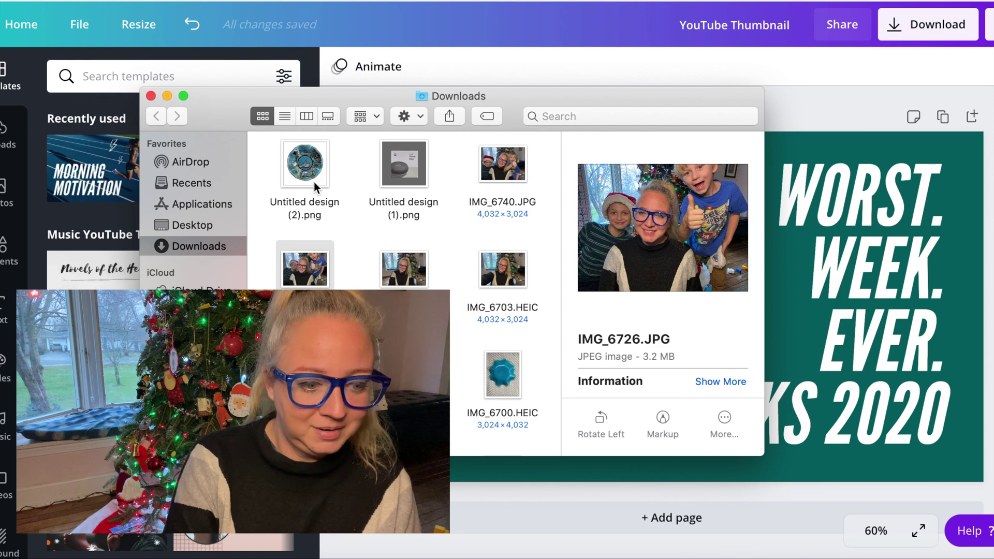
{"action": "left_click_drag", "start_coordinate": [306, 285], "coordinate": [828, 302]}
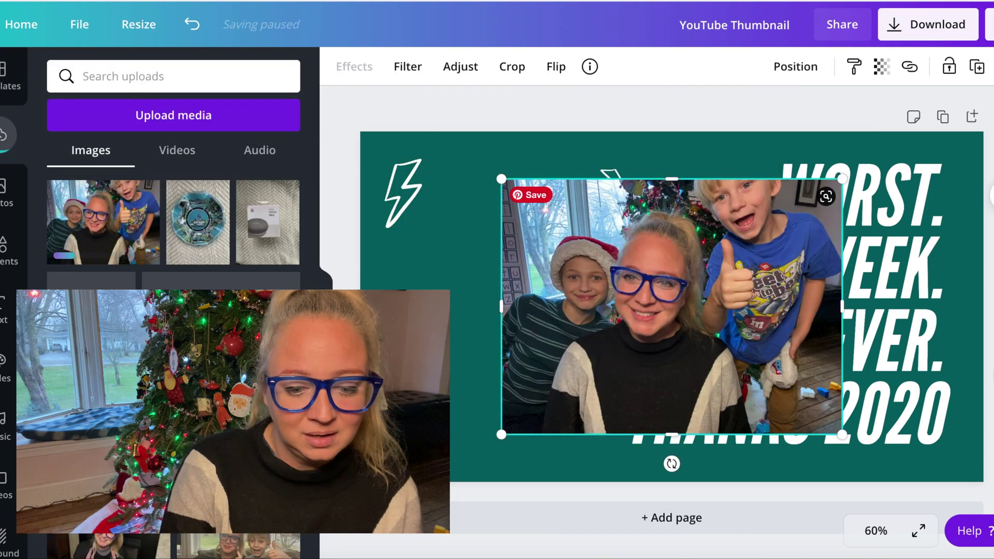
- Shift the group photo slightly on the page and remove its background with Background Remover
{"action": "left_click_drag", "start_coordinate": [782, 325], "coordinate": [743, 314]}
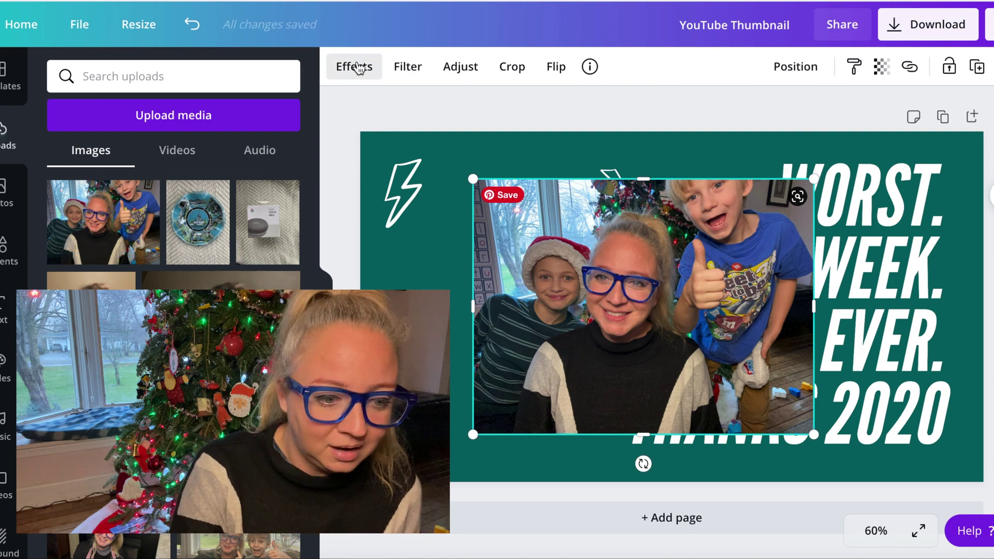
{"action": "left_click", "coordinate": [357, 67]}
{"action": "left_click", "coordinate": [176, 137]}
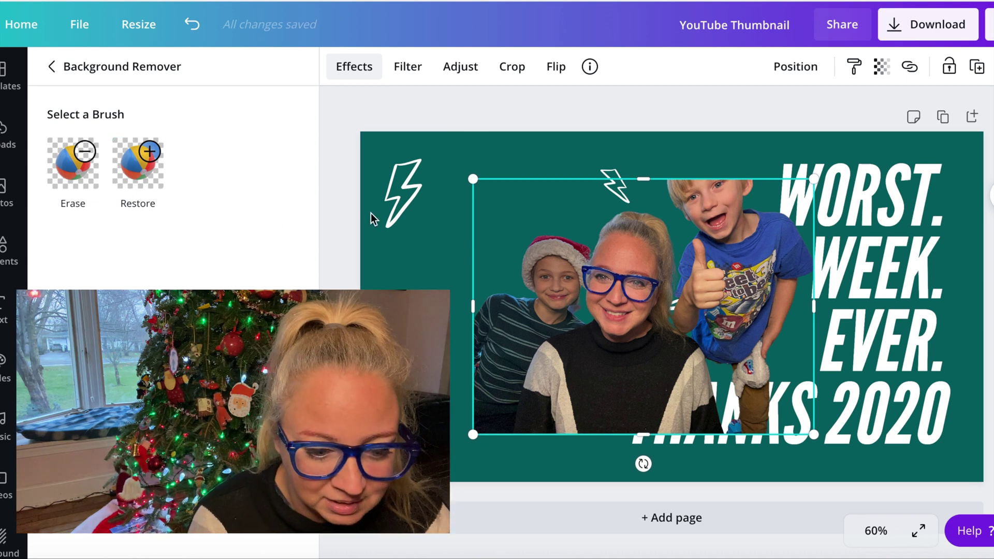
- Place the cutout at the page's lower-left corner, enlarge it to the full page height, and nudge it slightly past the left edge
{"action": "left_click_drag", "start_coordinate": [585, 339], "coordinate": [467, 393]}
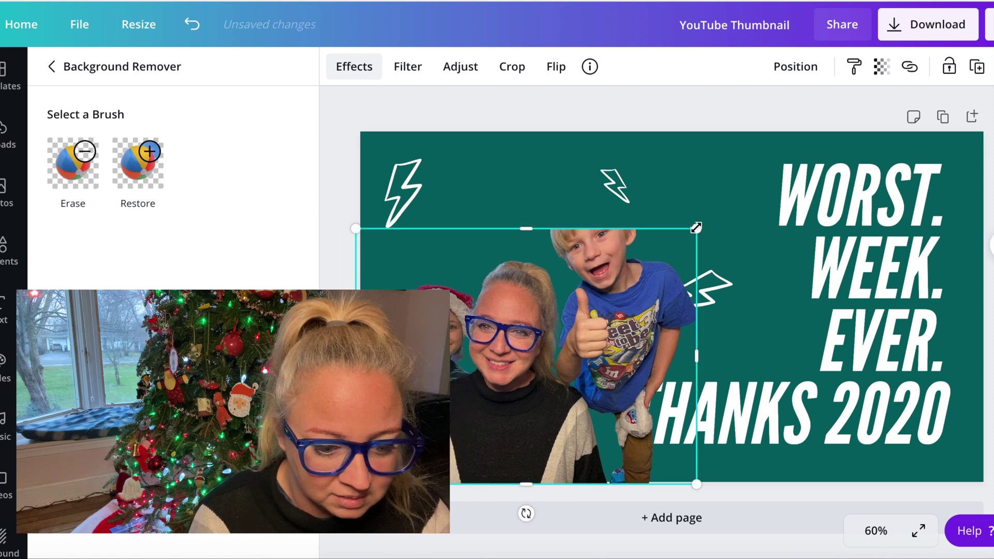
{"action": "left_click_drag", "start_coordinate": [696, 228], "coordinate": [803, 99]}
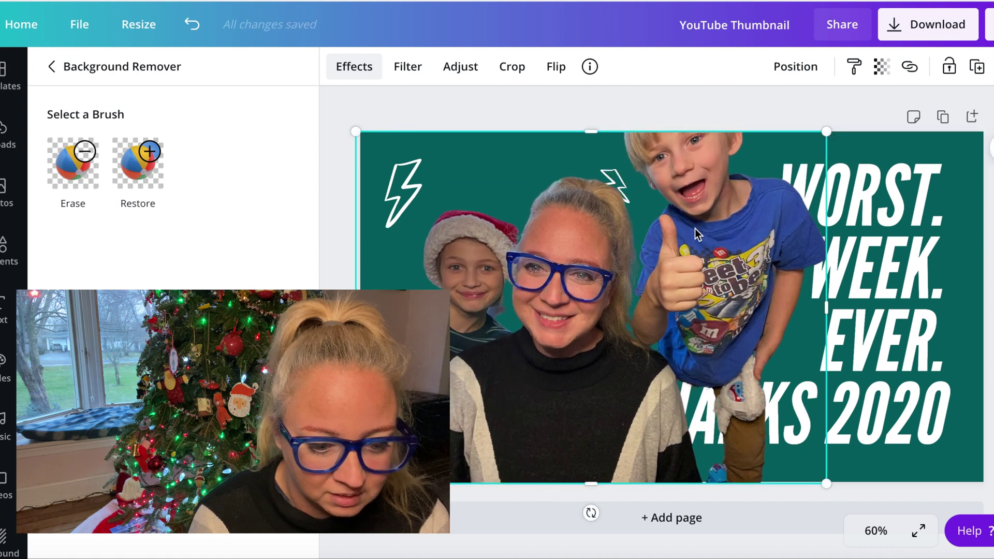
{"action": "left_click_drag", "start_coordinate": [689, 273], "coordinate": [677, 274]}
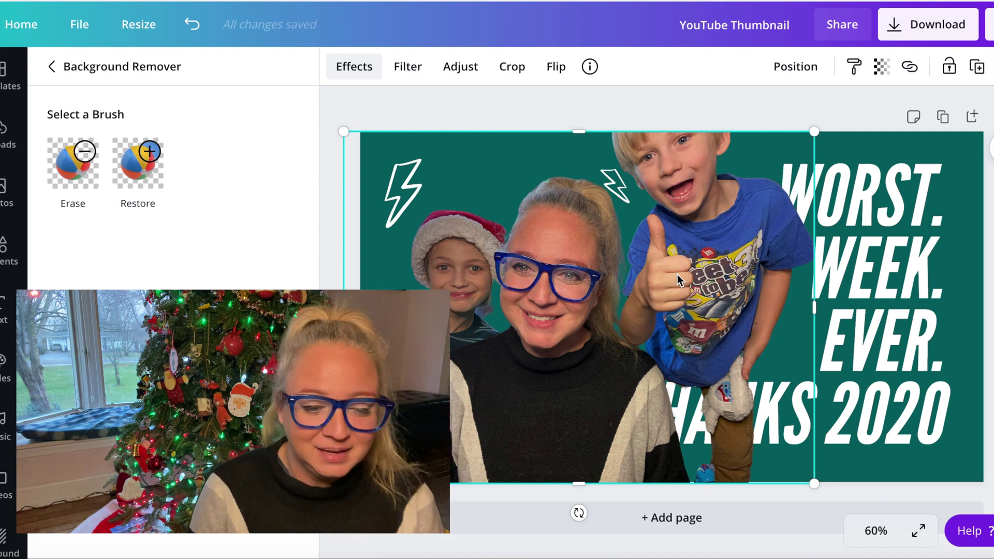
{"action": "left_click", "coordinate": [494, 109]}
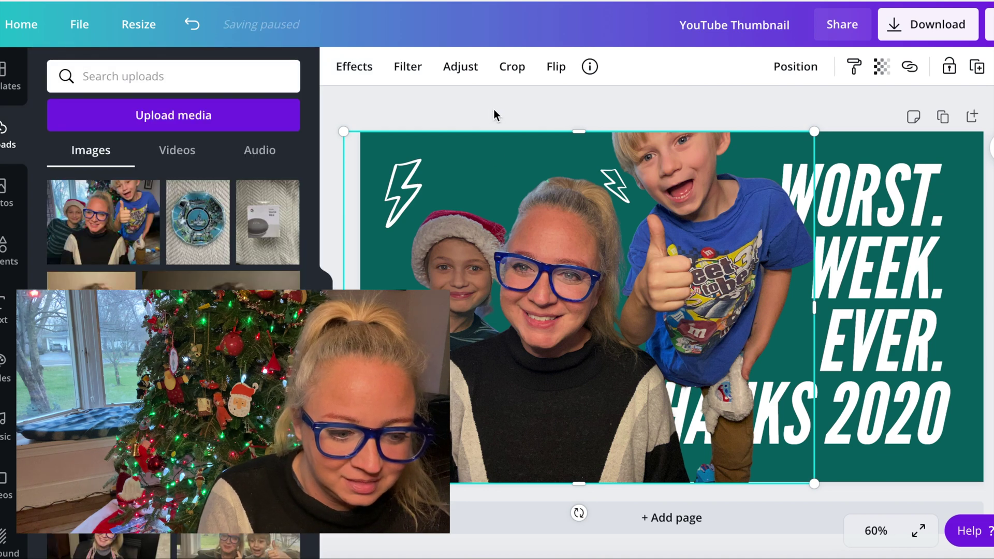
{"action": "left_click", "coordinate": [510, 68]}
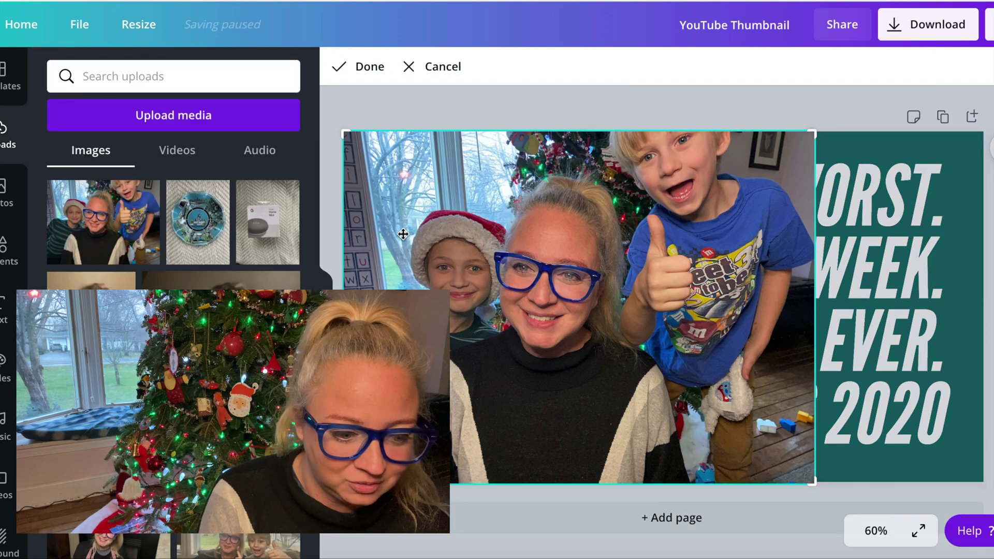
{"action": "key", "text": "Return"}
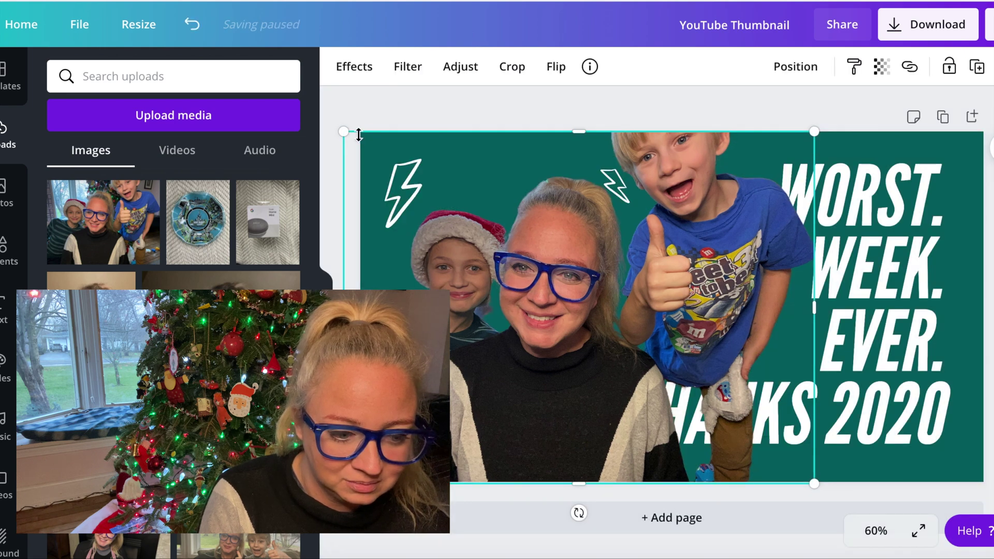
{"action": "left_click", "coordinate": [403, 102]}
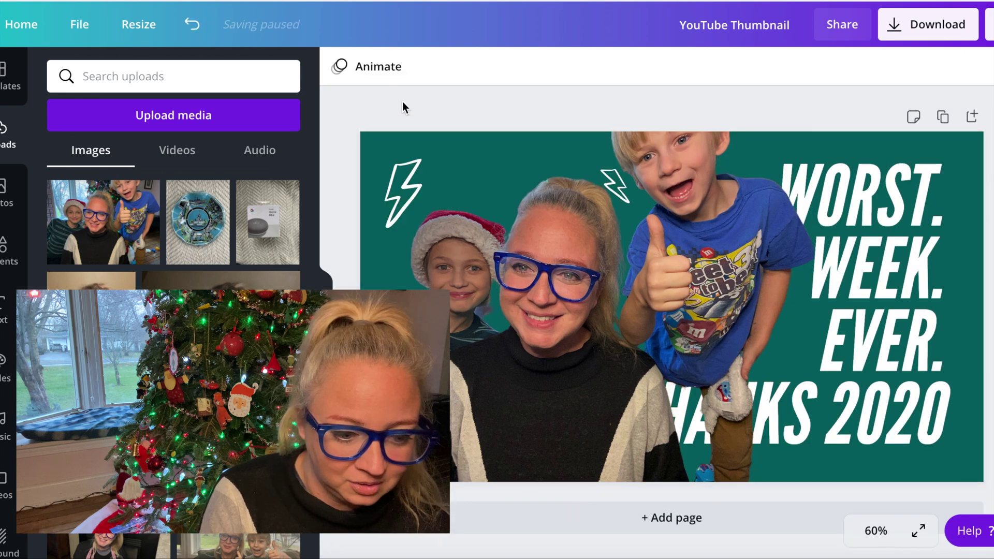
- Replace the heading "WORST. WEEK. EVER. THANKS 2020" with "USING CANVA FOR EBAY PHOTO EDITING!"
{"action": "left_click", "coordinate": [874, 287]}
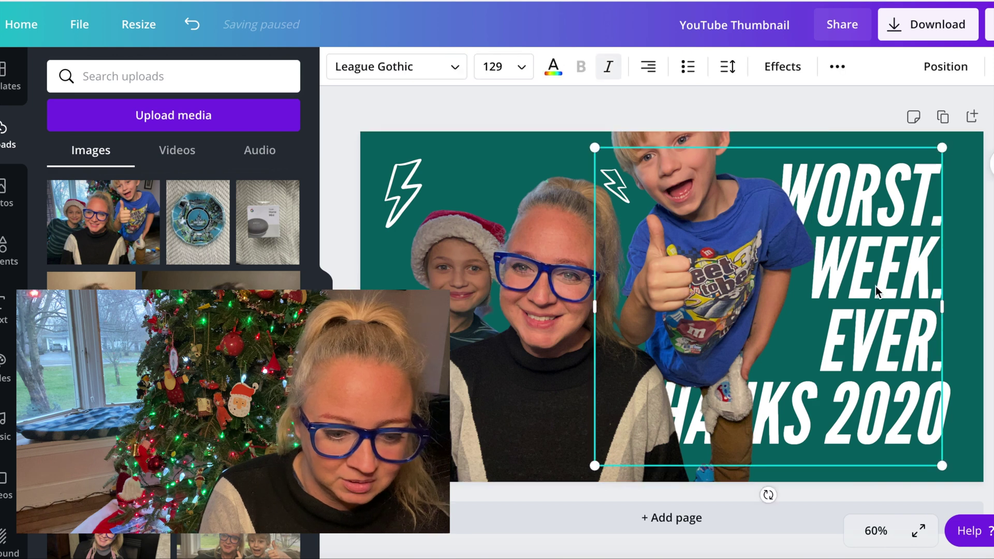
{"action": "left_click", "coordinate": [927, 392]}
{"action": "key", "text": "BackSpace"}
{"action": "key", "text": "BackSpace"}
{"action": "key", "text": "BackSpace"}
{"action": "key", "text": "BackSpace"}
{"action": "key", "text": "BackSpace"}
{"action": "key", "text": "BackSpace"}
{"action": "key", "text": "BackSpace"}
{"action": "key", "text": "BackSpace"}
{"action": "key", "text": "BackSpace"}
{"action": "key", "text": "BackSpace"}
{"action": "key", "text": "BackSpace"}
{"action": "key", "text": "BackSpace"}
{"action": "key", "text": "BackSpace"}
{"action": "key", "text": "BackSpace"}
{"action": "key", "text": "BackSpace"}
{"action": "key", "text": "BackSpace"}
{"action": "key", "text": "BackSpace"}
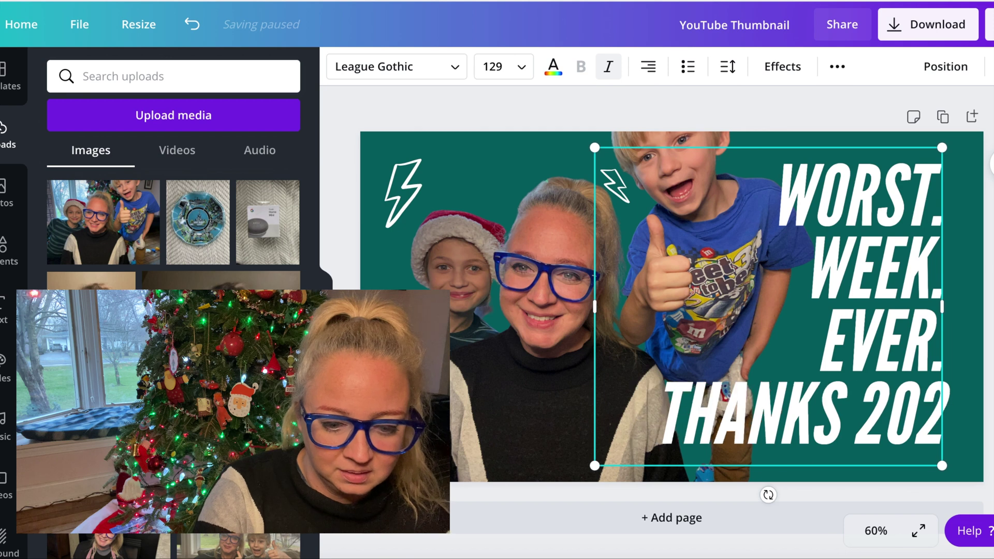
{"action": "key", "text": "BackSpace"}
{"action": "key", "text": "BackSpace"}
{"action": "key", "text": "BackSpace"}
{"action": "key", "text": "BackSpace"}
{"action": "key", "text": "BackSpace"}
{"action": "key", "text": "BackSpace"}
{"action": "key", "text": "BackSpace"}
{"action": "key", "text": "BackSpace"}
{"action": "key", "text": "BackSpace"}
{"action": "key", "text": "BackSpace"}
{"action": "key", "text": "BackSpace"}
{"action": "key", "text": "BackSpace"}
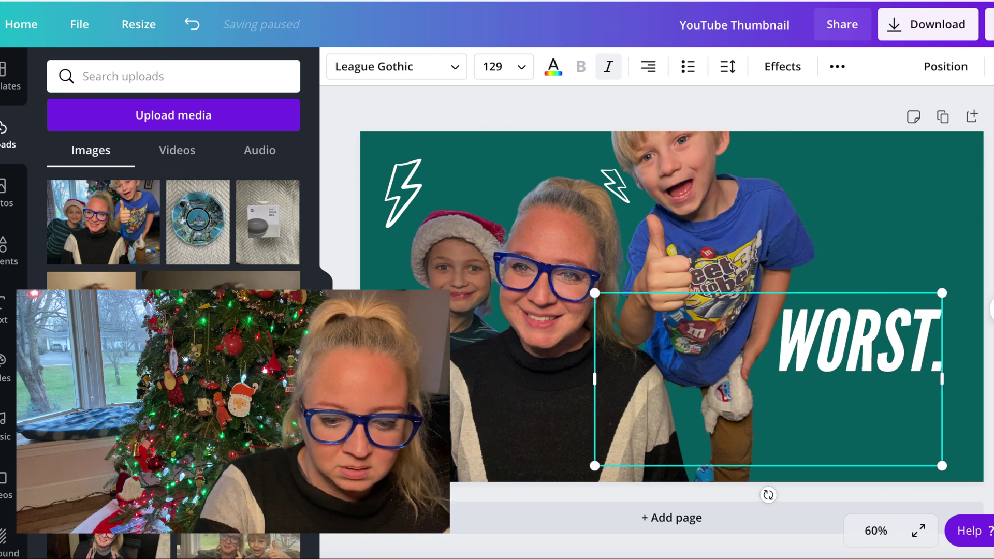
{"action": "type", "text": "U"}
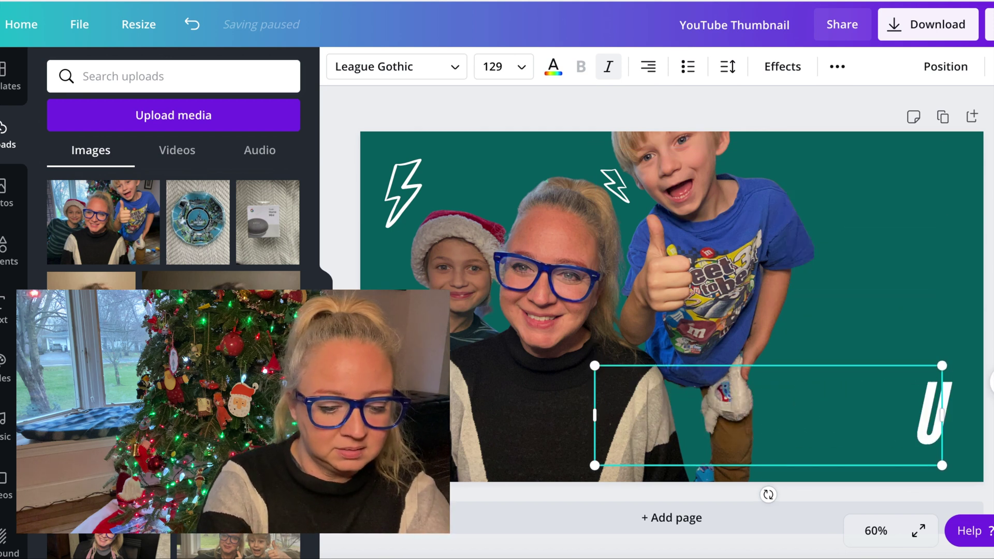
{"action": "type", "text": "SING CANVA"}
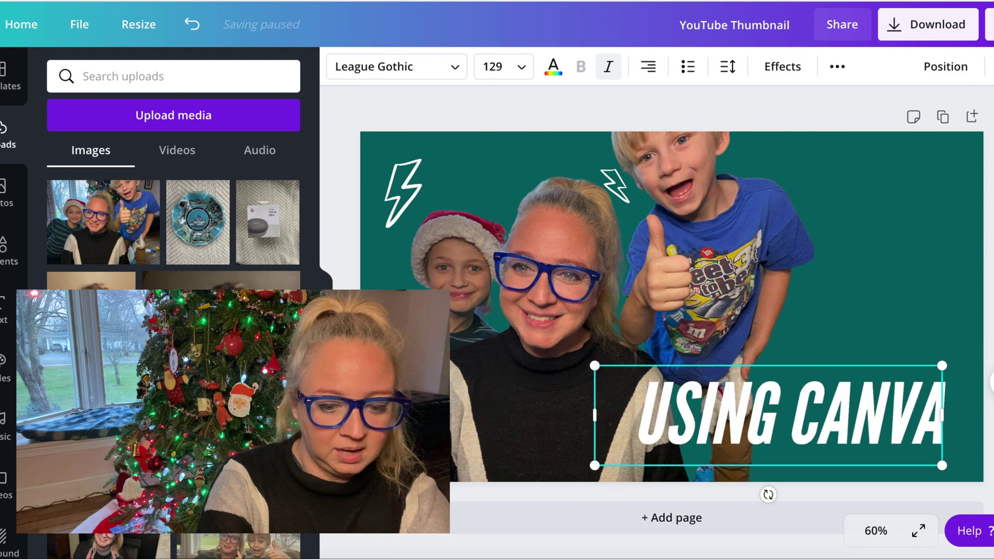
{"action": "type", "text": " FOR"}
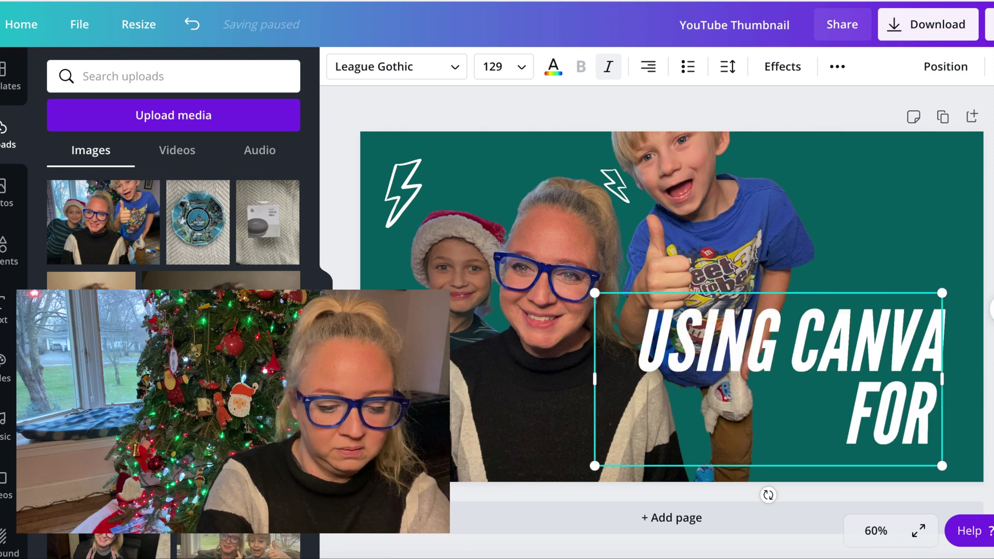
{"action": "type", "text": " EBAY PHTO"}
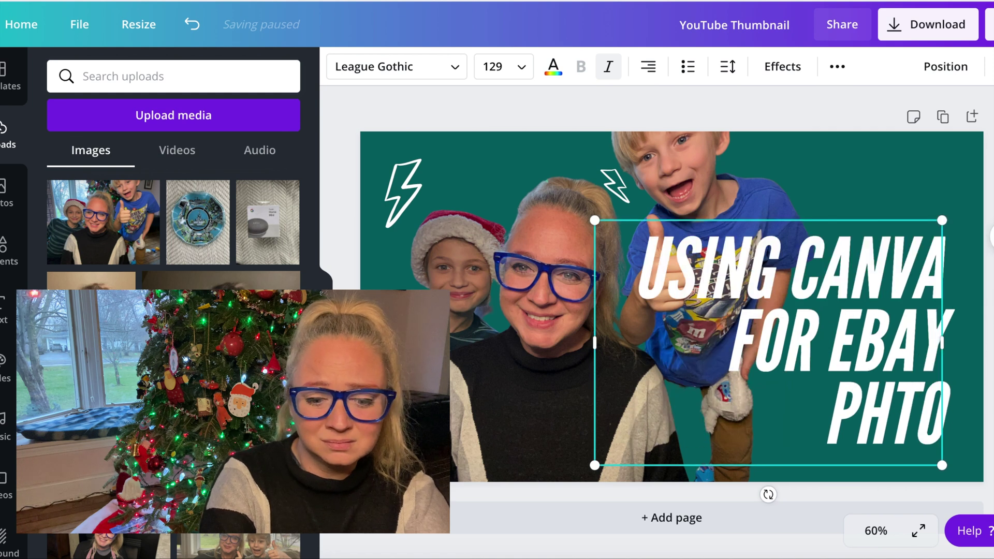
{"action": "key", "text": "BackSpace"}
{"action": "key", "text": "BackSpace"}
{"action": "type", "text": "OTOS"}
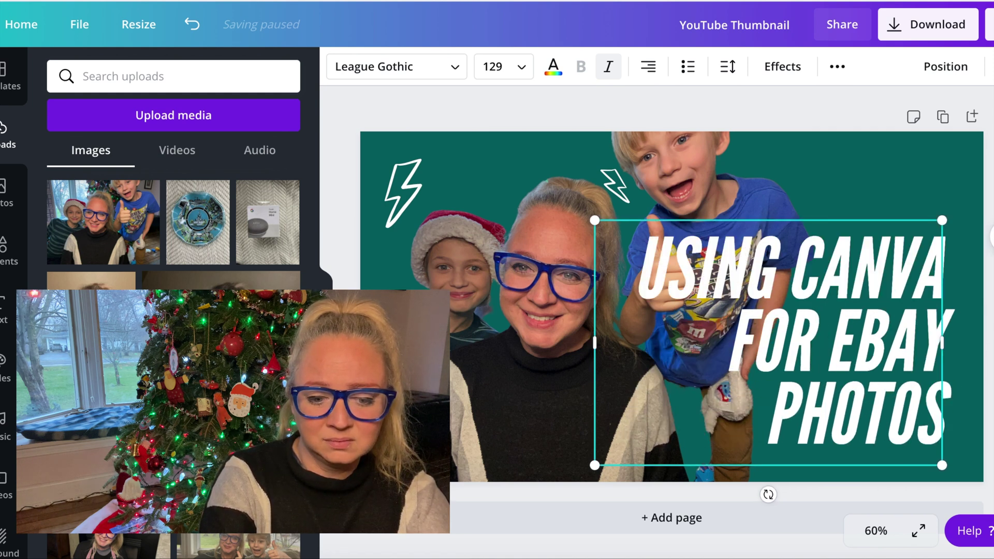
{"action": "key", "text": "BackSpace"}
{"action": "type", "text": "EDITING"}
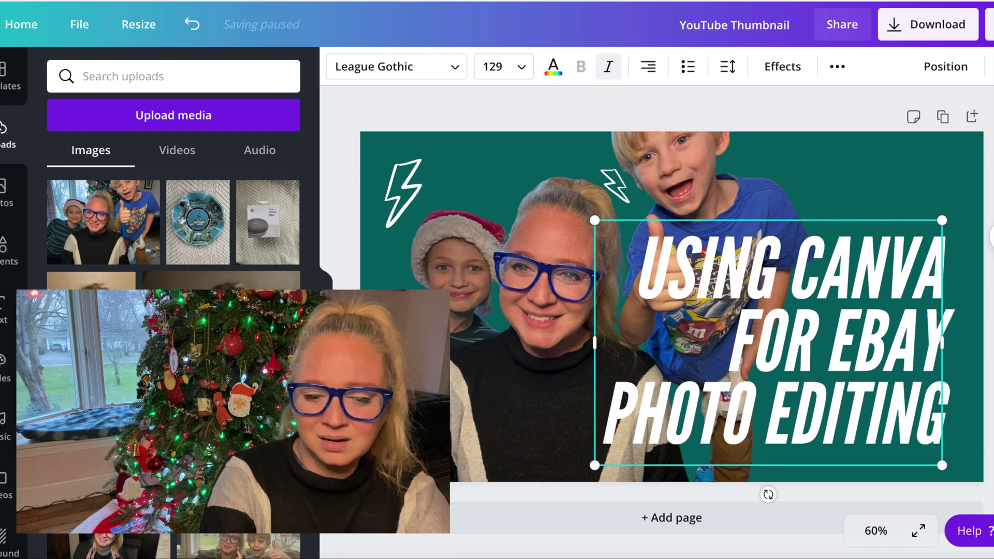
{"action": "type", "text": "!"}
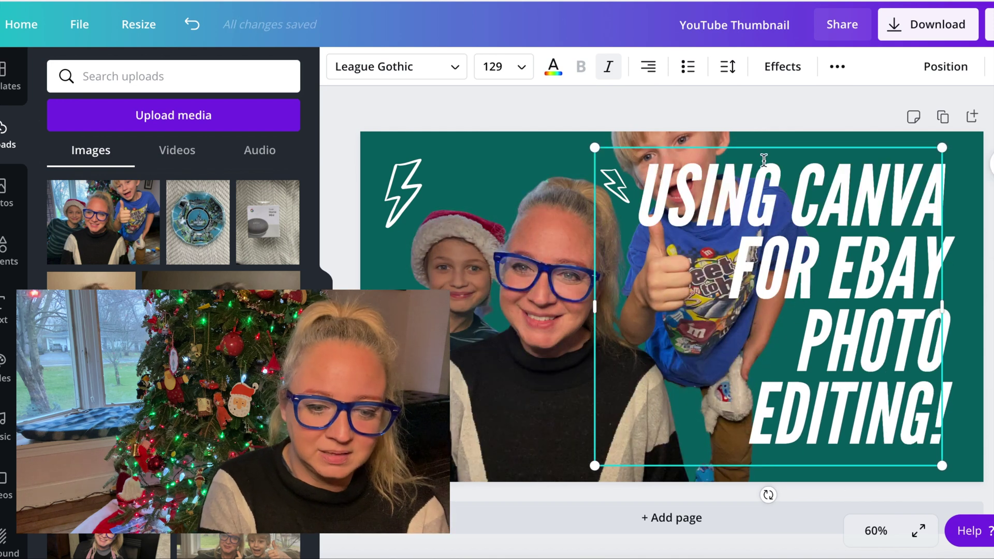
{"action": "left_click", "coordinate": [772, 106]}
- Move the heading slightly down toward the page's right edge and bring it to the front of the cutout
{"action": "left_click", "coordinate": [853, 231]}
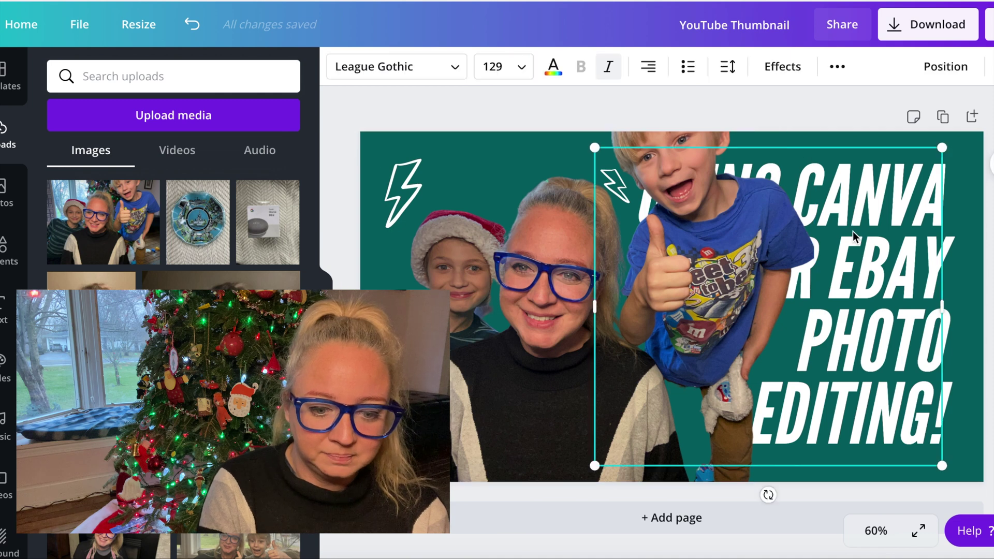
{"action": "left_click_drag", "start_coordinate": [856, 231], "coordinate": [875, 241]}
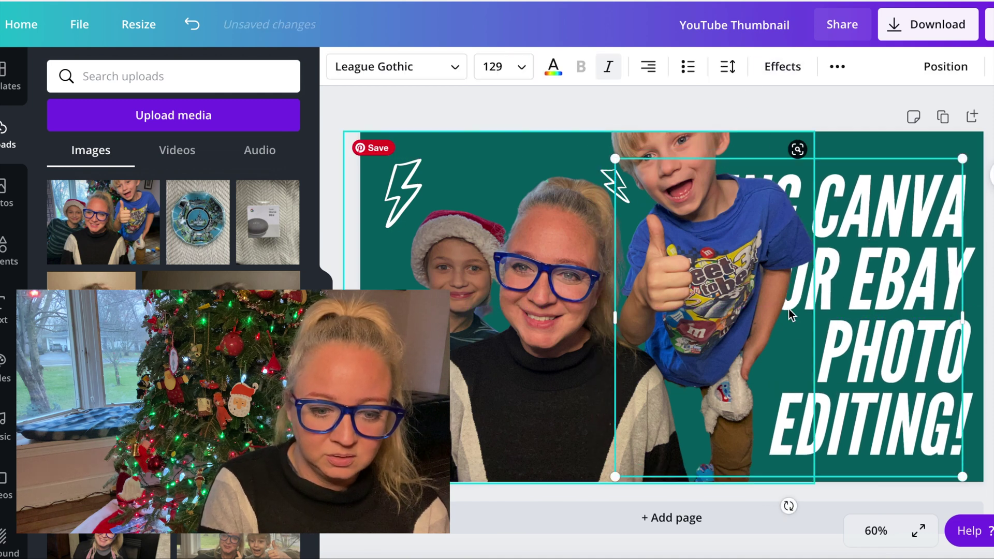
{"action": "left_click_drag", "start_coordinate": [899, 282], "coordinate": [909, 276]}
{"action": "left_click", "coordinate": [954, 67]}
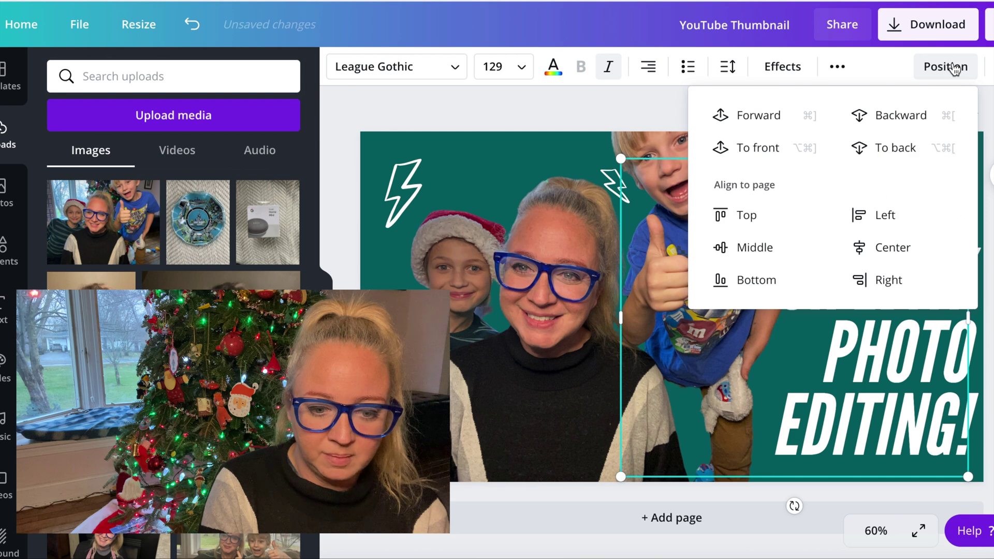
{"action": "left_click", "coordinate": [763, 147]}
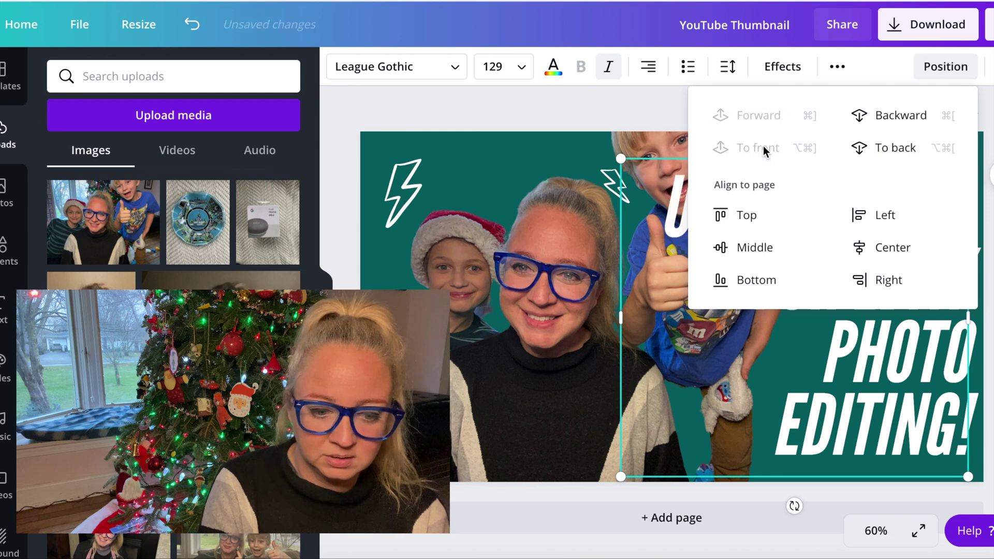
{"action": "left_click", "coordinate": [542, 123]}
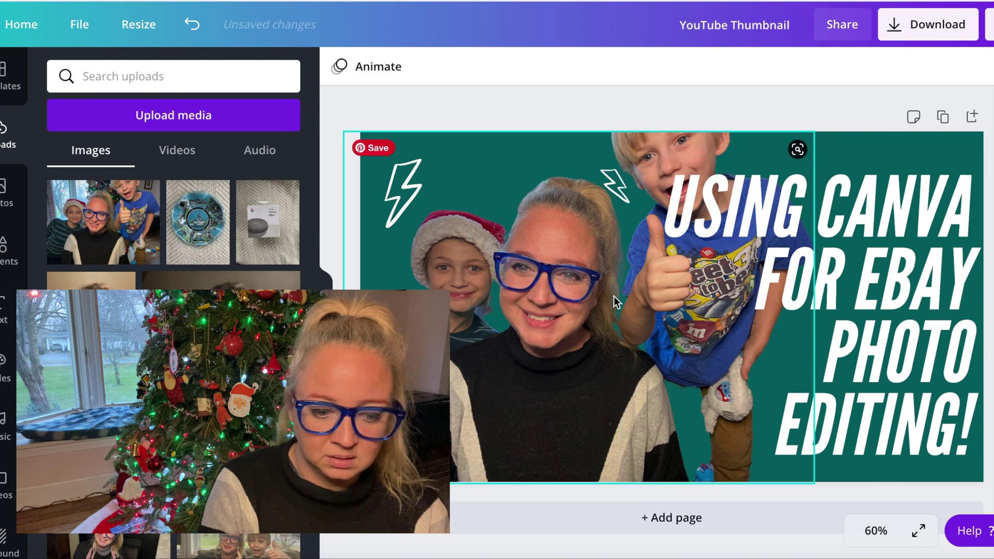
- Widen the heading's text box to a width of 726 and break the line after "USING"
{"action": "left_click", "coordinate": [656, 317]}
{"action": "left_click_drag", "start_coordinate": [617, 317], "coordinate": [610, 316]}
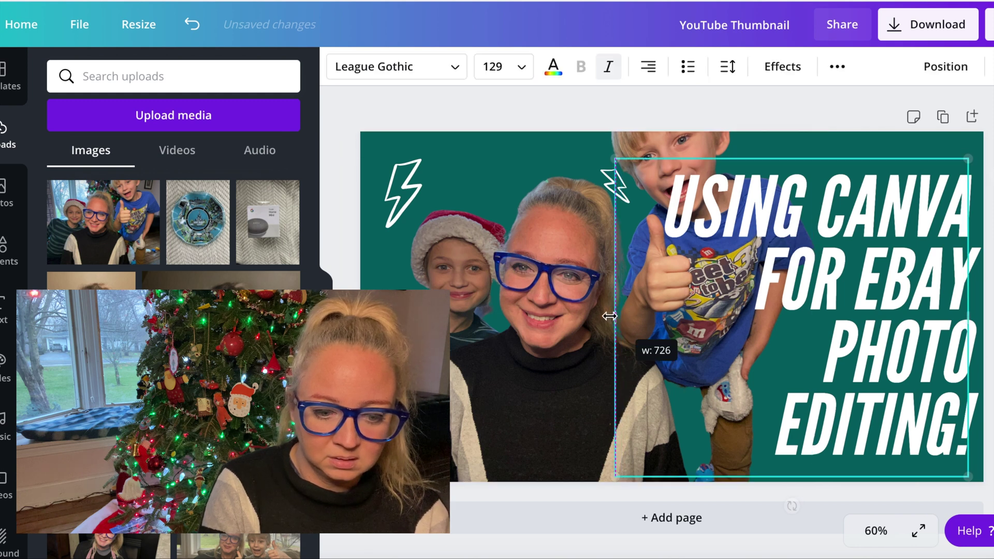
{"action": "left_click_drag", "start_coordinate": [609, 316], "coordinate": [610, 315]}
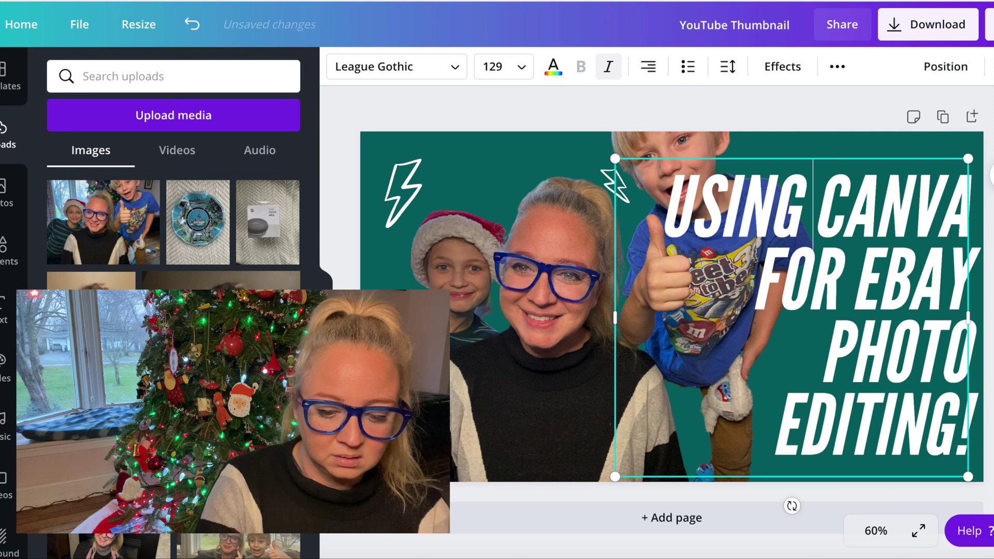
{"action": "key", "text": "BackSpace"}
{"action": "key", "text": "Return"}
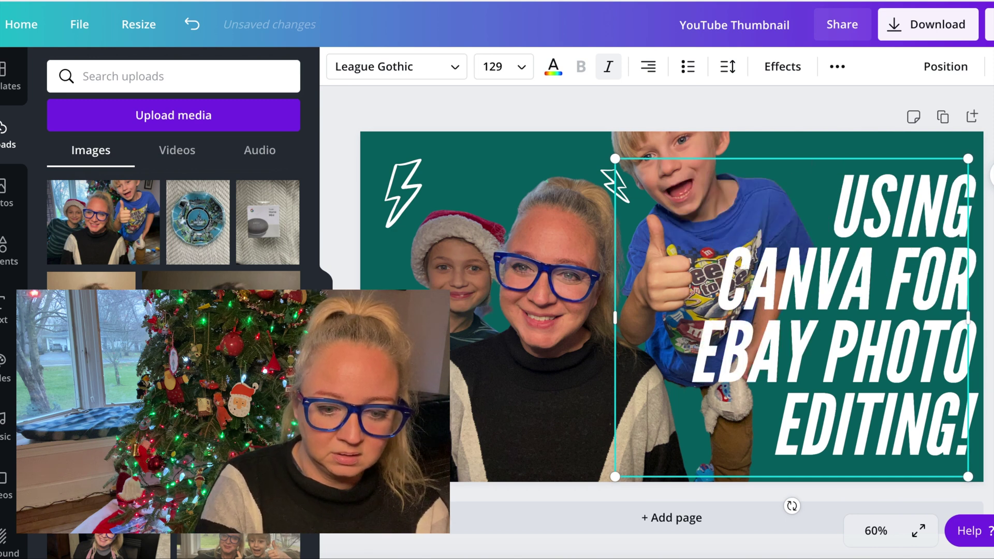
{"action": "left_click", "coordinate": [764, 115]}
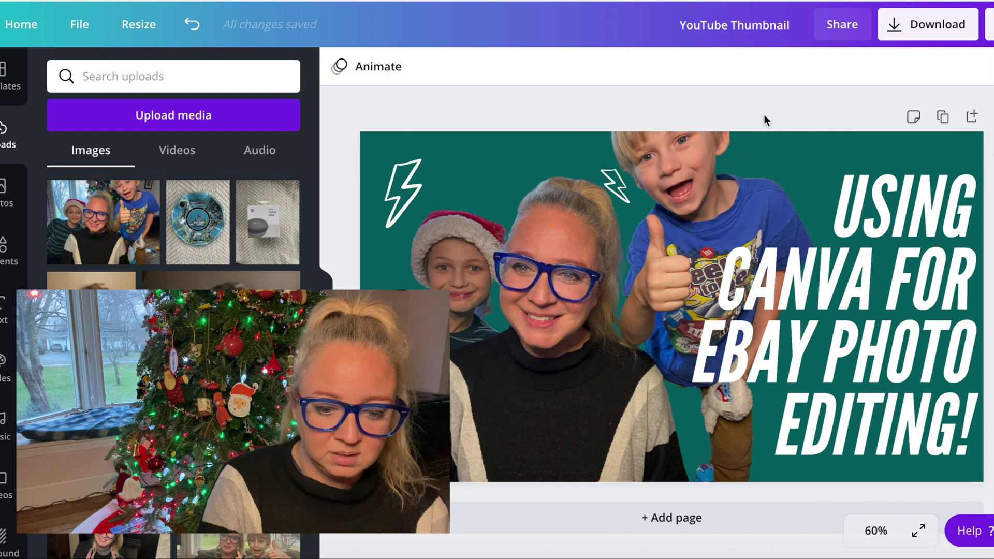
- Send the group photo cutout to the back and move the small lightning bolt to just above the heading's first line
{"action": "left_click", "coordinate": [816, 243]}
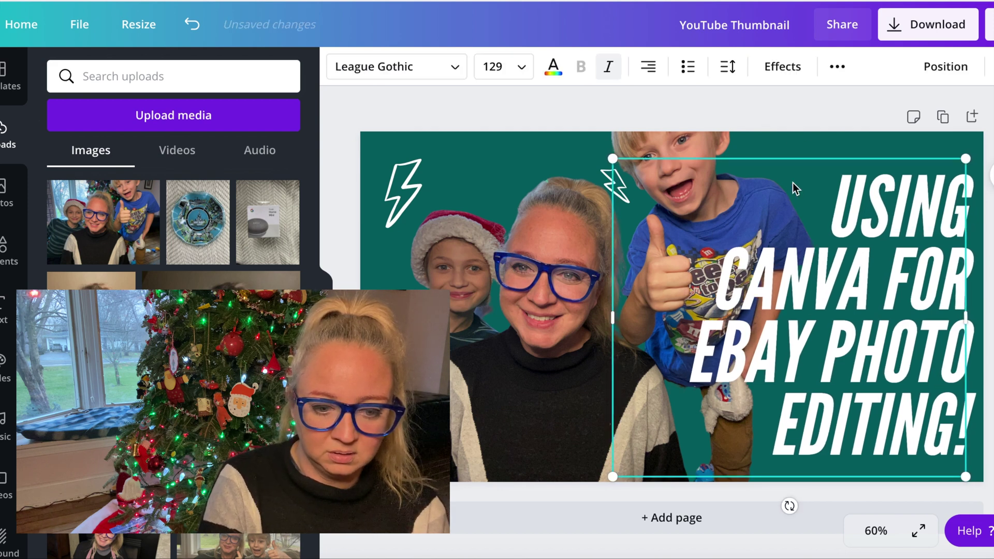
{"action": "left_click", "coordinate": [614, 123]}
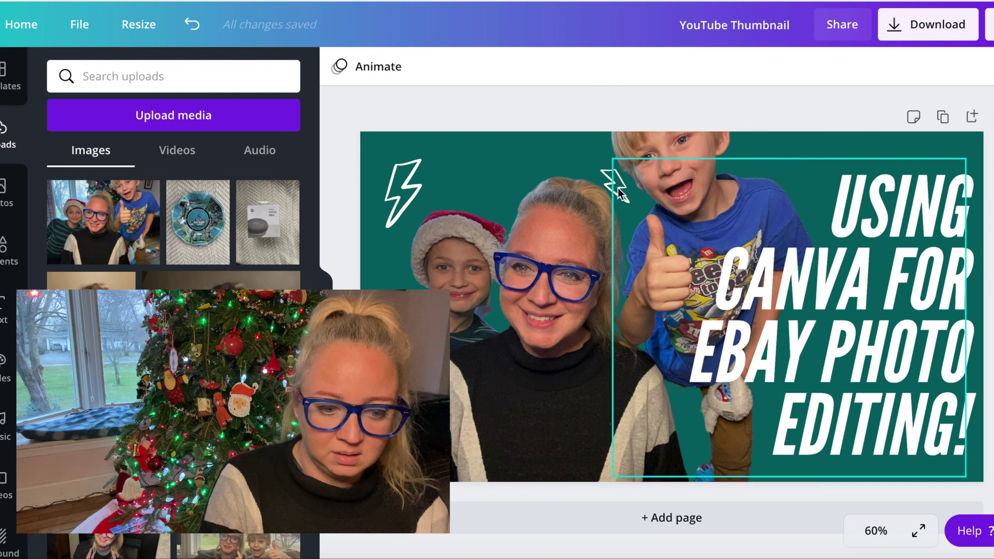
{"action": "left_click", "coordinate": [493, 210]}
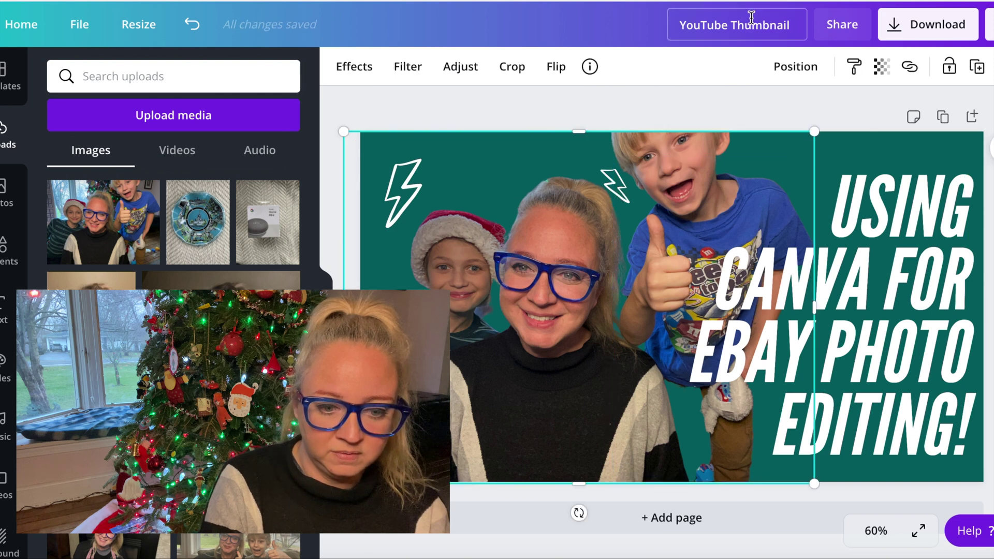
{"action": "left_click", "coordinate": [802, 78]}
{"action": "left_click", "coordinate": [743, 147]}
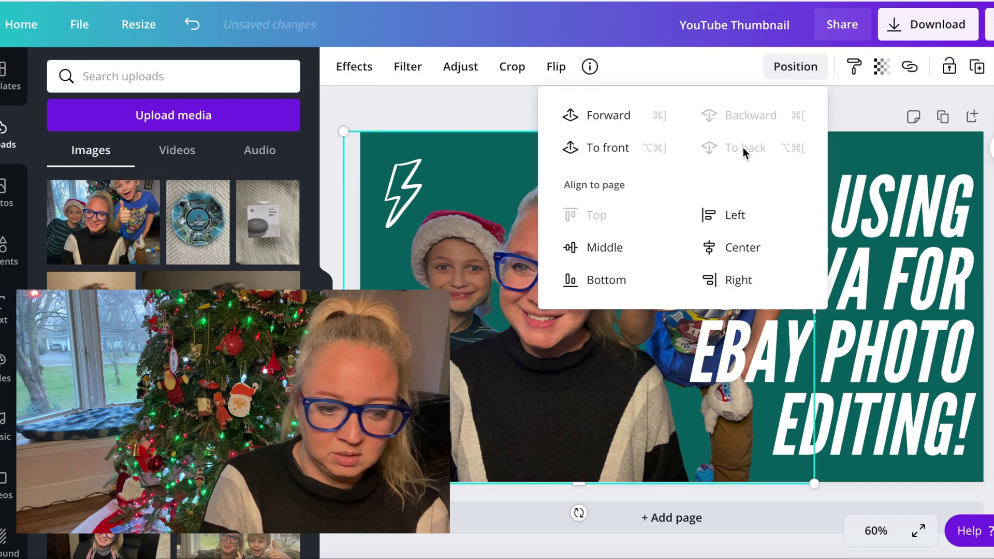
{"action": "left_click", "coordinate": [486, 96]}
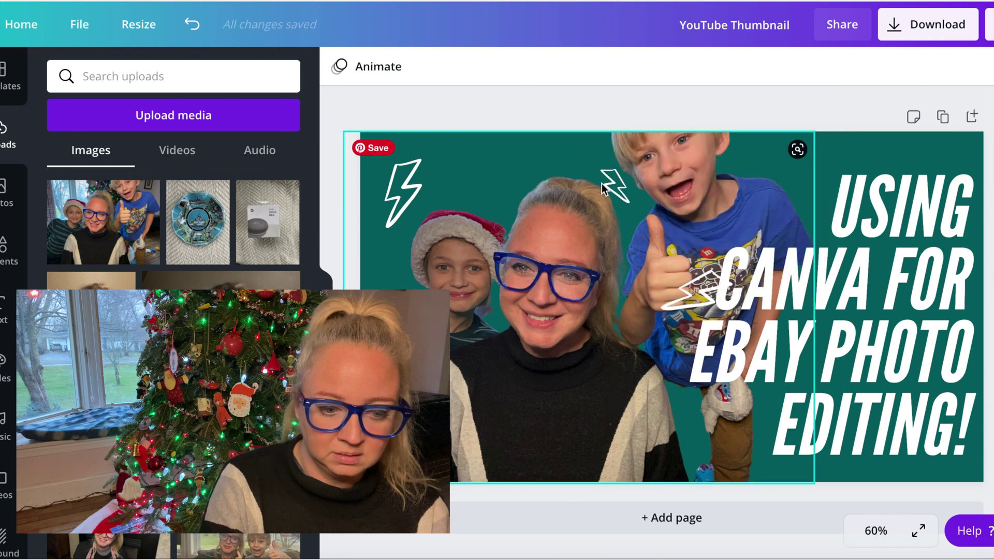
{"action": "left_click_drag", "start_coordinate": [610, 183], "coordinate": [799, 161]}
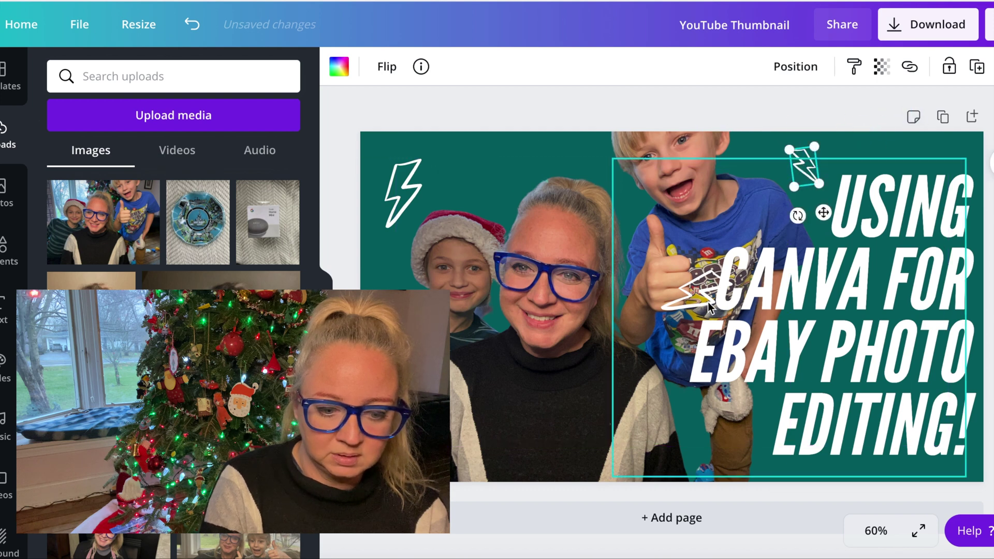
- Send the heading backward in the stacking order, behind the lightning bolt that its text box covers
{"action": "left_click", "coordinate": [700, 296]}
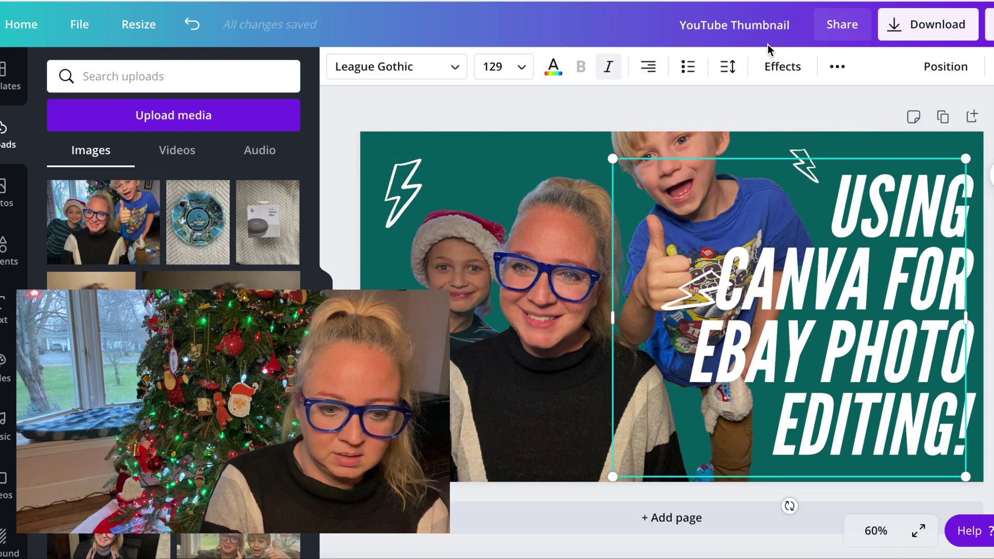
{"action": "left_click", "coordinate": [776, 73]}
{"action": "left_click", "coordinate": [777, 72]}
{"action": "left_click", "coordinate": [777, 73]}
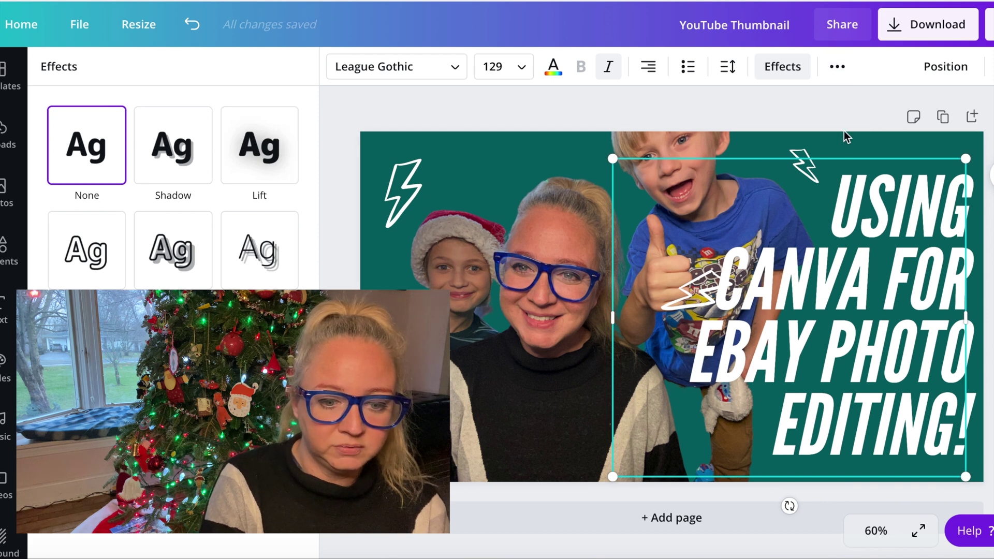
{"action": "left_click", "coordinate": [945, 67]}
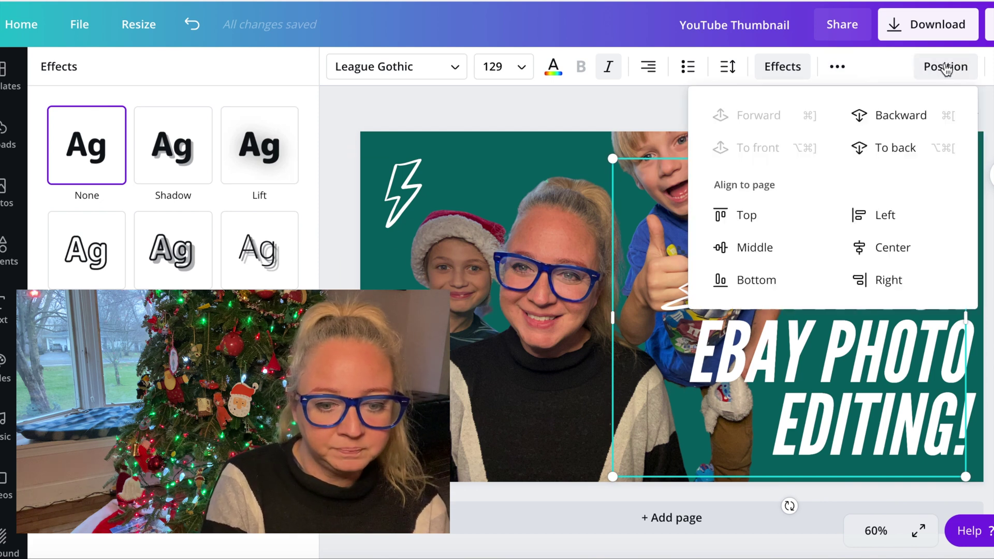
{"action": "left_click", "coordinate": [887, 130]}
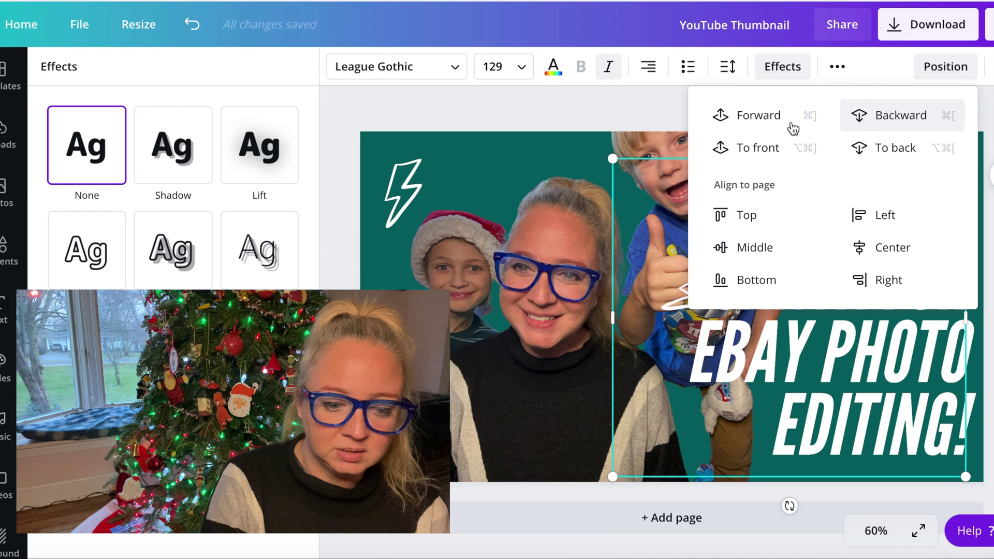
{"action": "left_click", "coordinate": [694, 268]}
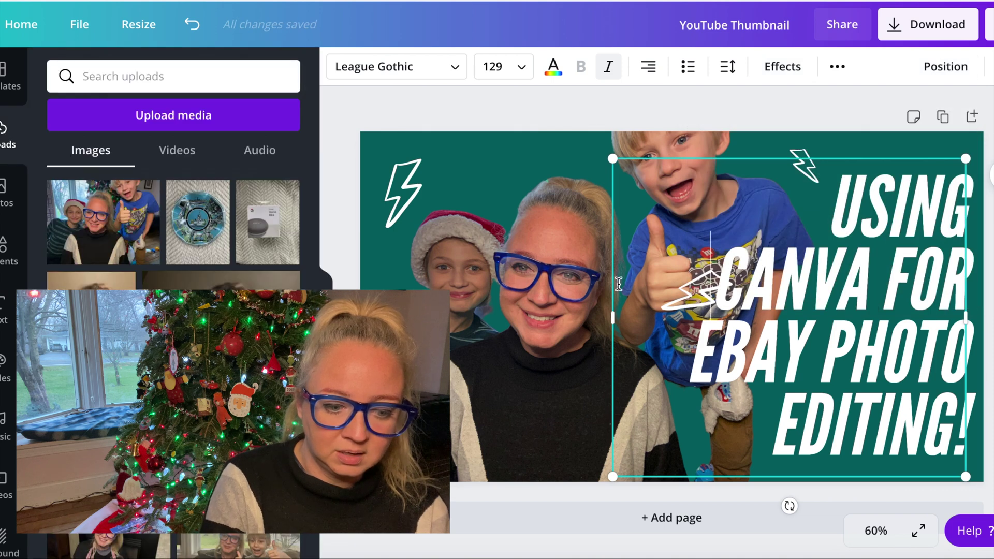
{"action": "left_click", "coordinate": [533, 290]}
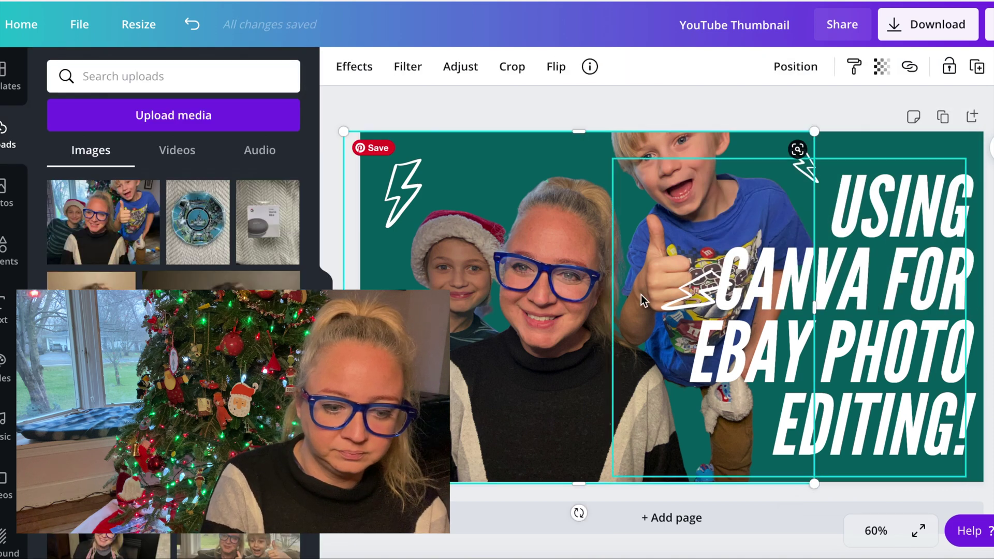
{"action": "left_click", "coordinate": [691, 297]}
{"action": "left_click", "coordinate": [935, 77]}
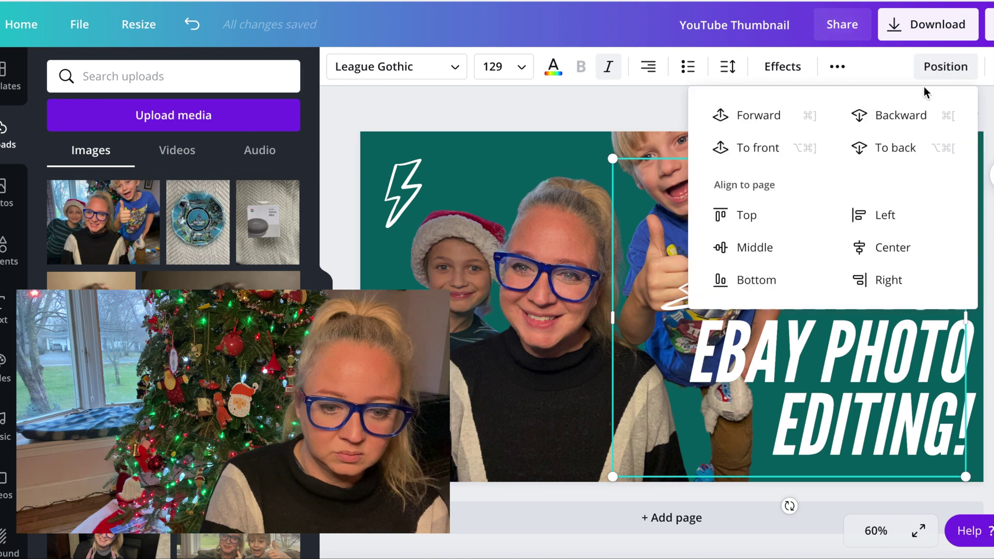
{"action": "left_click", "coordinate": [896, 116]}
{"action": "left_click", "coordinate": [553, 112]}
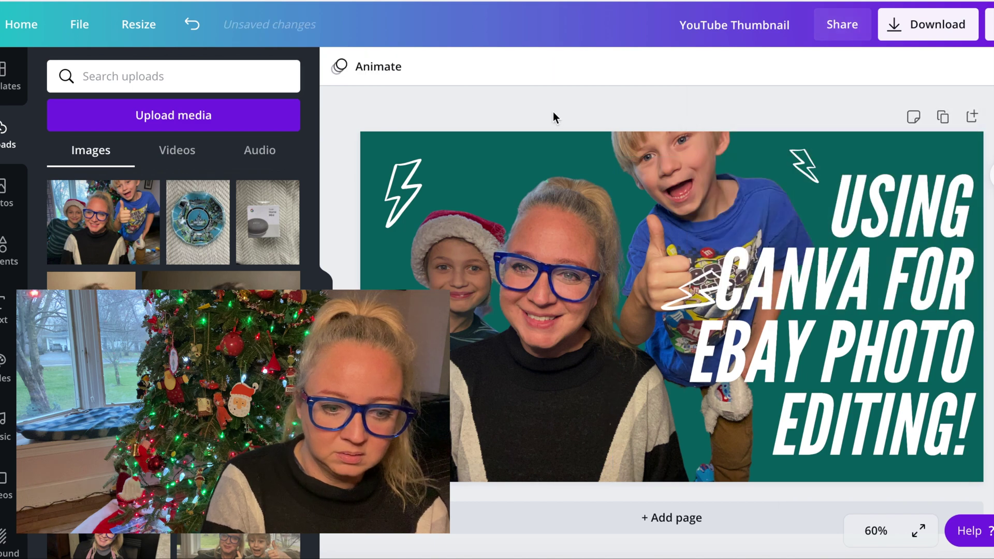
- Rotate the lightning bolt beside the word "CANVA" to -35° and place it over the woman's sweater sleeve near the page's bottom edge
{"action": "left_click", "coordinate": [688, 294]}
{"action": "left_click_drag", "start_coordinate": [688, 294], "coordinate": [480, 142]}
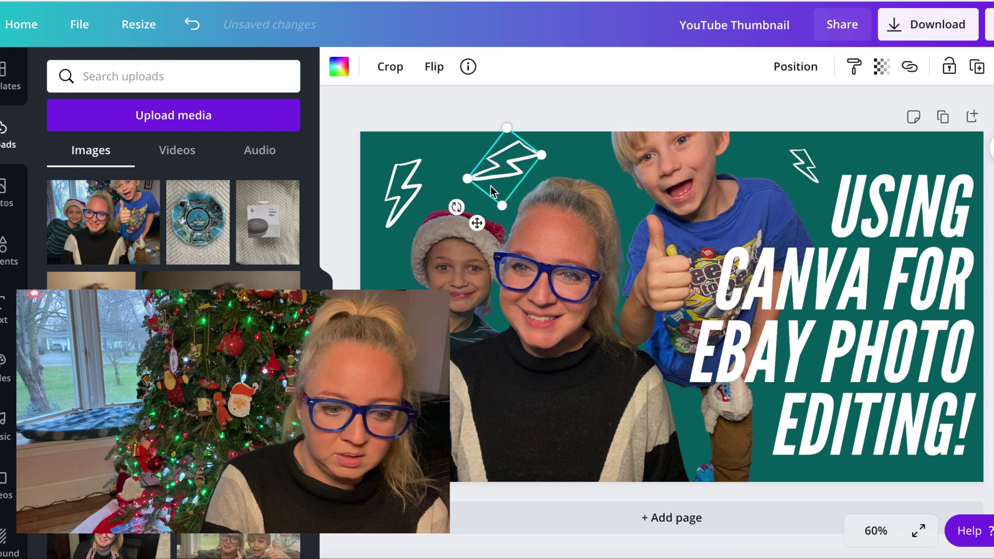
{"action": "left_click_drag", "start_coordinate": [457, 206], "coordinate": [526, 218]}
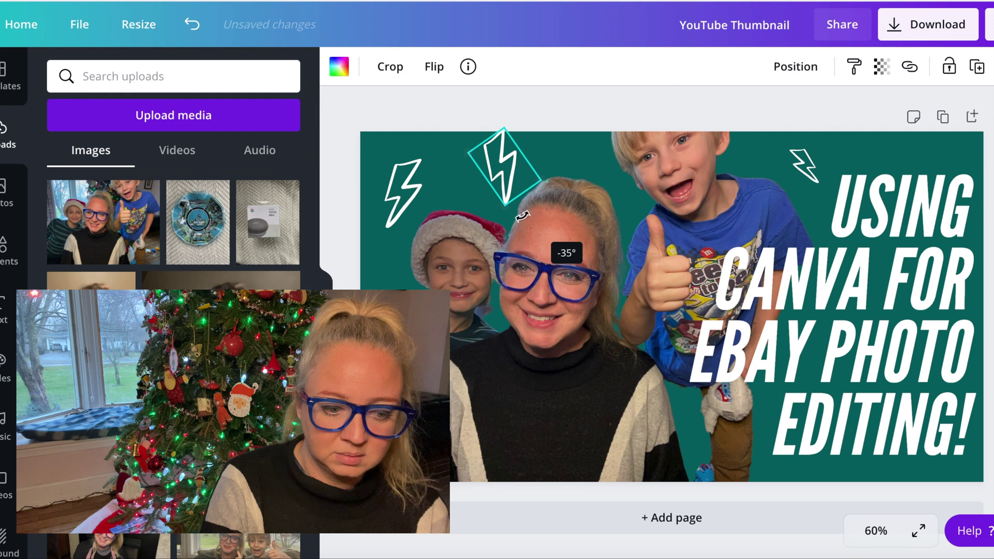
{"action": "left_click_drag", "start_coordinate": [495, 172], "coordinate": [627, 421]}
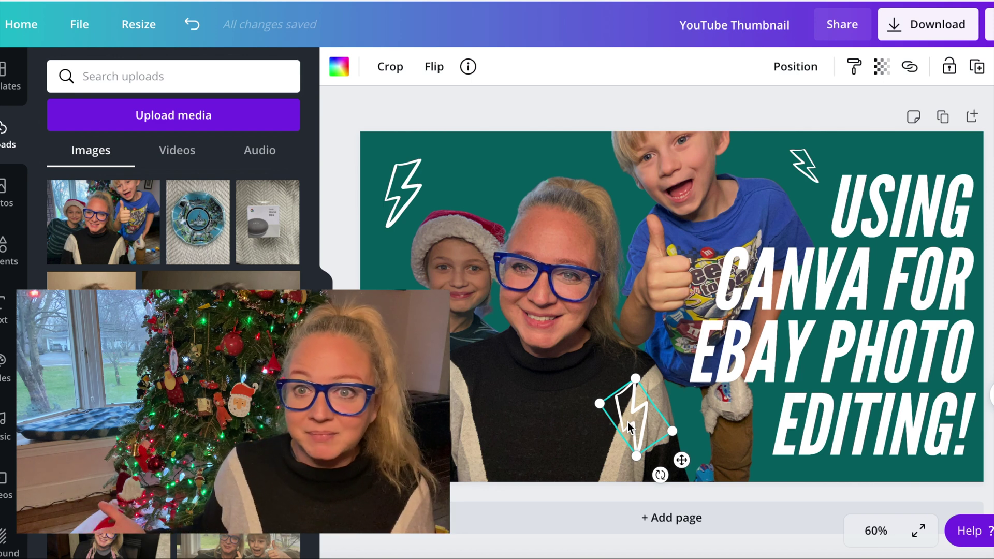
{"action": "left_click", "coordinate": [583, 116]}
- Try navy, brown, black, gold and green as the thumbnail's background colour
{"action": "left_click", "coordinate": [521, 154]}
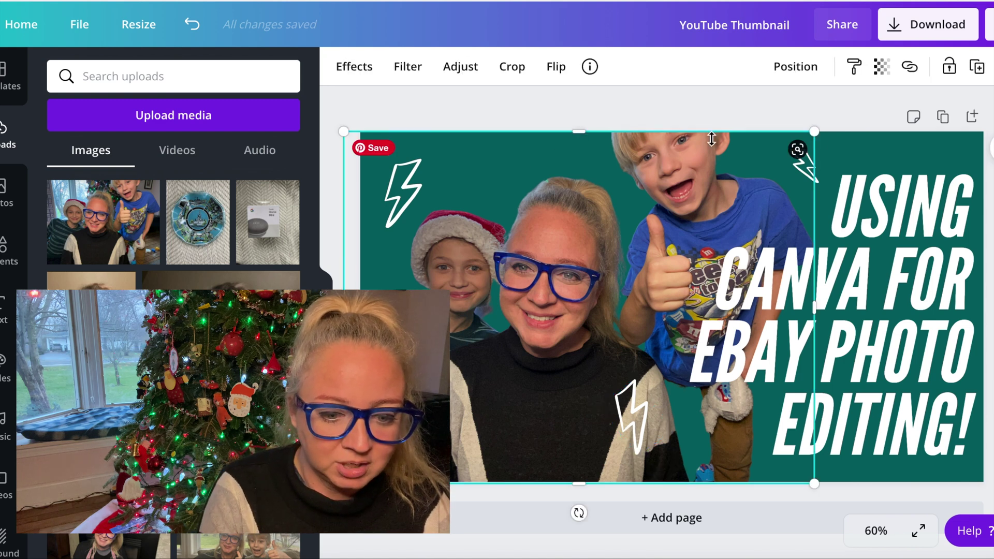
{"action": "left_click", "coordinate": [843, 141]}
{"action": "left_click", "coordinate": [339, 66]}
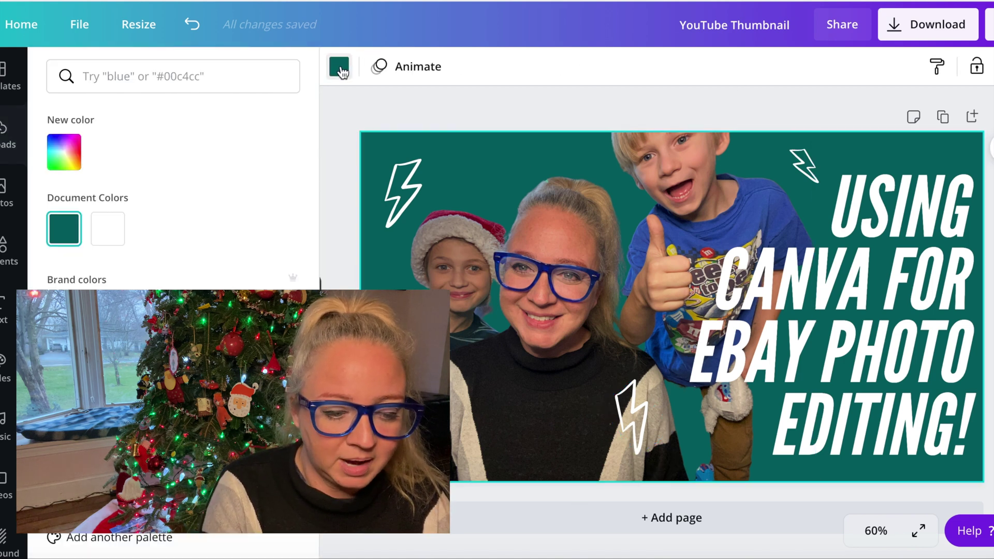
{"action": "scroll", "coordinate": [88, 223], "scroll_direction": "down", "scroll_amount": 2}
{"action": "scroll", "coordinate": [176, 197], "scroll_direction": "down", "scroll_amount": 10}
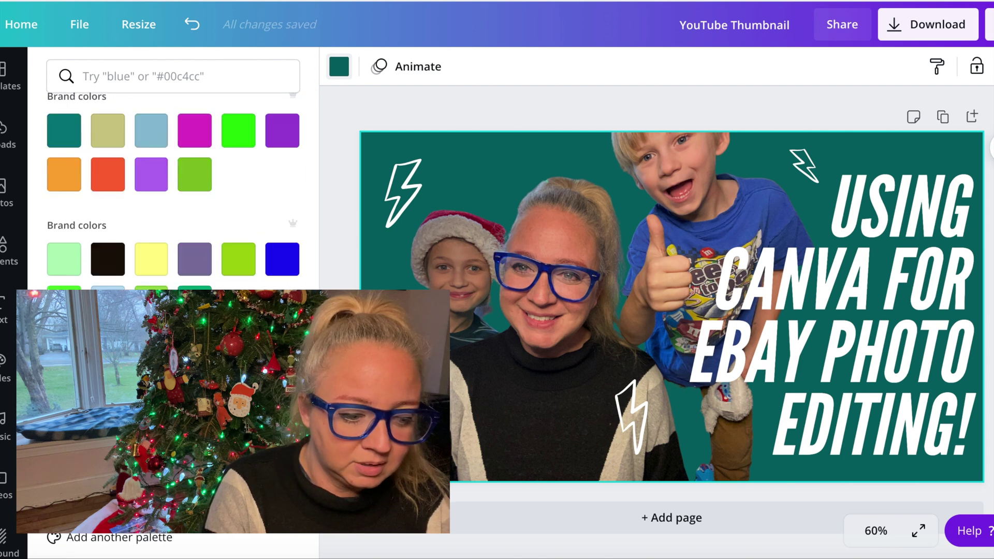
{"action": "left_click", "coordinate": [151, 359]}
{"action": "left_click", "coordinate": [195, 359]}
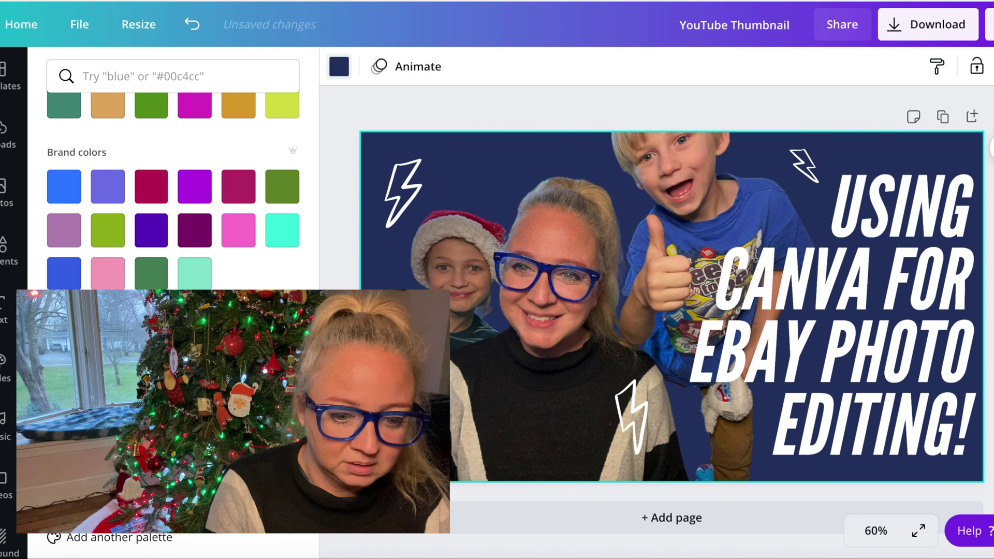
{"action": "left_click", "coordinate": [238, 359]}
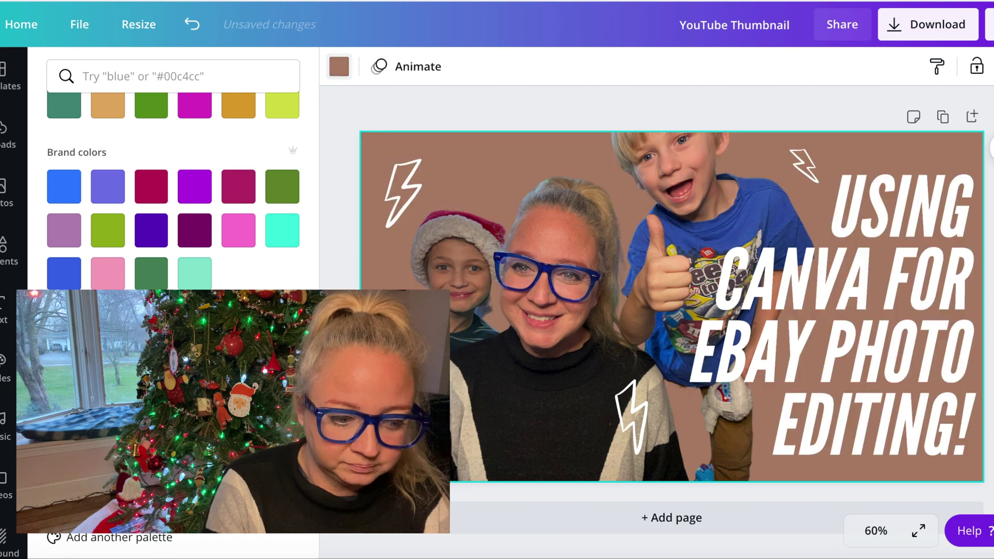
{"action": "left_click", "coordinate": [283, 359]}
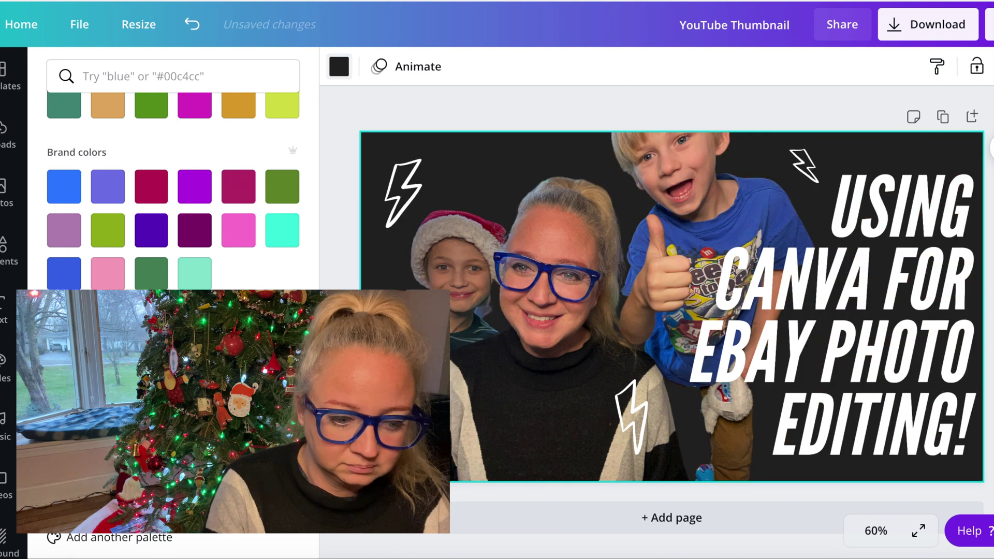
{"action": "left_click", "coordinate": [282, 359]}
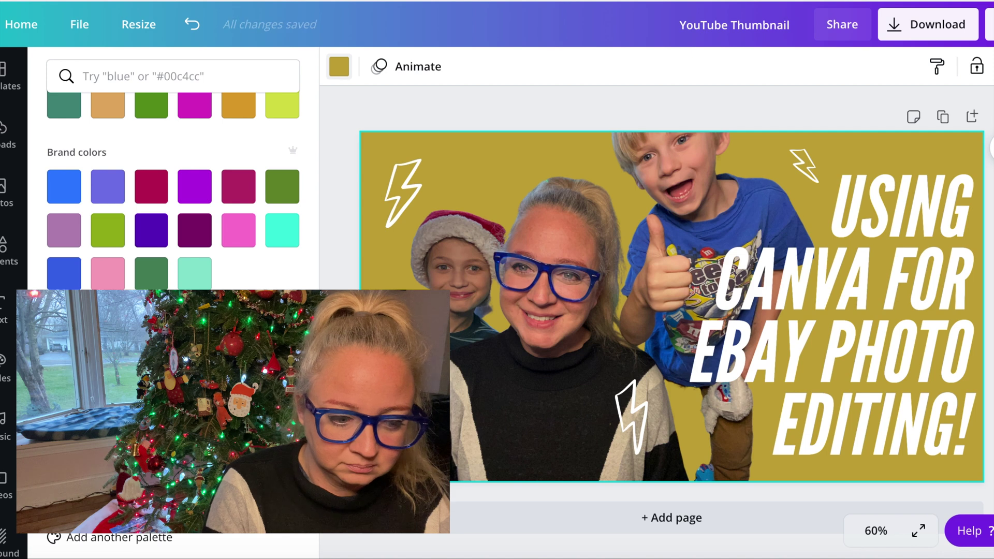
{"action": "left_click", "coordinate": [238, 359]}
{"action": "scroll", "coordinate": [174, 186], "scroll_direction": "up", "scroll_amount": 5}
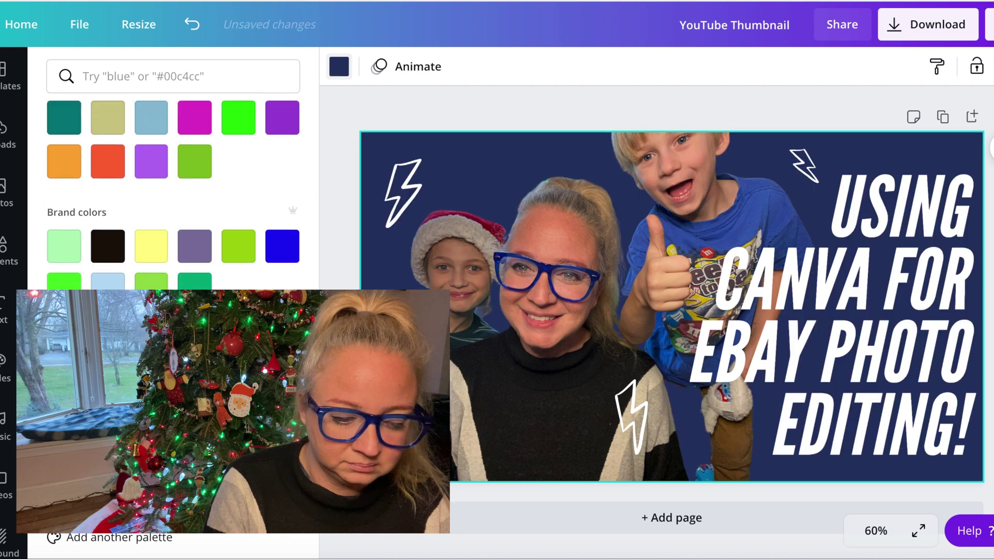
{"action": "left_click", "coordinate": [238, 377]}
{"action": "scroll", "coordinate": [238, 377], "scroll_direction": "up", "scroll_amount": 8}
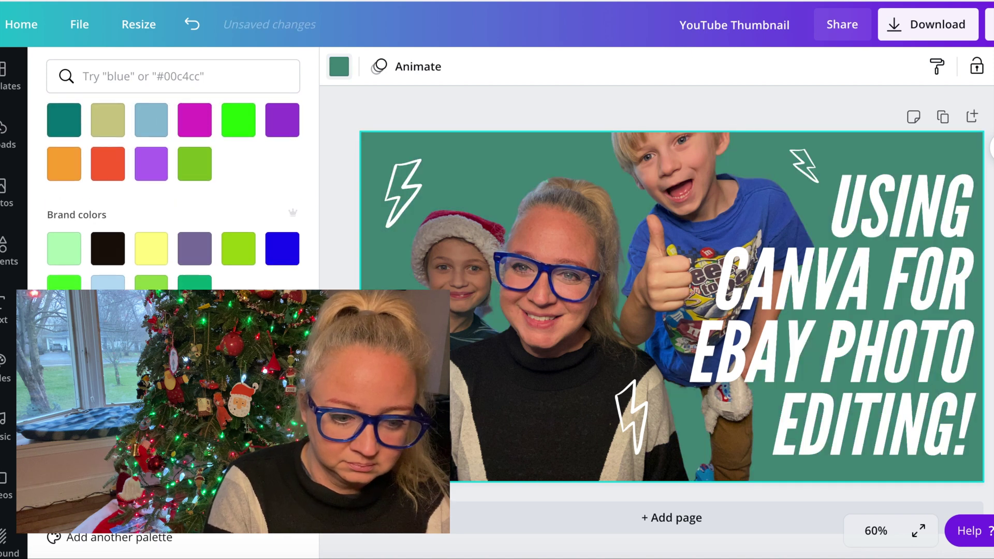
{"action": "scroll", "coordinate": [108, 248], "scroll_direction": "down", "scroll_amount": 3}
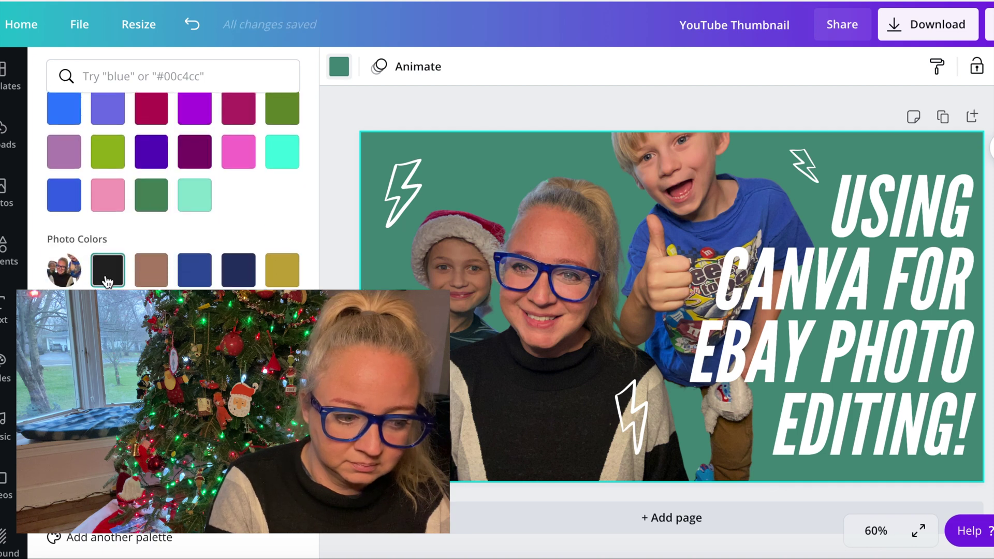
- Compare the black and blue photo colours as the page background and set it to black
{"action": "left_click", "coordinate": [108, 270]}
{"action": "left_click", "coordinate": [159, 280]}
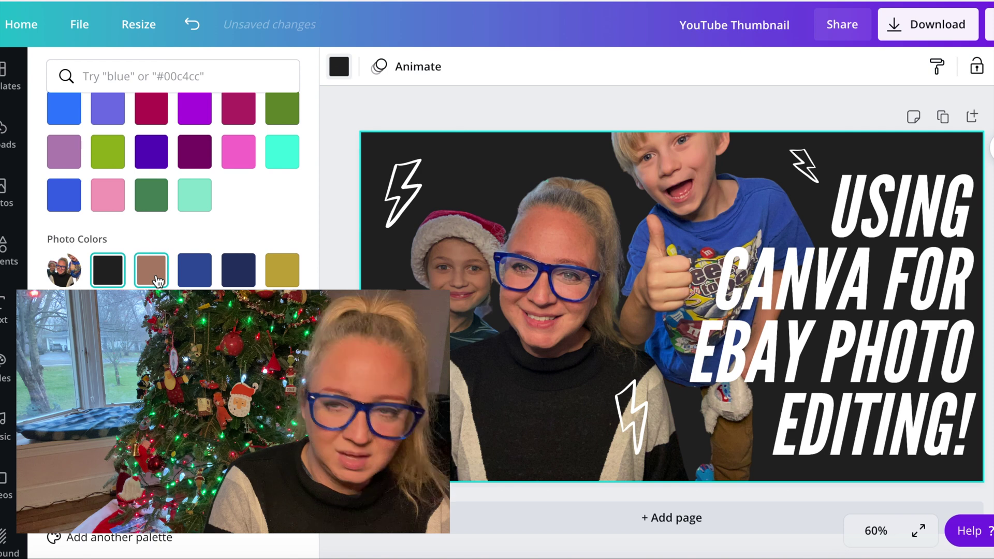
{"action": "left_click", "coordinate": [201, 282]}
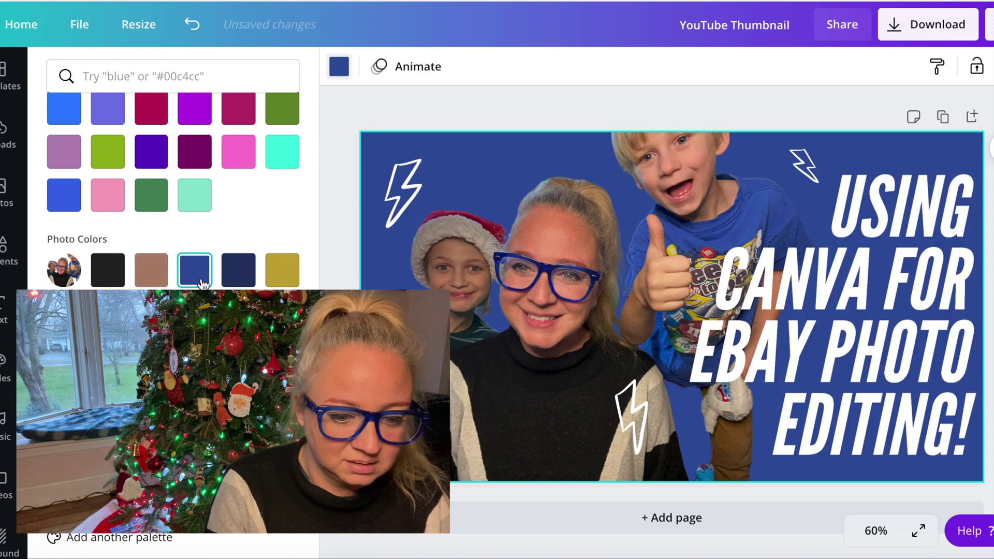
{"action": "left_click", "coordinate": [160, 282]}
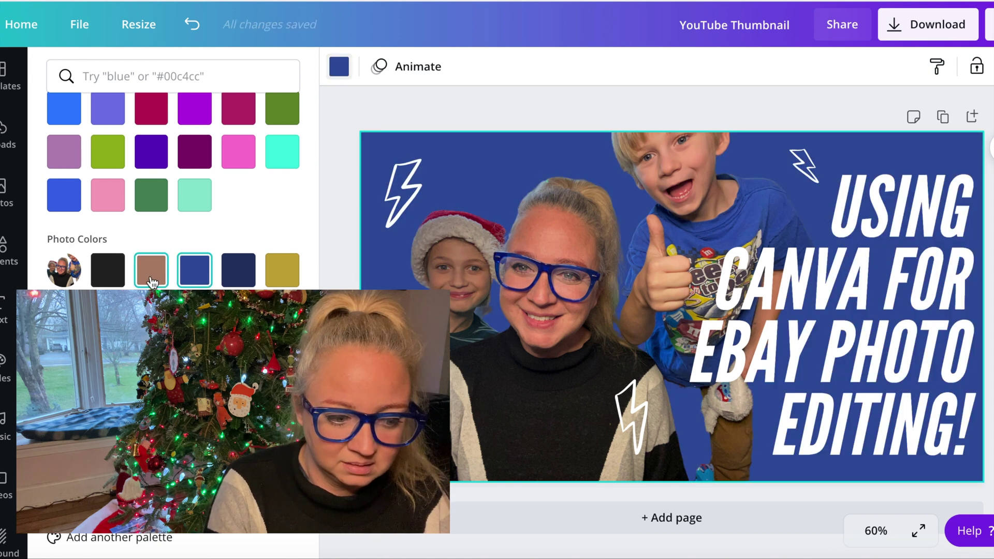
{"action": "left_click", "coordinate": [108, 278]}
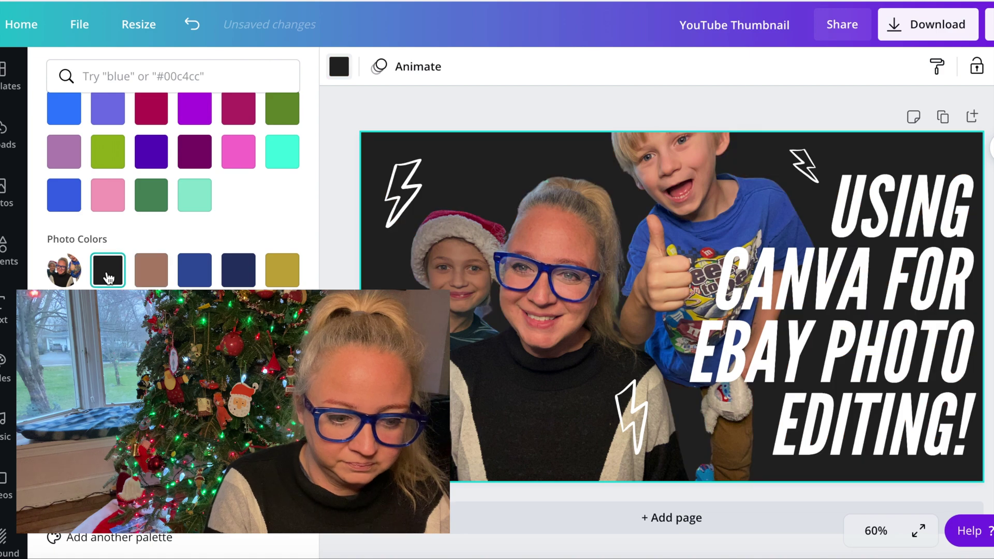
{"action": "left_click", "coordinate": [473, 117]}
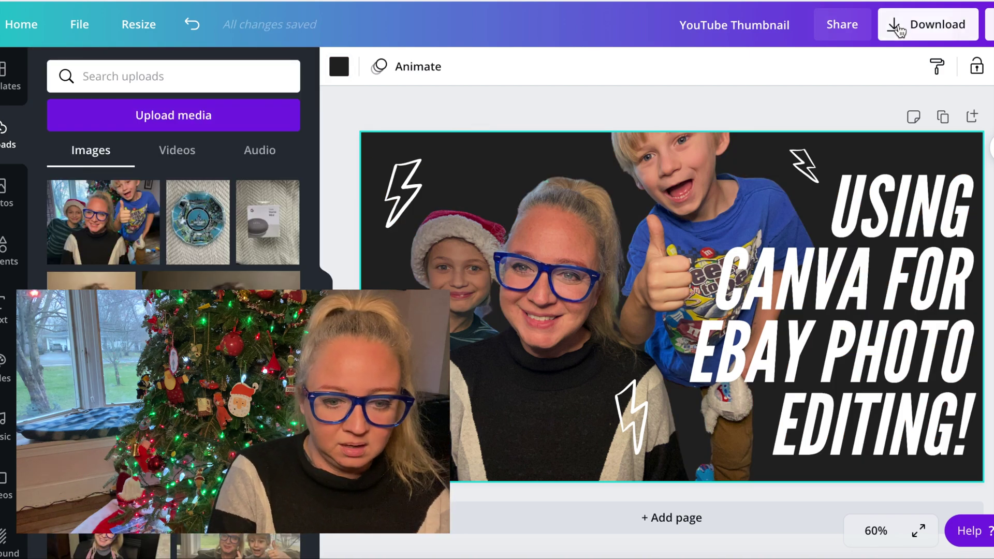
- Download the finished YouTube thumbnail as a PNG and close the saved-design message
{"action": "left_click", "coordinate": [927, 24]}
{"action": "left_click", "coordinate": [862, 295]}
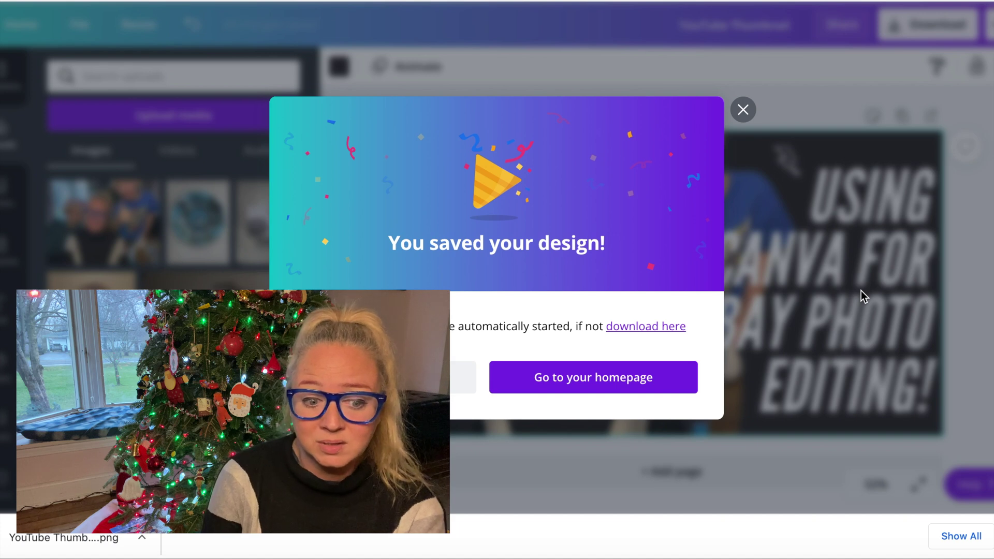
{"action": "left_click", "coordinate": [748, 110]}
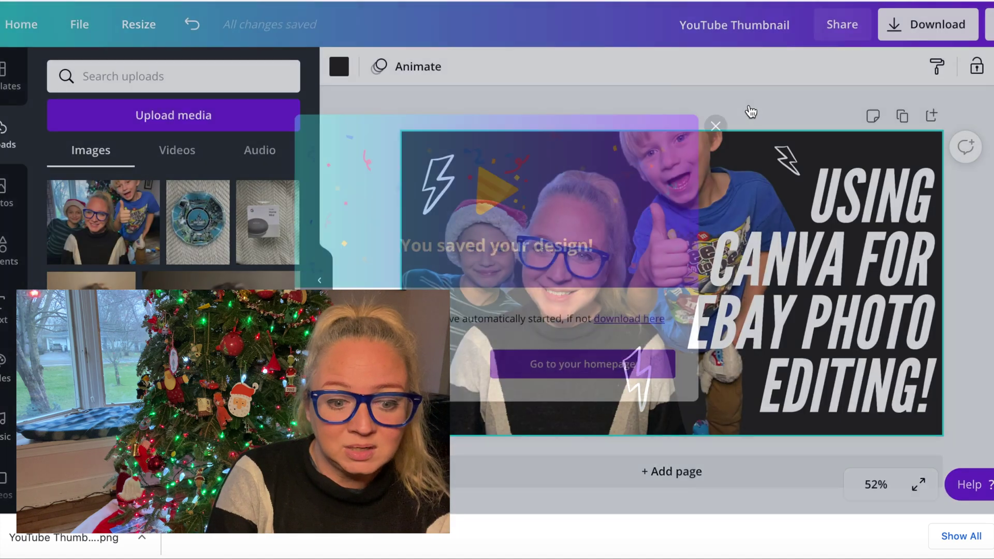
{"action": "left_click", "coordinate": [703, 97]}
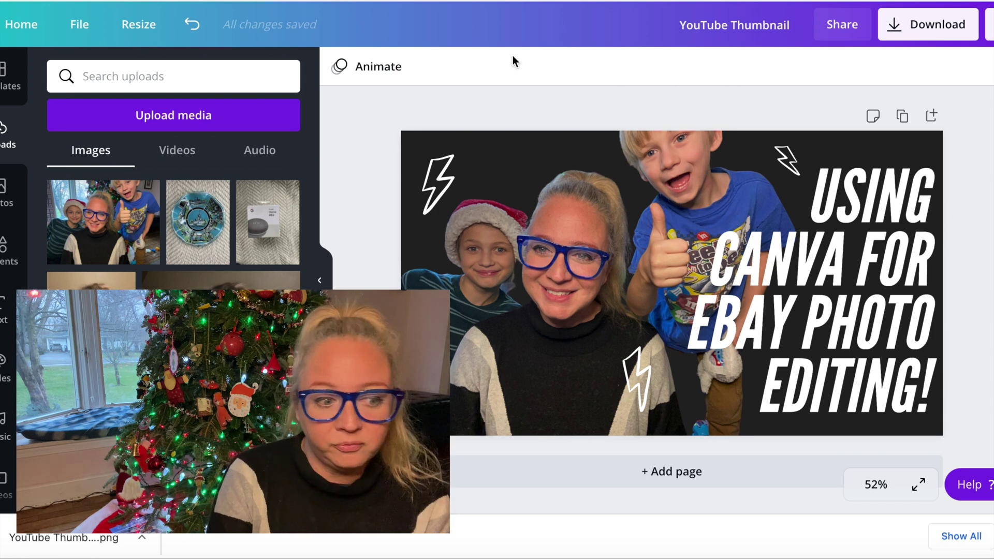
- Browse the suggested pictures in the stock photo library
{"action": "left_click", "coordinate": [5, 193]}
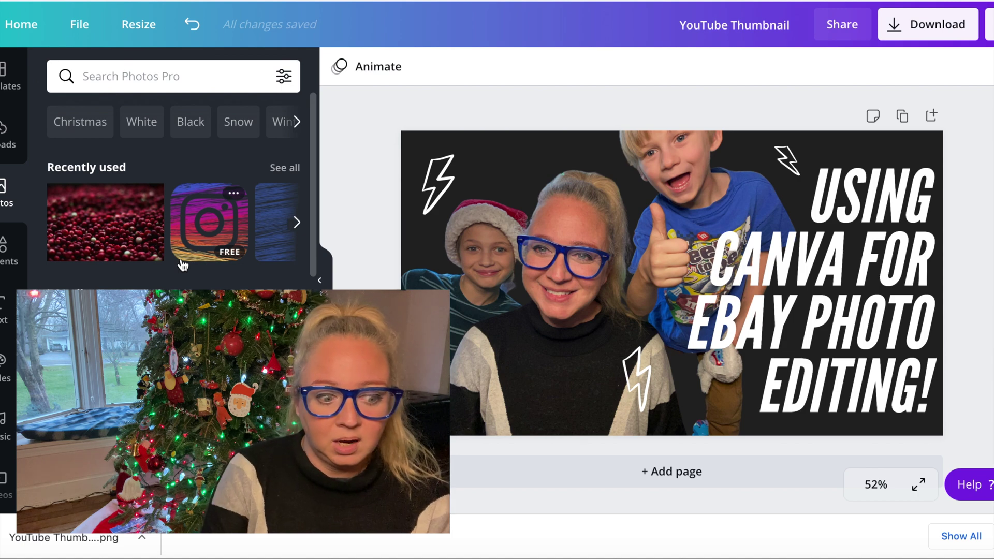
{"action": "scroll", "coordinate": [179, 267], "scroll_direction": "down", "scroll_amount": 5}
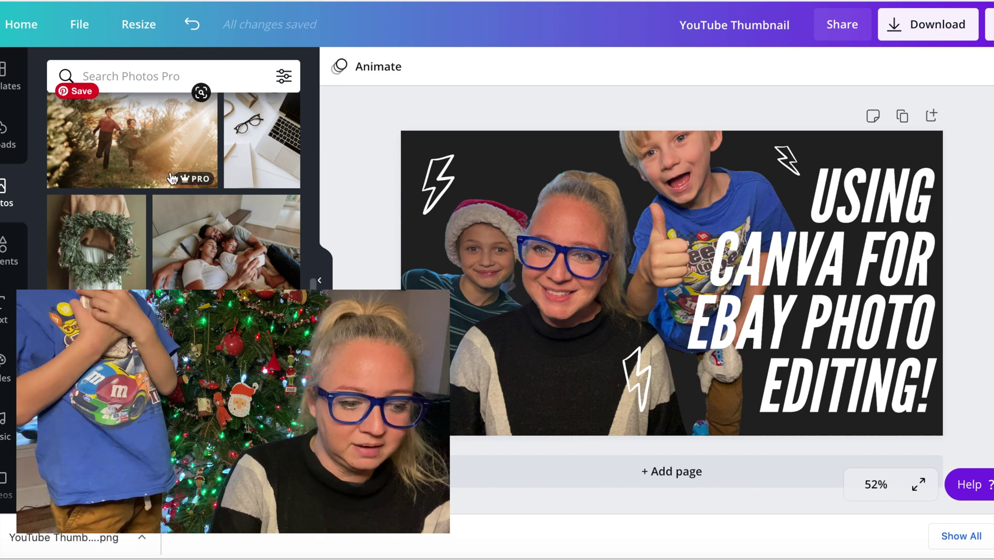
{"action": "scroll", "coordinate": [119, 189], "scroll_direction": "down", "scroll_amount": 5}
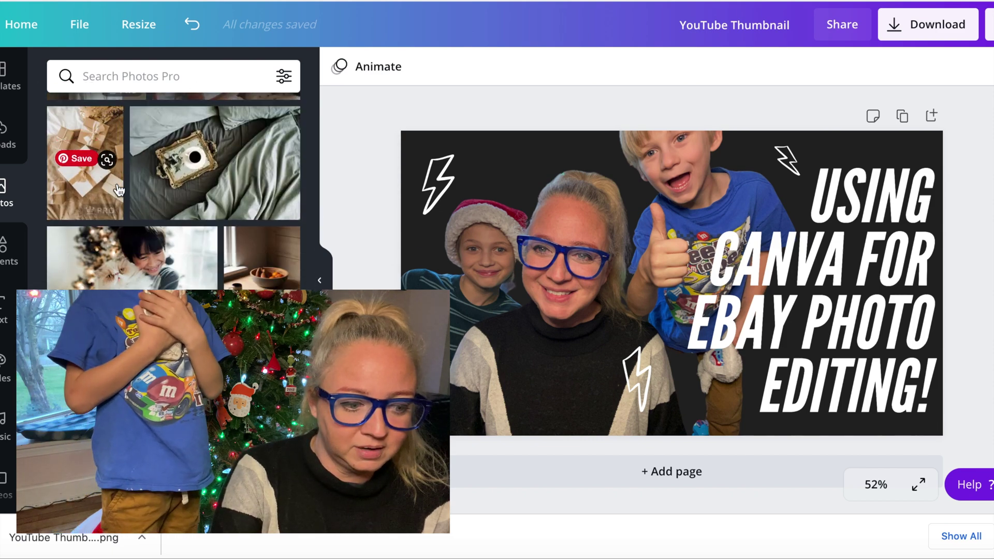
{"action": "scroll", "coordinate": [118, 190], "scroll_direction": "down", "scroll_amount": 5}
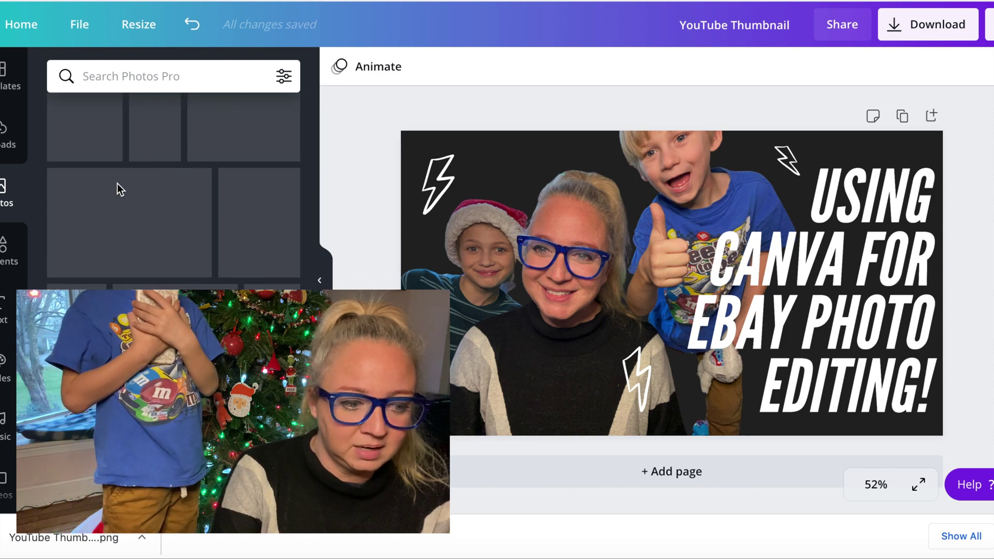
{"action": "scroll", "coordinate": [118, 190], "scroll_direction": "up", "scroll_amount": 5}
- Search the stock photos for "santa claus" and look through the matching pictures
{"action": "left_click", "coordinate": [125, 71]}
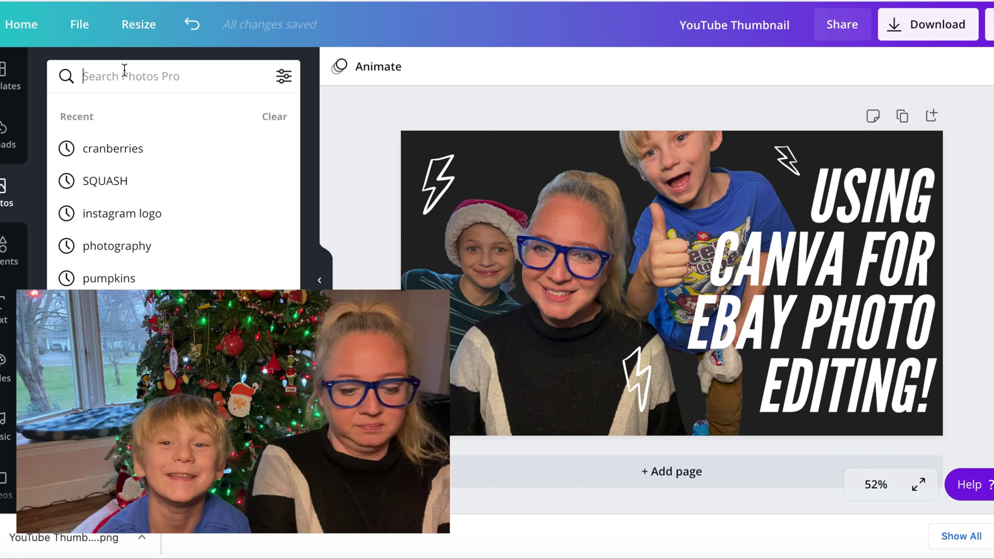
{"action": "type", "text": "santa cla"}
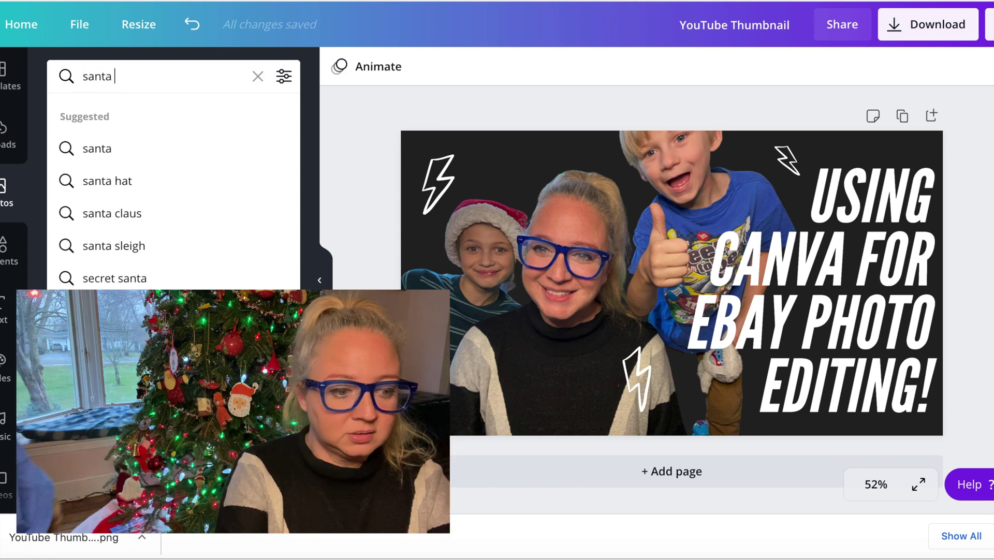
{"action": "key", "text": "Return"}
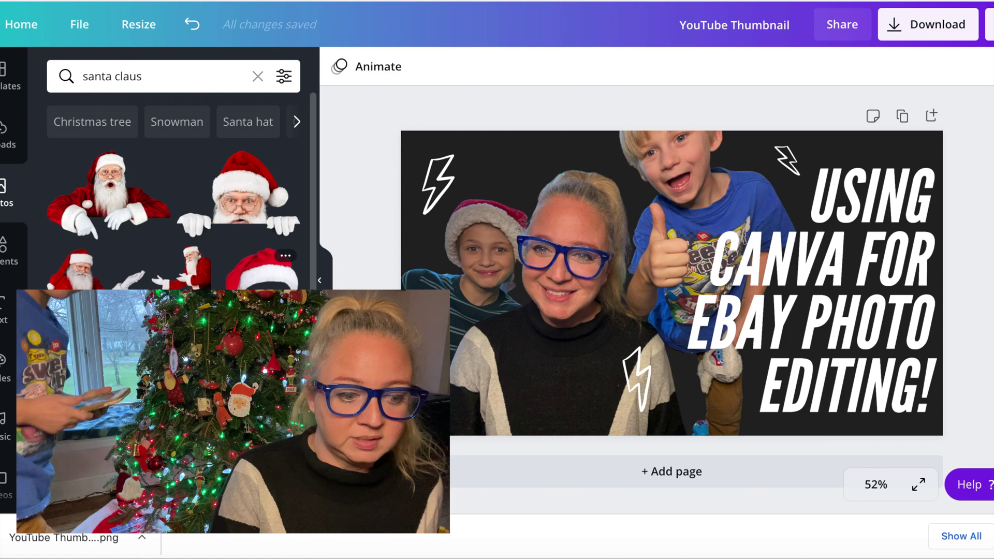
{"action": "scroll", "coordinate": [264, 261], "scroll_direction": "down", "scroll_amount": 1}
{"action": "scroll", "coordinate": [233, 248], "scroll_direction": "down", "scroll_amount": 6}
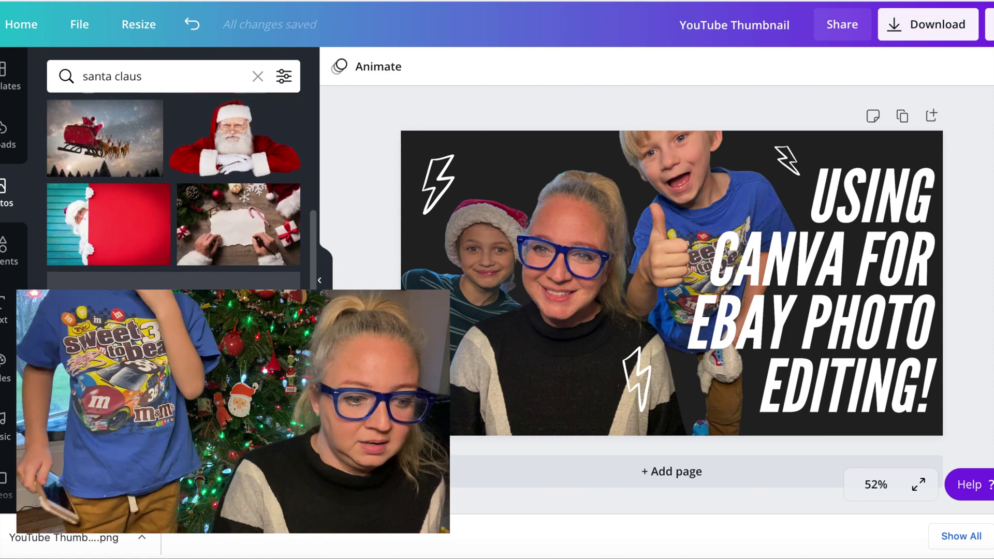
{"action": "scroll", "coordinate": [207, 233], "scroll_direction": "down", "scroll_amount": 8}
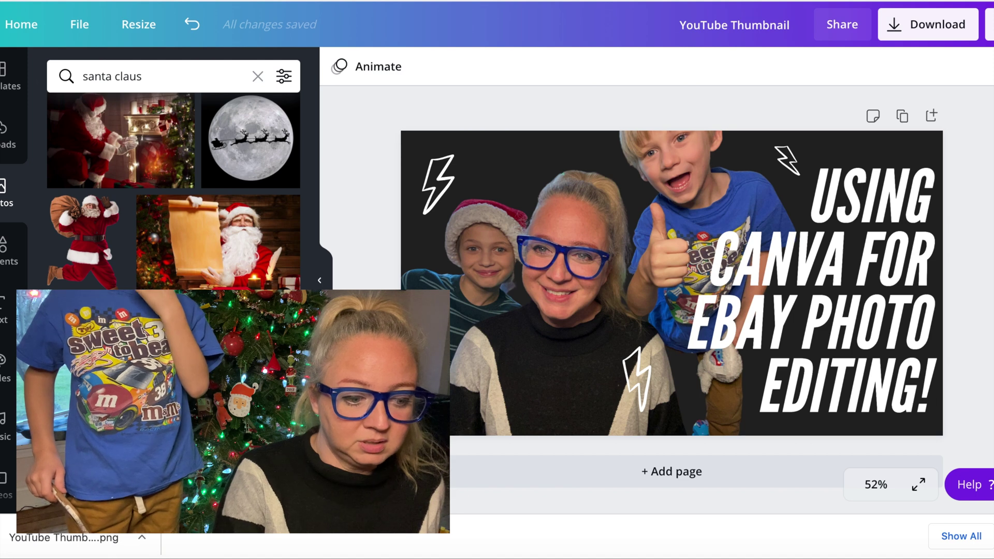
{"action": "scroll", "coordinate": [181, 279], "scroll_direction": "down", "scroll_amount": 3}
{"action": "scroll", "coordinate": [174, 207], "scroll_direction": "down", "scroll_amount": 10}
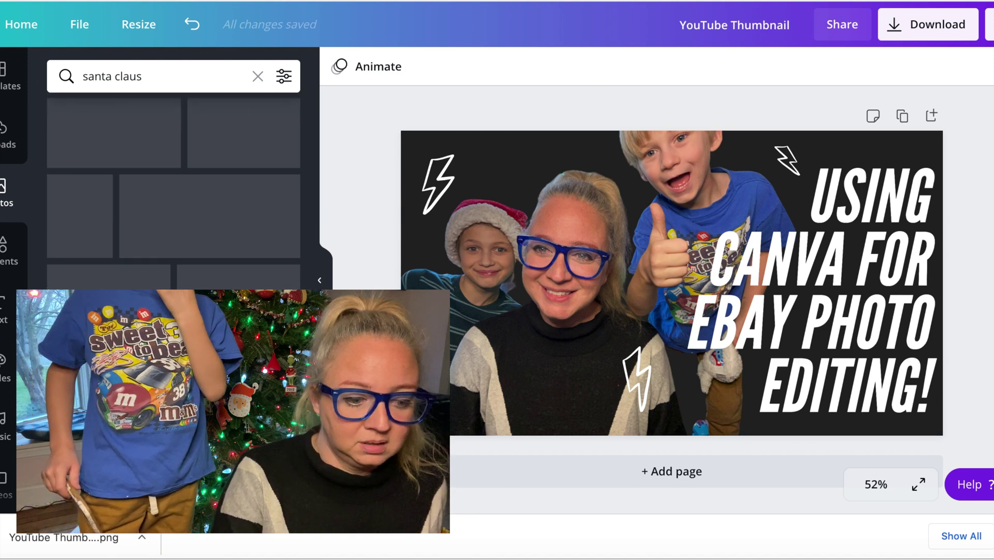
{"action": "scroll", "coordinate": [173, 207], "scroll_direction": "down", "scroll_amount": 10}
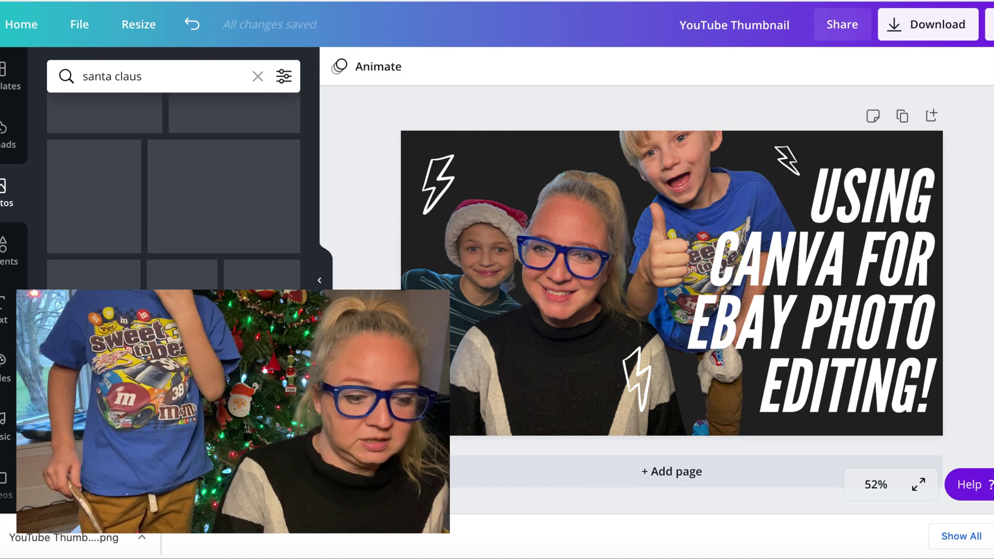
- Look through the stock photos for "lego" and clear the search term
{"action": "scroll", "coordinate": [173, 207], "scroll_direction": "down", "scroll_amount": 10}
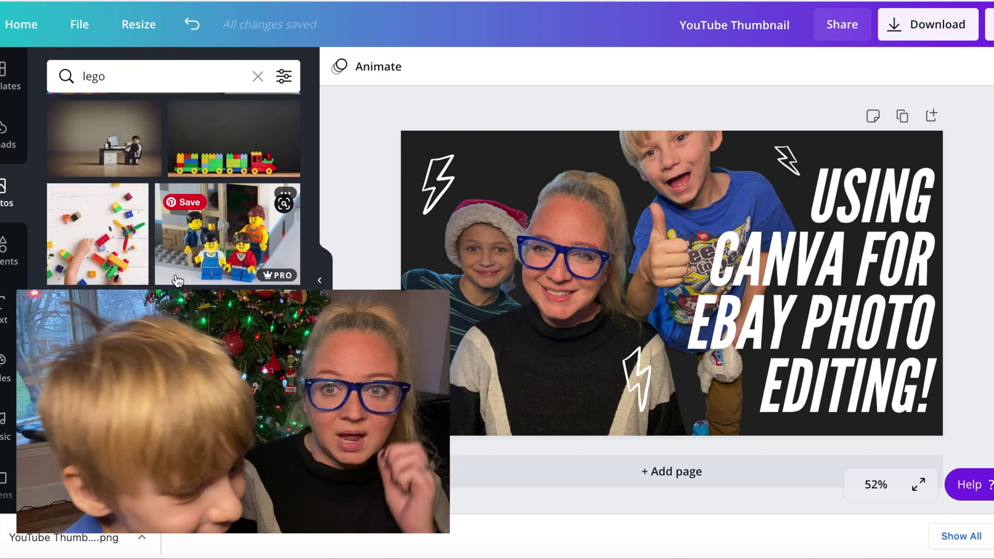
{"action": "scroll", "coordinate": [173, 191], "scroll_direction": "down", "scroll_amount": 5}
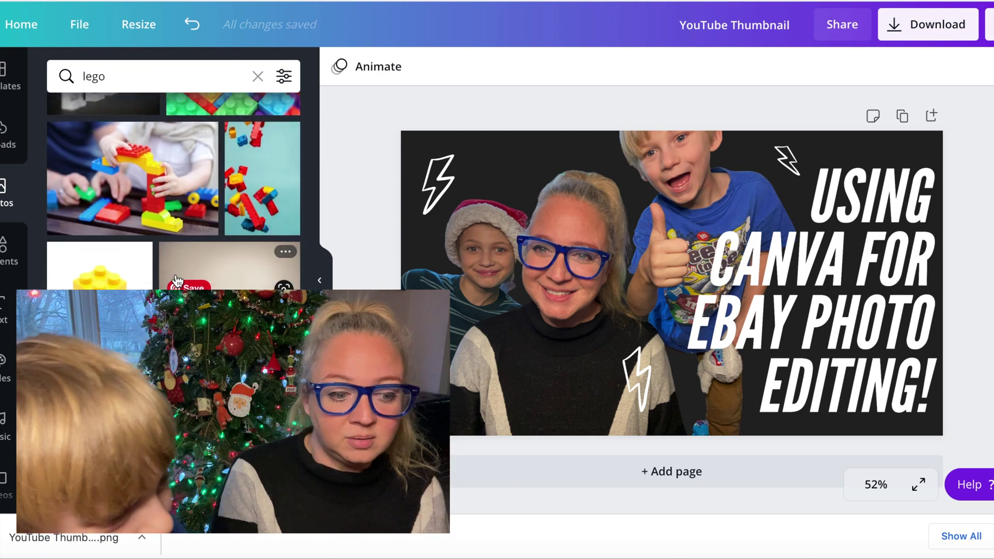
{"action": "left_click", "coordinate": [137, 84]}
{"action": "key", "text": "BackSpace"}
{"action": "key", "text": "BackSpace"}
{"action": "key", "text": "BackSpace"}
{"action": "key", "text": "BackSpace"}
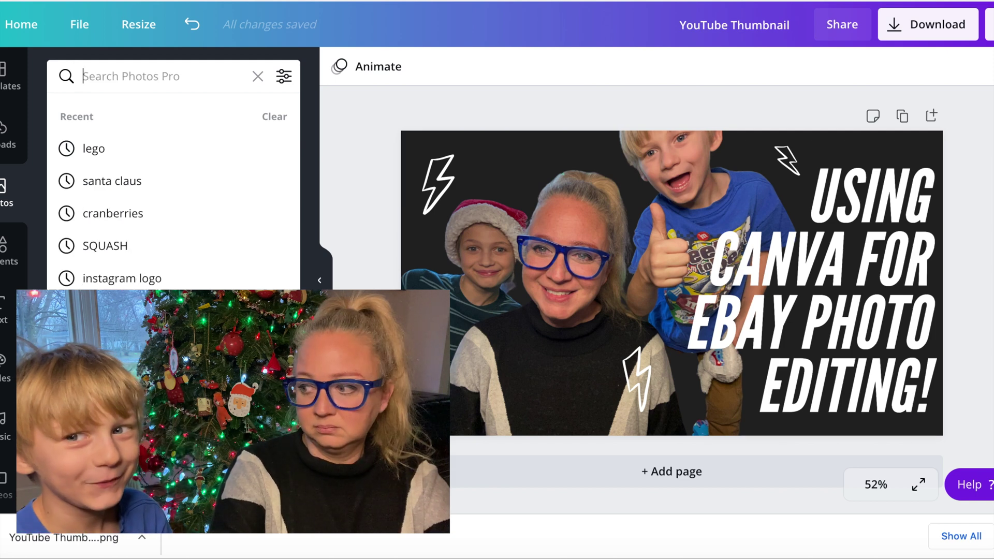
- Search the stock photos for "poop", look through the pictures and clear the search
{"action": "type", "text": "poo"}
{"action": "key", "text": "Return"}
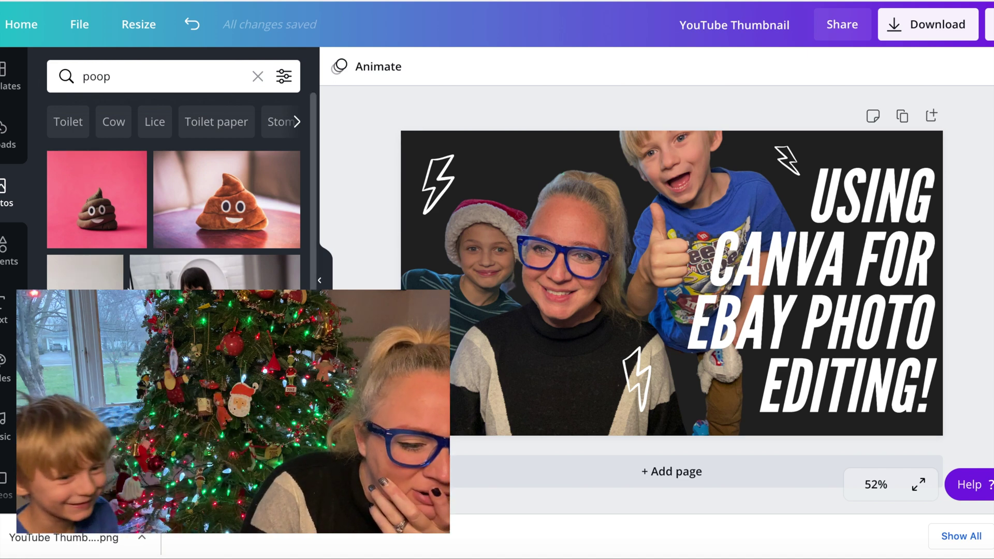
{"action": "scroll", "coordinate": [103, 244], "scroll_direction": "down", "scroll_amount": 5}
{"action": "scroll", "coordinate": [174, 192], "scroll_direction": "down", "scroll_amount": 5}
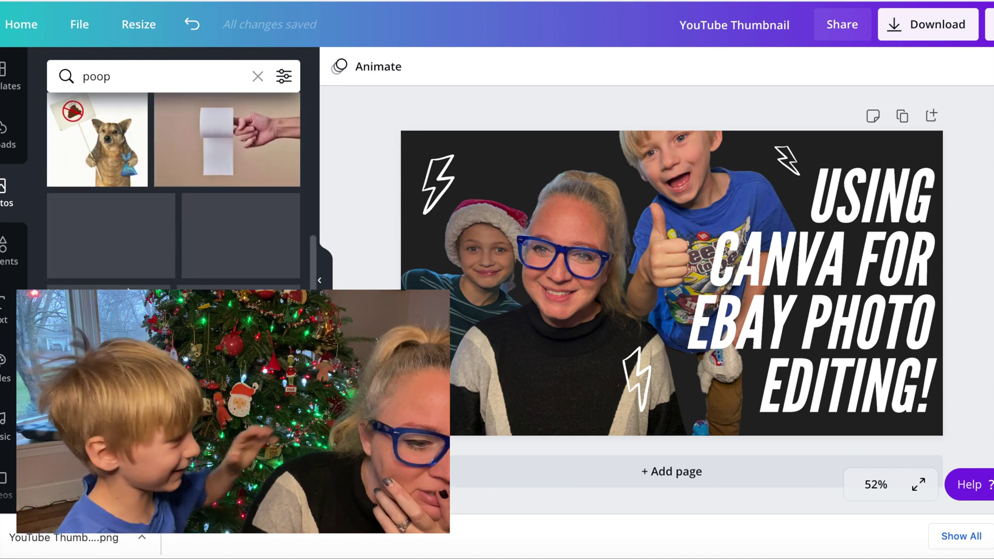
{"action": "scroll", "coordinate": [173, 192], "scroll_direction": "down", "scroll_amount": 2}
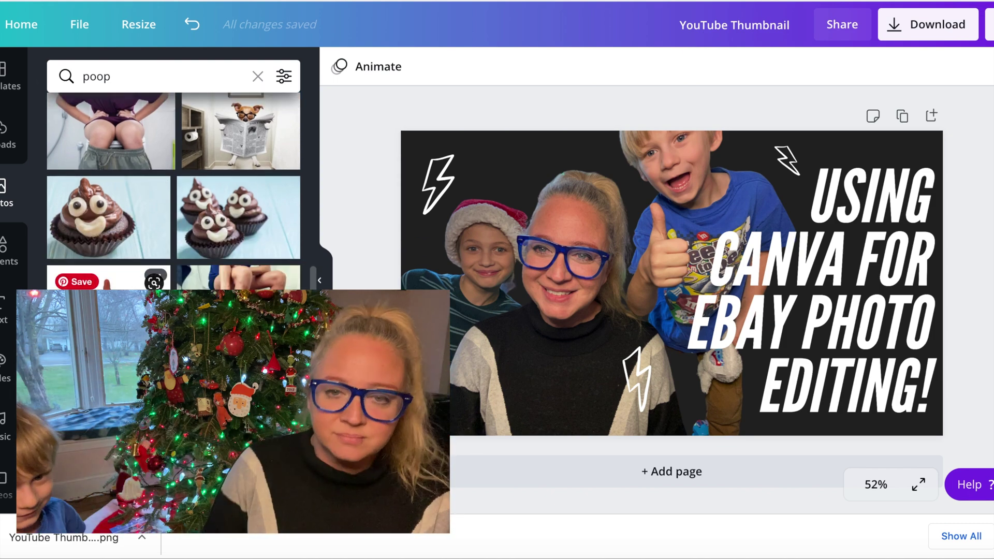
{"action": "left_click", "coordinate": [258, 77]}
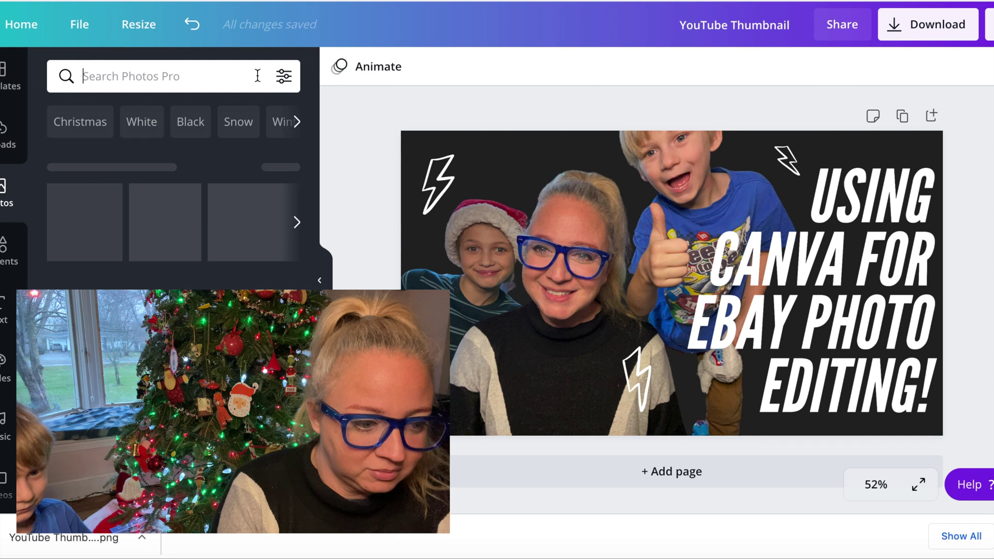
- Browse the graphic elements from featured items and stickers down to the hand-drawn animal and love collections
{"action": "left_click", "coordinate": [7, 252]}
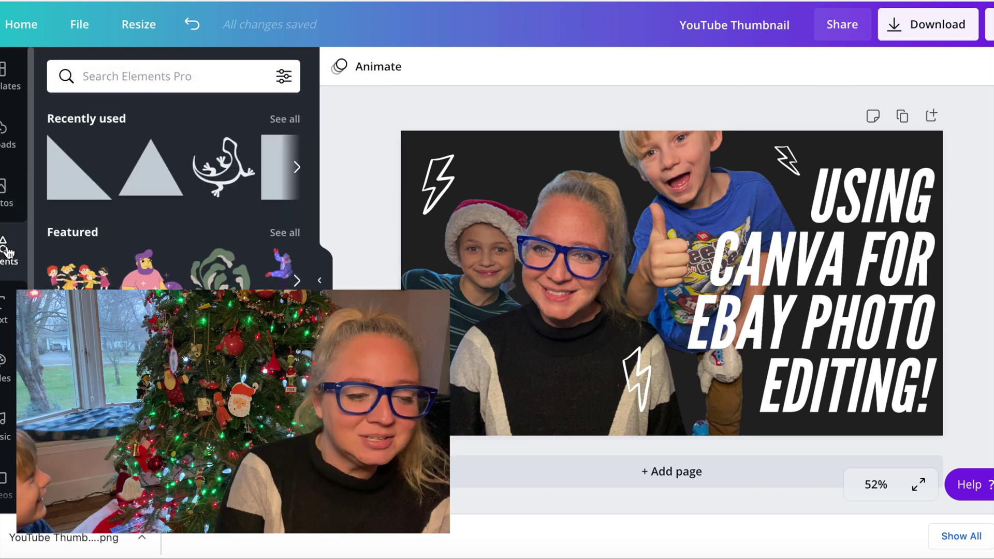
{"action": "scroll", "coordinate": [173, 192], "scroll_direction": "down", "scroll_amount": 6}
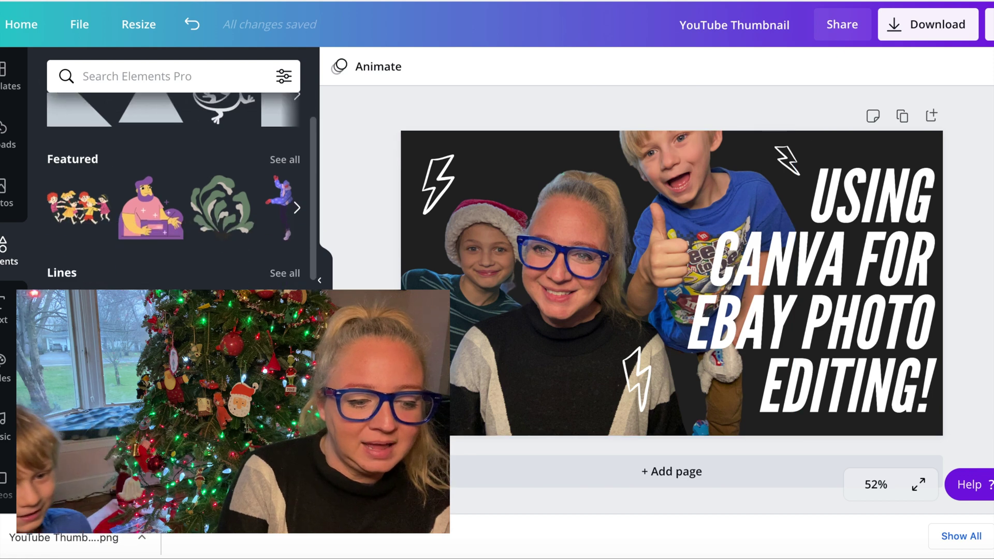
{"action": "scroll", "coordinate": [174, 191], "scroll_direction": "down", "scroll_amount": 8}
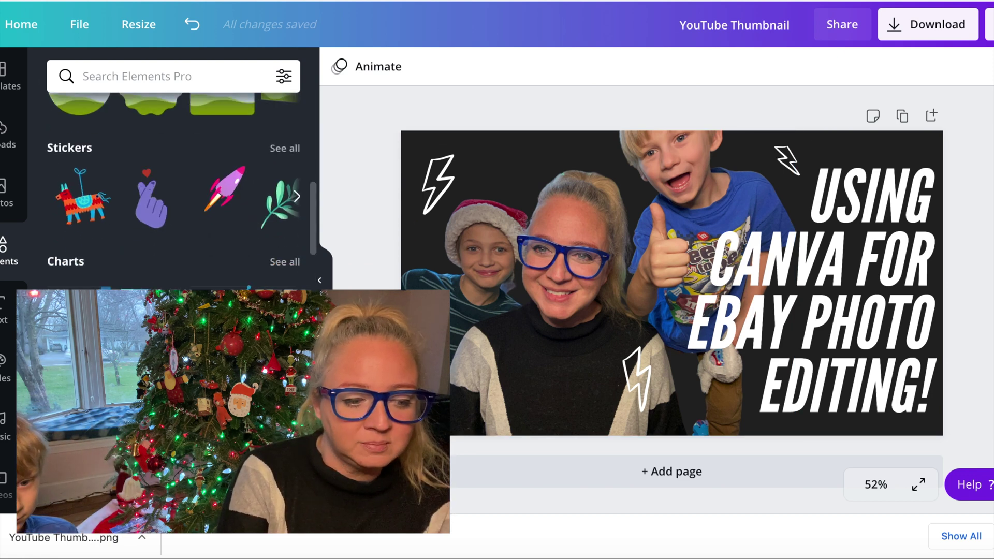
{"action": "scroll", "coordinate": [174, 191], "scroll_direction": "down", "scroll_amount": 10}
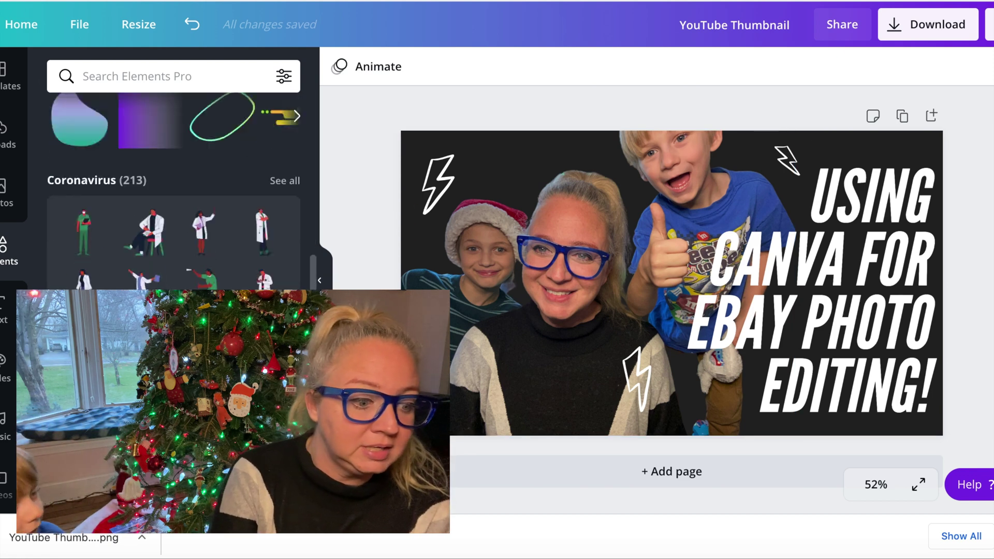
{"action": "scroll", "coordinate": [174, 192], "scroll_direction": "up", "scroll_amount": 2}
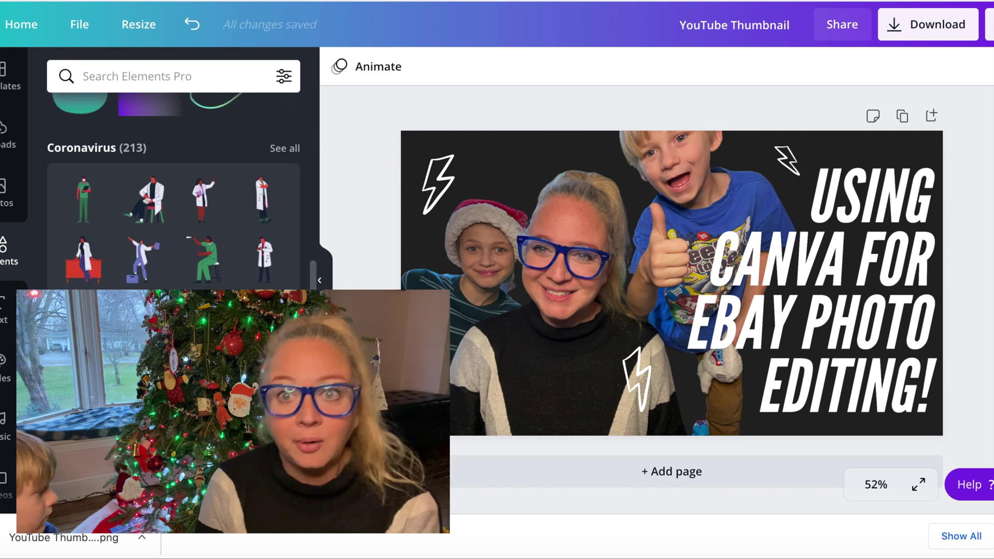
{"action": "scroll", "coordinate": [173, 192], "scroll_direction": "down", "scroll_amount": 3}
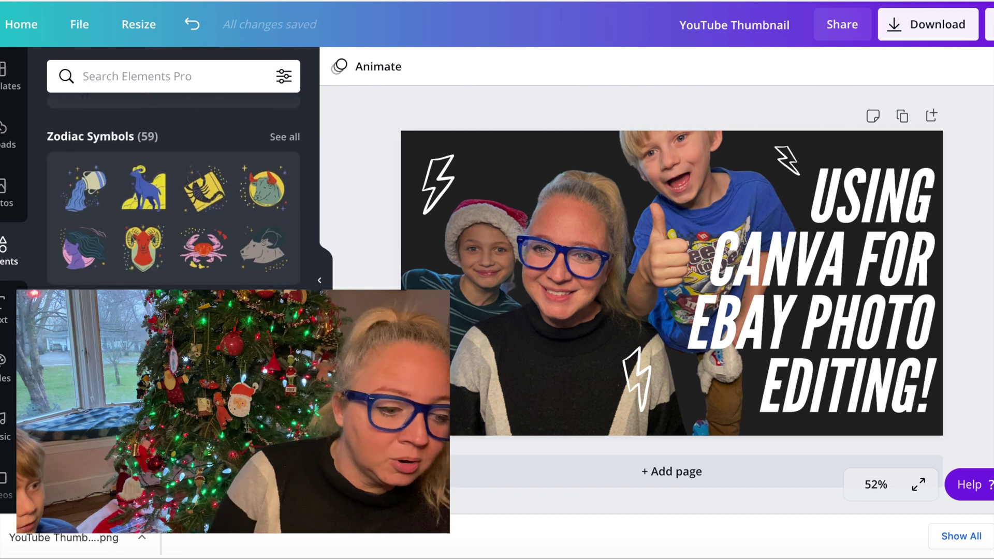
{"action": "scroll", "coordinate": [174, 191], "scroll_direction": "down", "scroll_amount": 10}
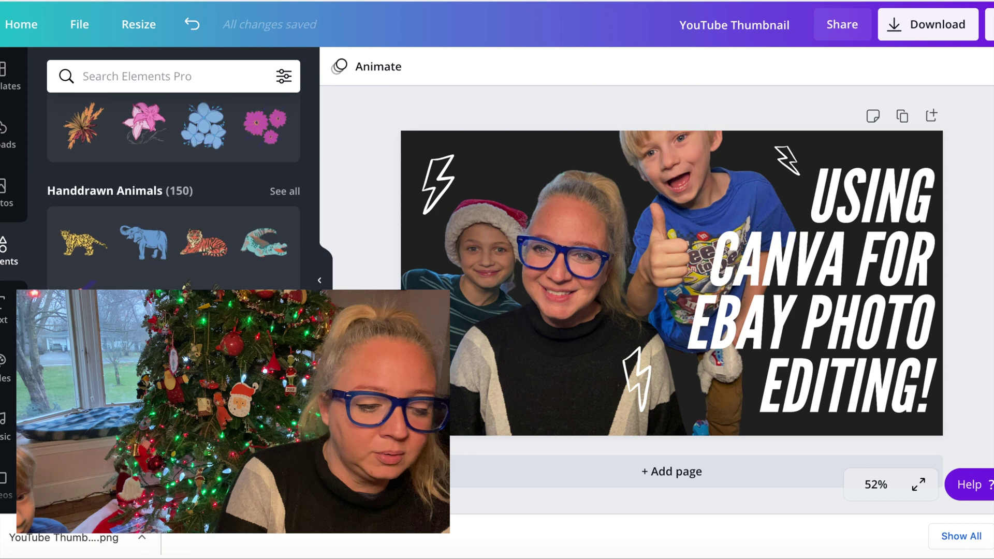
{"action": "scroll", "coordinate": [173, 191], "scroll_direction": "down", "scroll_amount": 2}
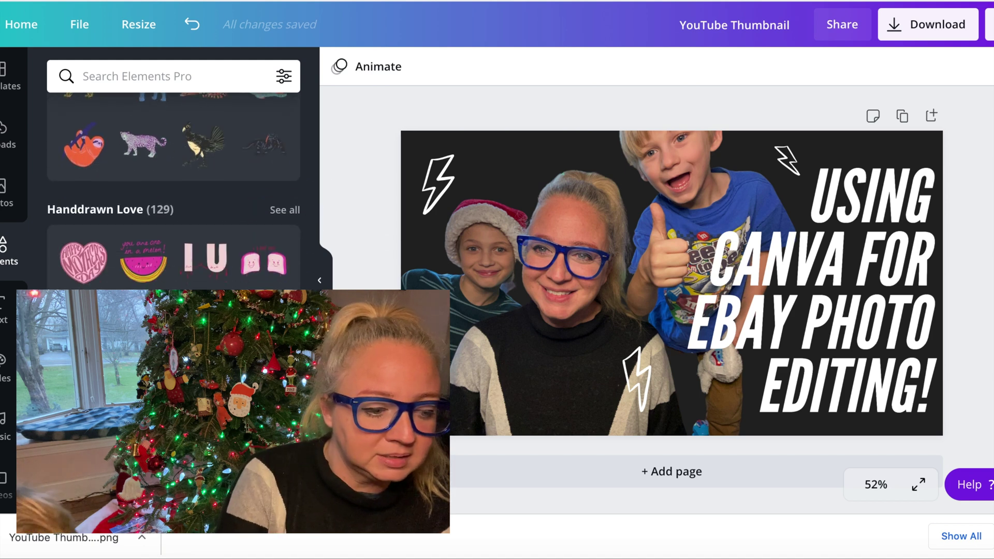
- Look through the ready-made text designs and the brand kit's fonts and colour palettes
{"action": "left_click", "coordinate": [12, 310]}
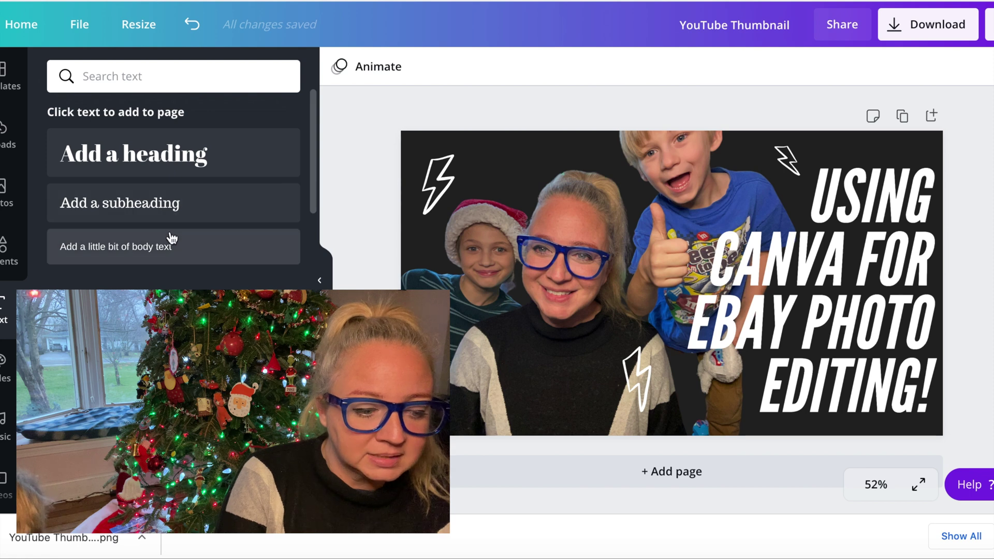
{"action": "scroll", "coordinate": [166, 251], "scroll_direction": "down", "scroll_amount": 10}
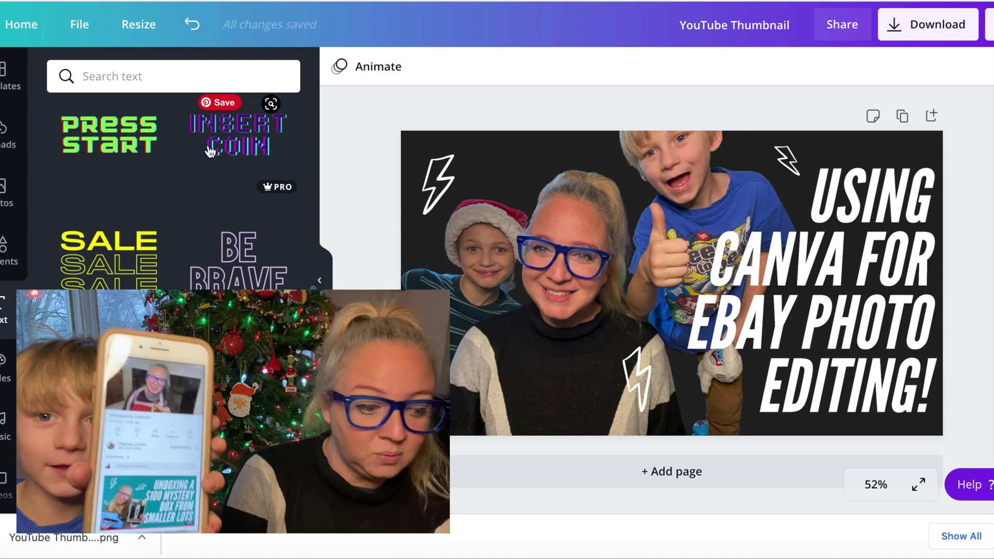
{"action": "left_click", "coordinate": [5, 365]}
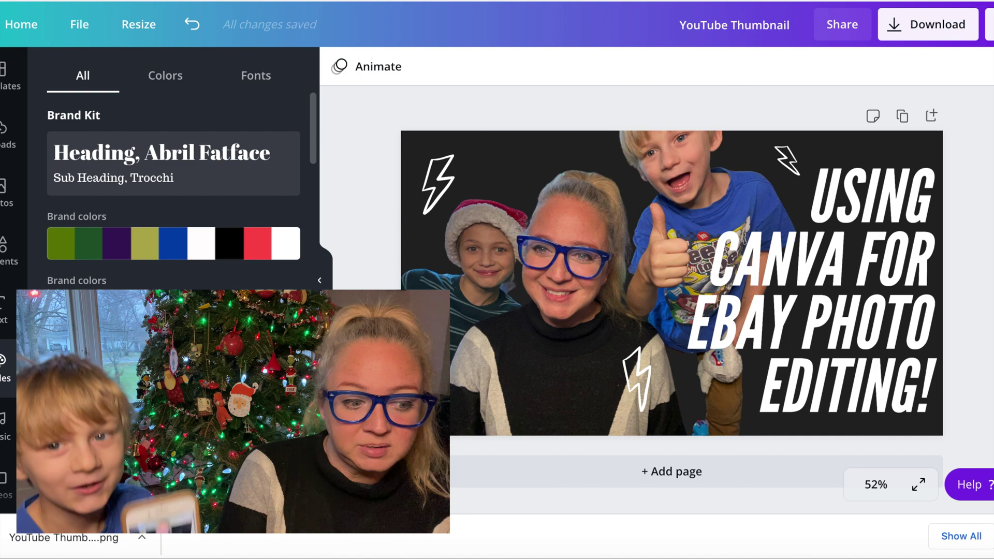
{"action": "scroll", "coordinate": [173, 186], "scroll_direction": "down", "scroll_amount": 4}
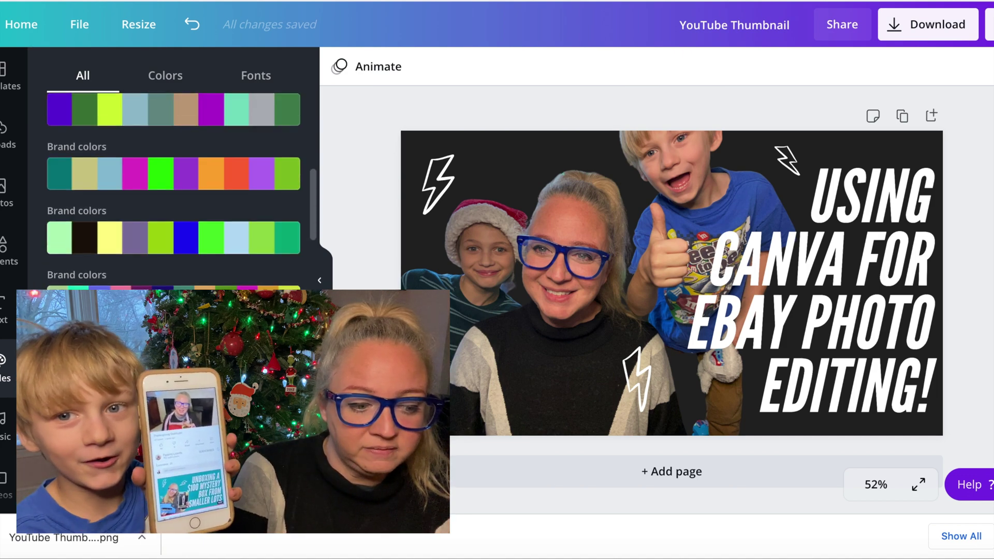
{"action": "scroll", "coordinate": [173, 187], "scroll_direction": "up", "scroll_amount": 4}
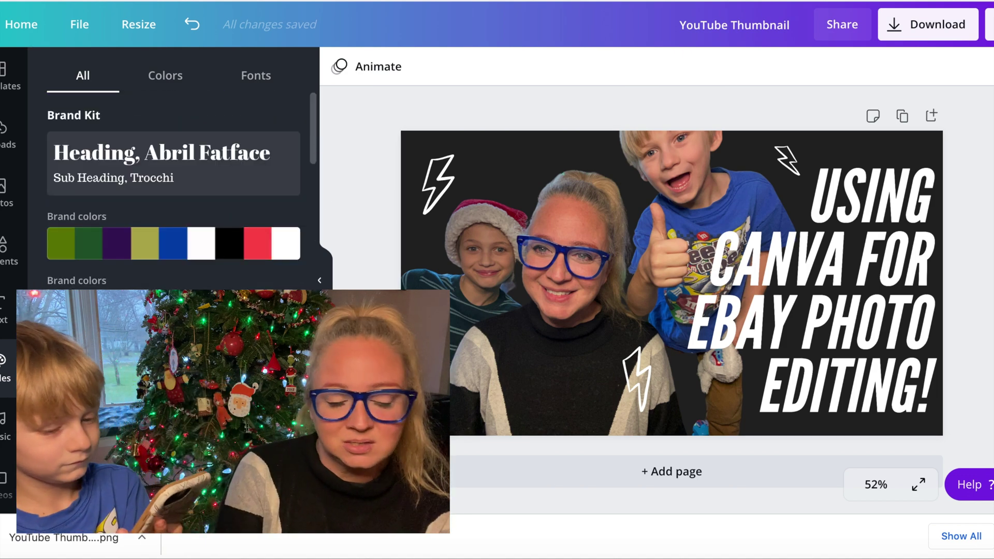
- Browse the stock audio tracks from the Epic category down to the hip hop tracks
{"action": "left_click", "coordinate": [4, 430]}
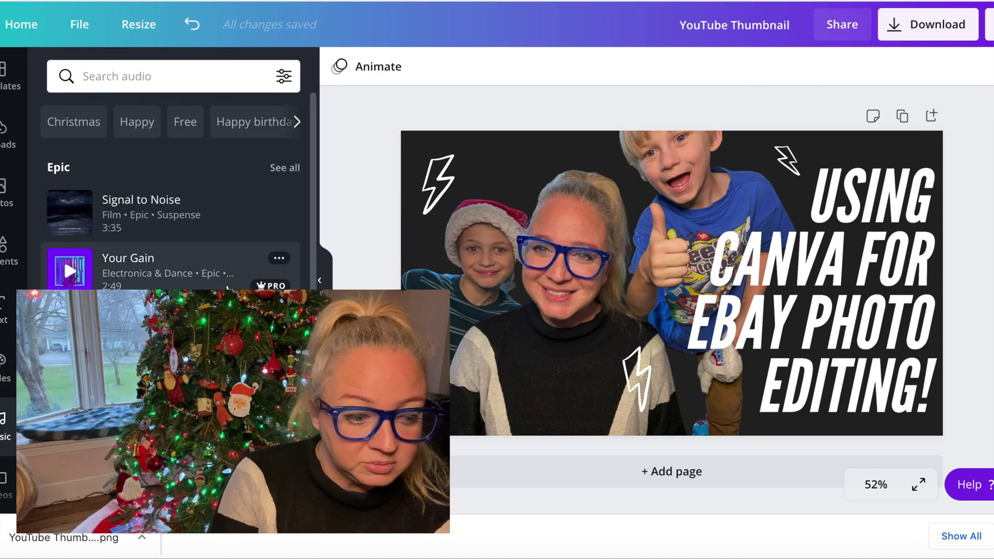
{"action": "scroll", "coordinate": [228, 287], "scroll_direction": "down", "scroll_amount": 10}
{"action": "scroll", "coordinate": [227, 287], "scroll_direction": "down", "scroll_amount": 1}
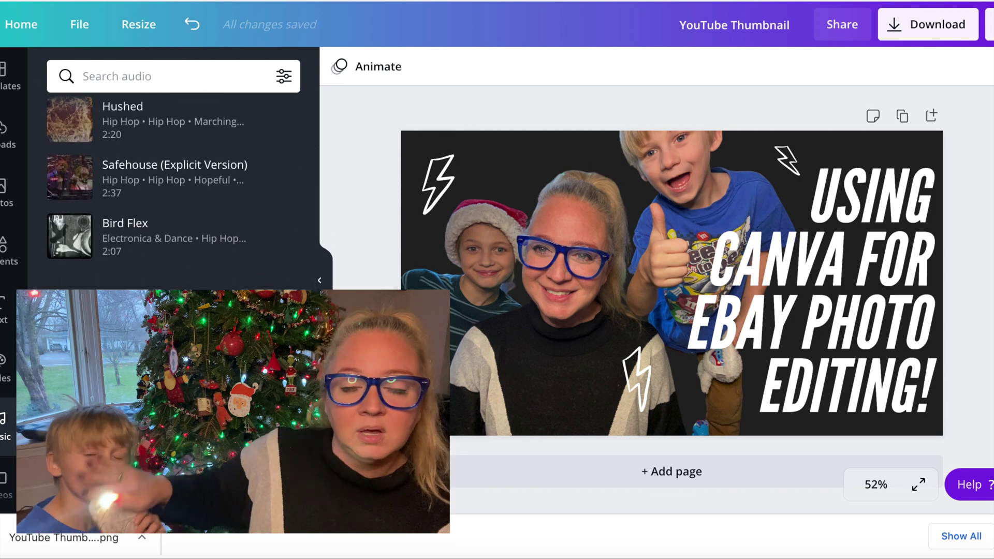
- Try the 29-second orange and pink bokeh background video on the thumbnail page and delete it
{"action": "left_click", "coordinate": [7, 485]}
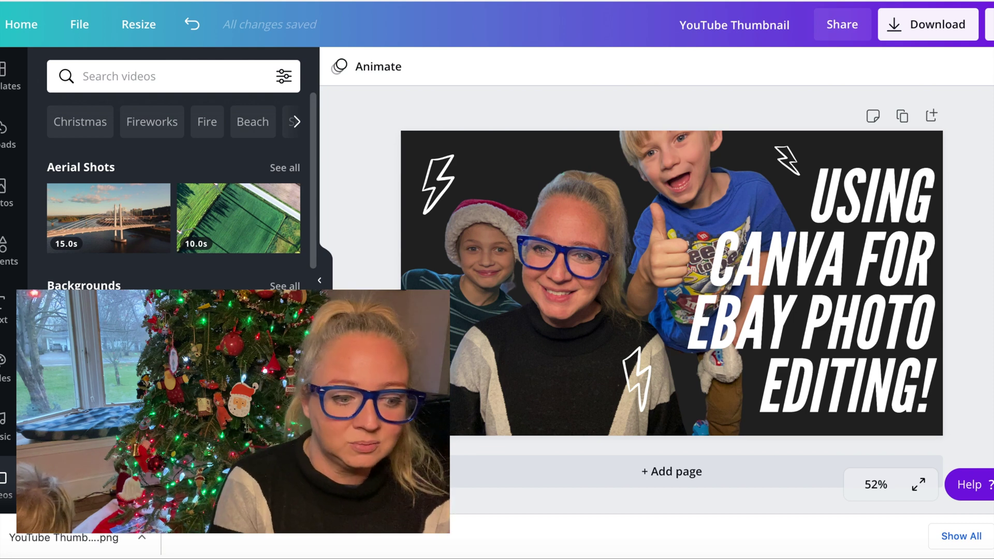
{"action": "left_click", "coordinate": [109, 336]}
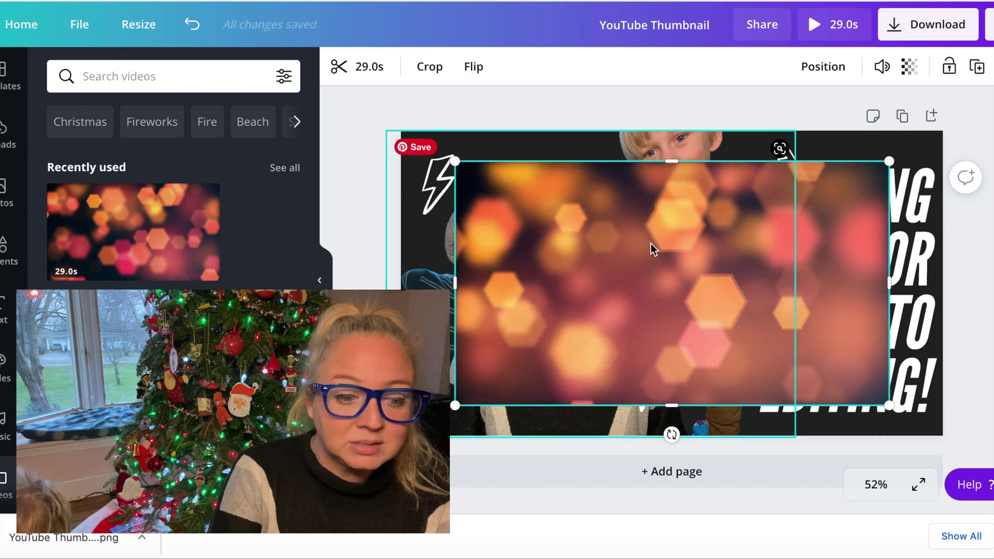
{"action": "key", "text": "Delete"}
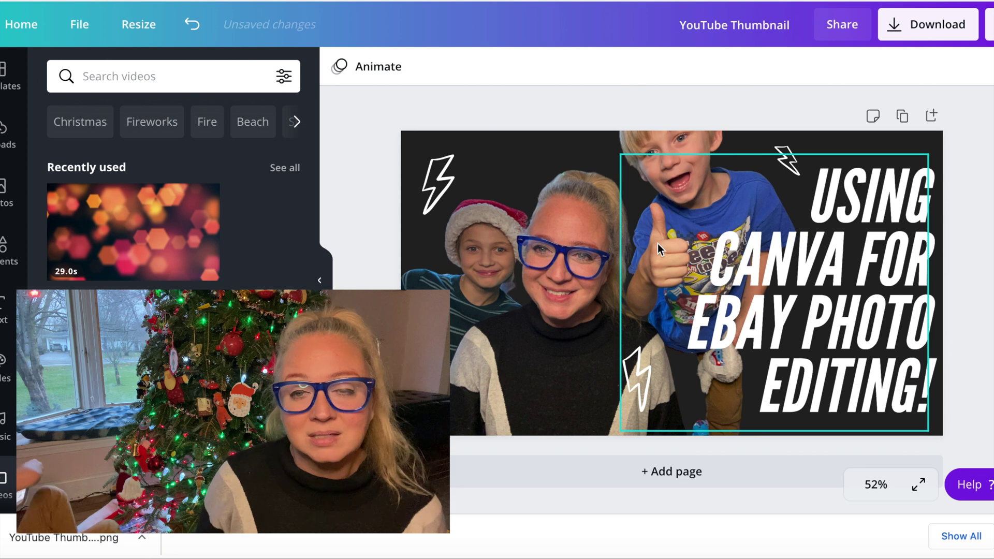